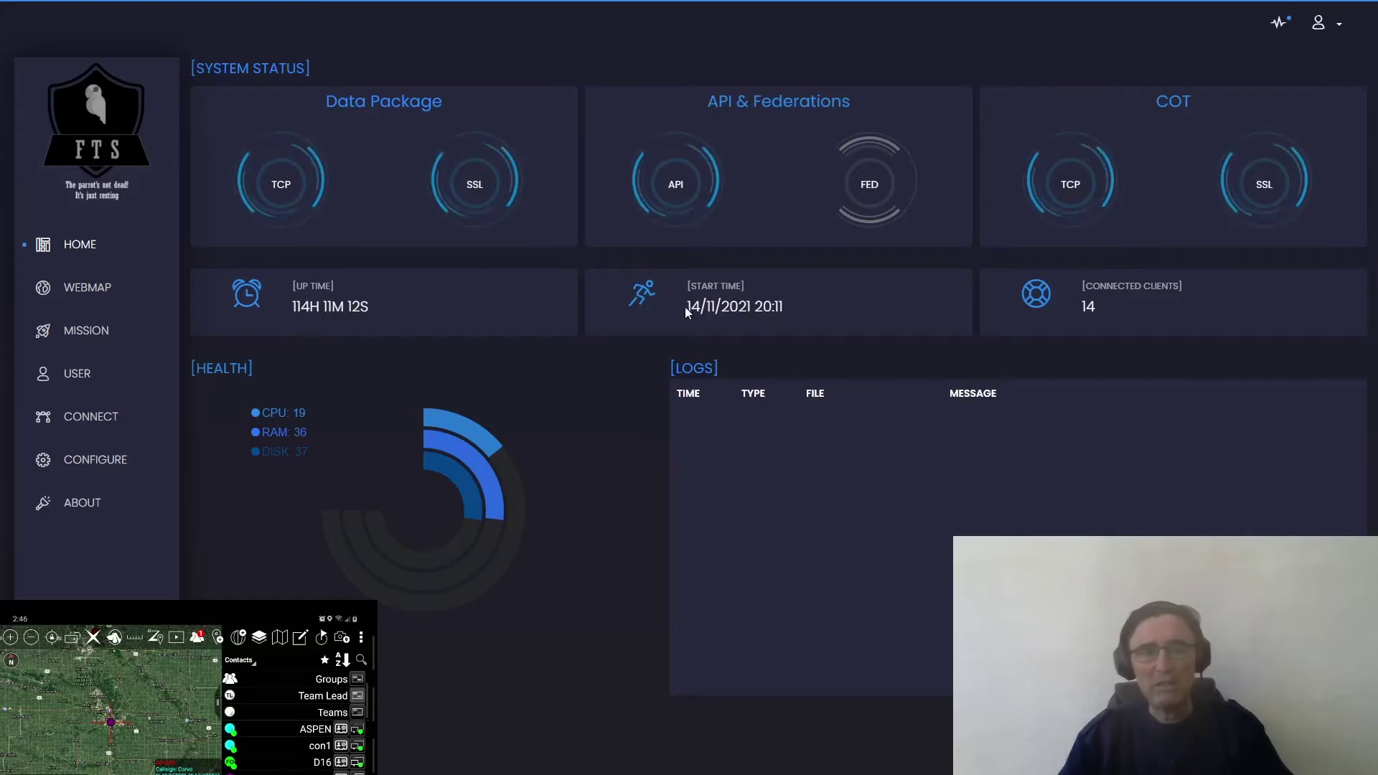
- Open the WebMap and zoom out over the unit markers
drag(703, 309, 670, 312)
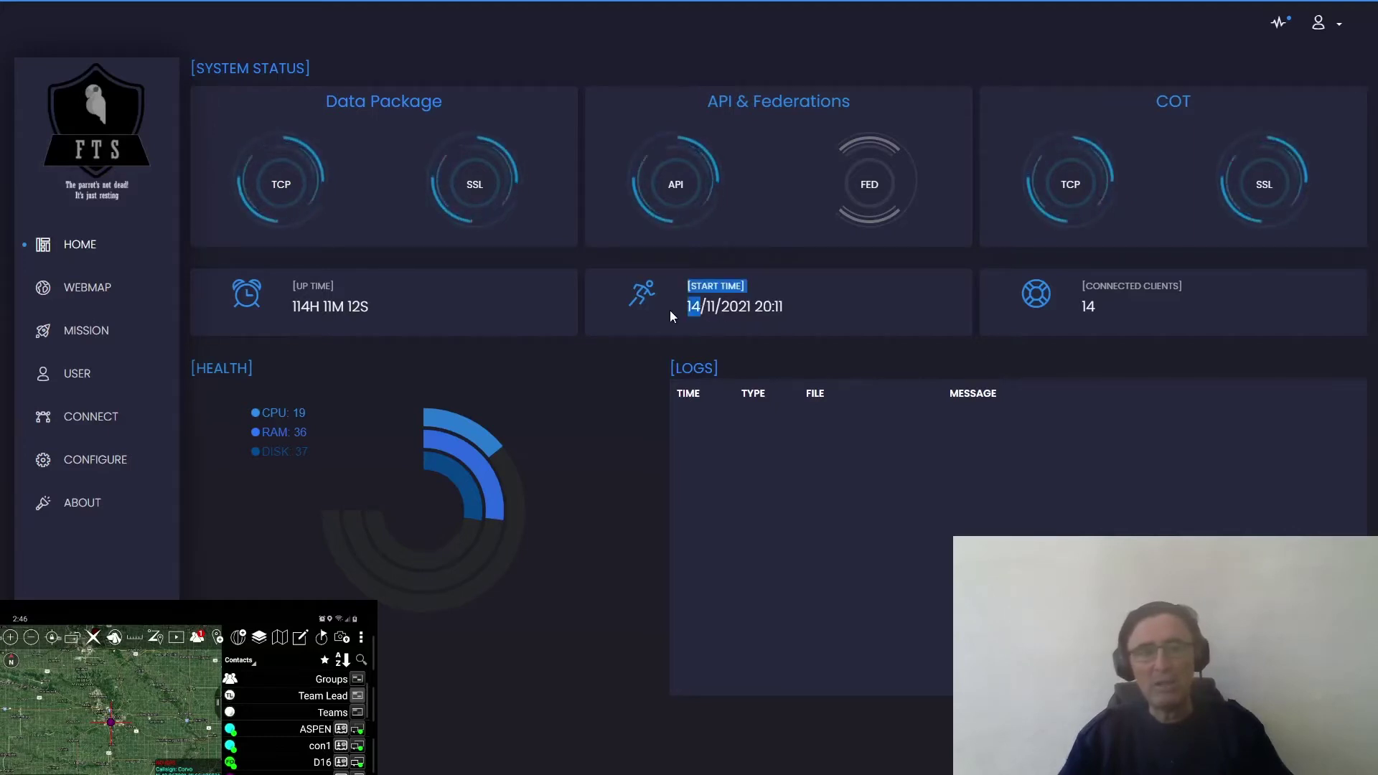
click(711, 307)
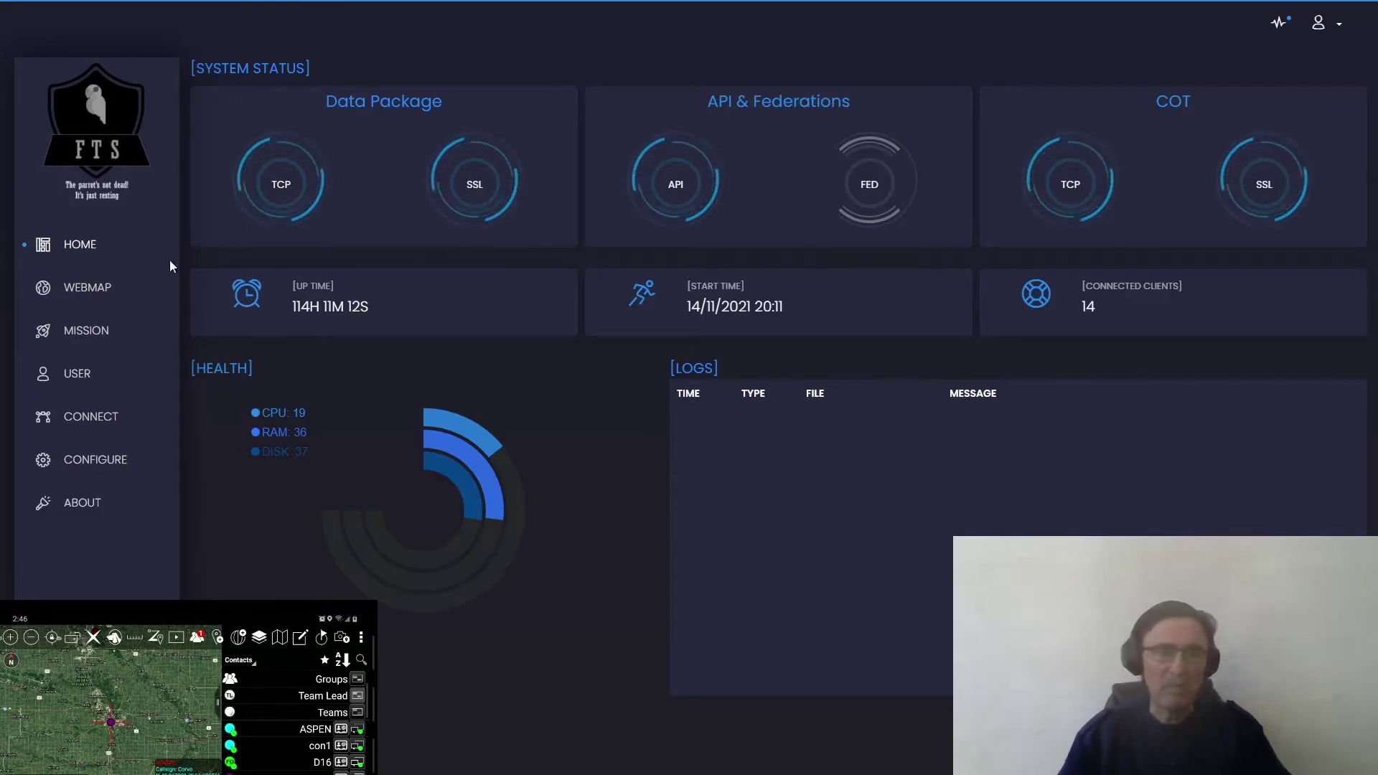
click(99, 300)
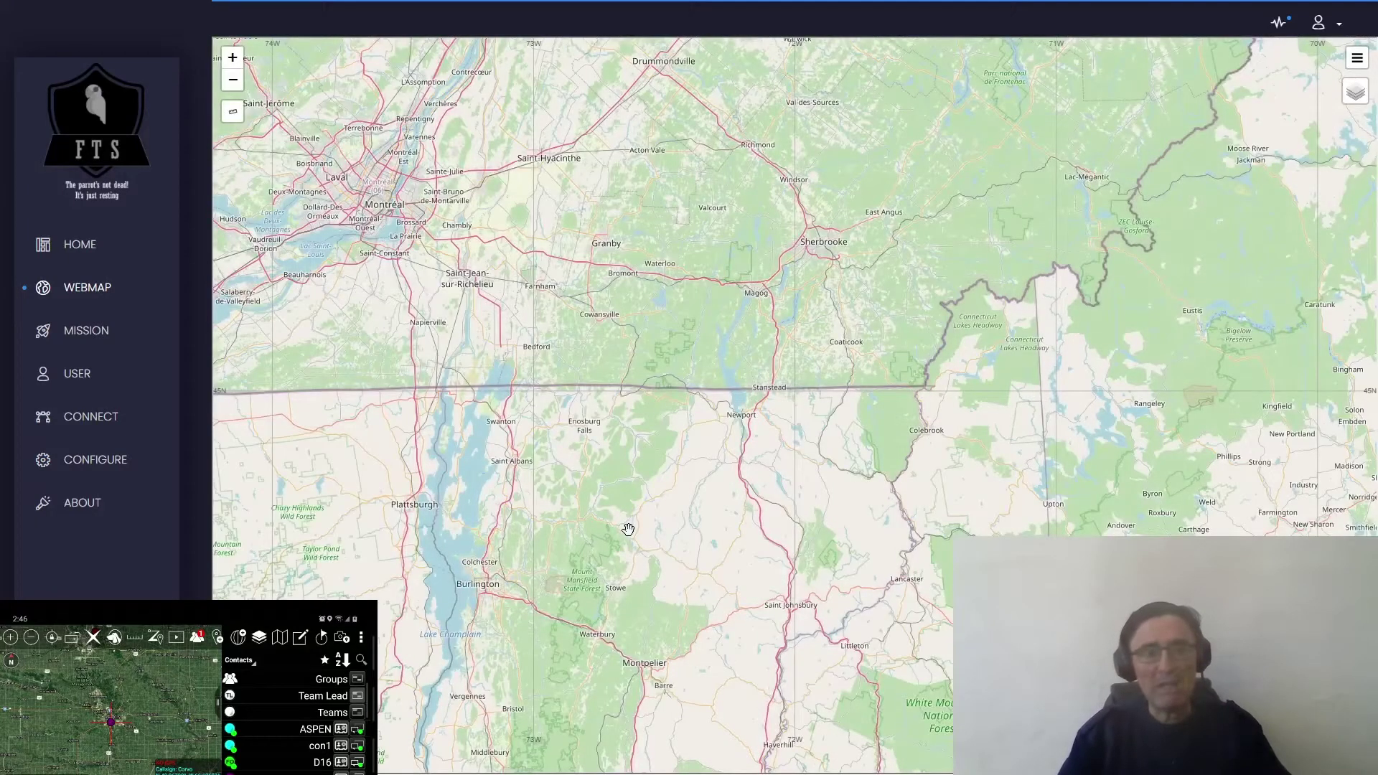
scroll(425, 413, down, 3)
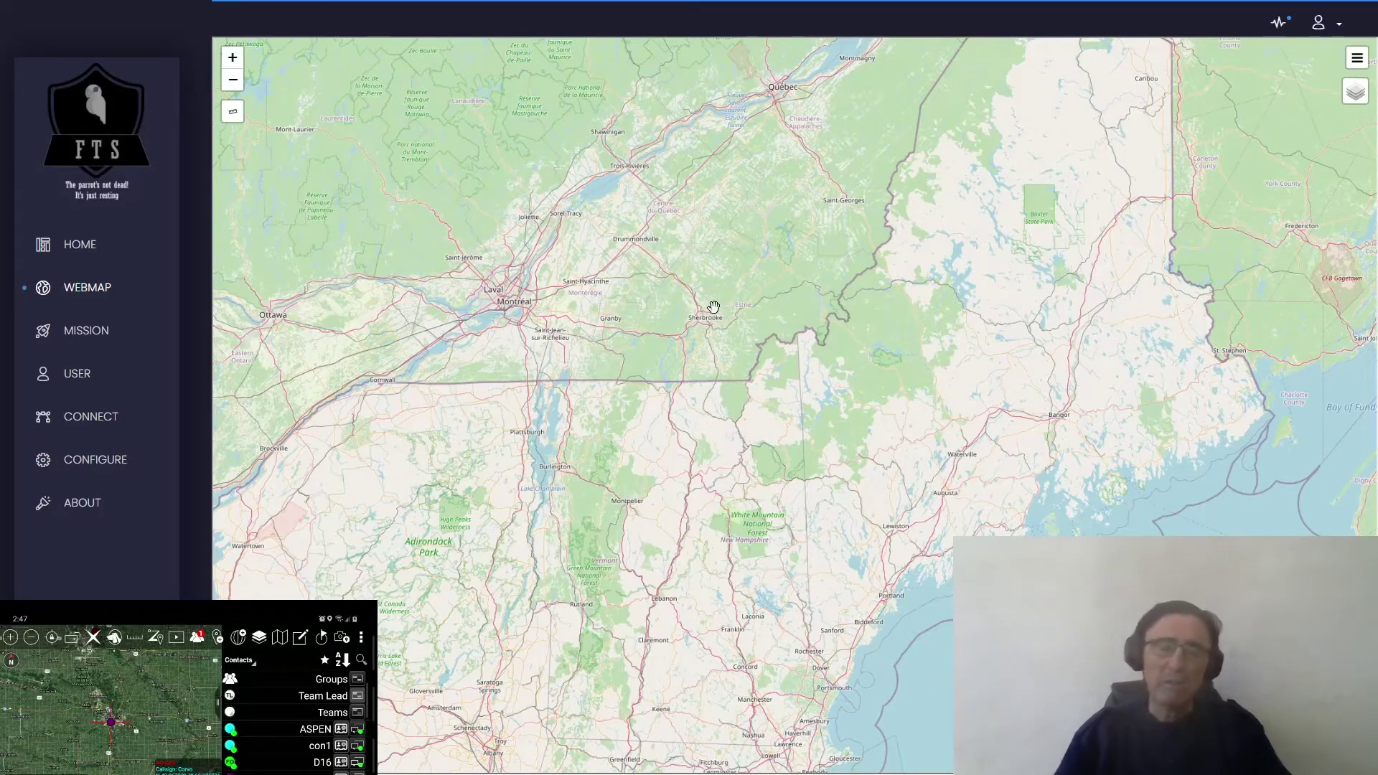
scroll(665, 359, down, 2)
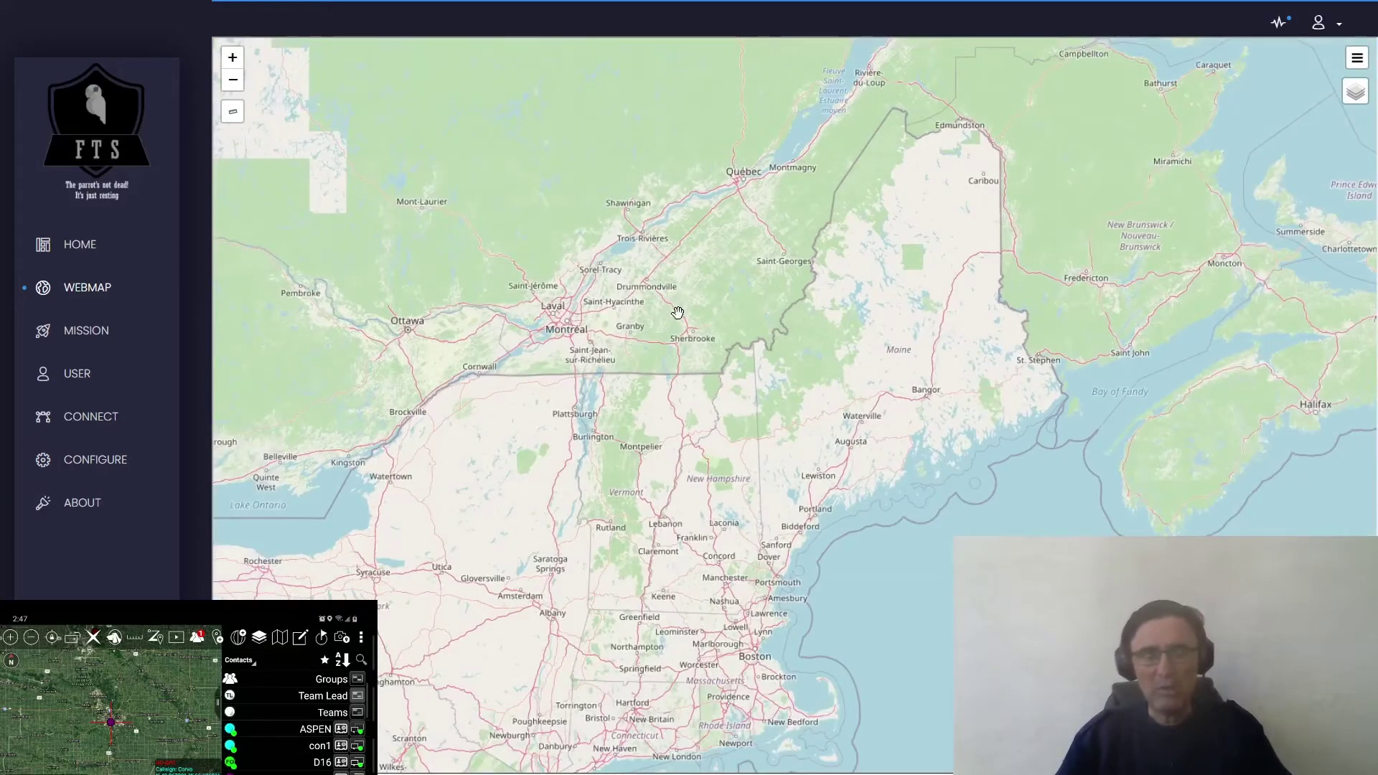
scroll(678, 313, down, 2)
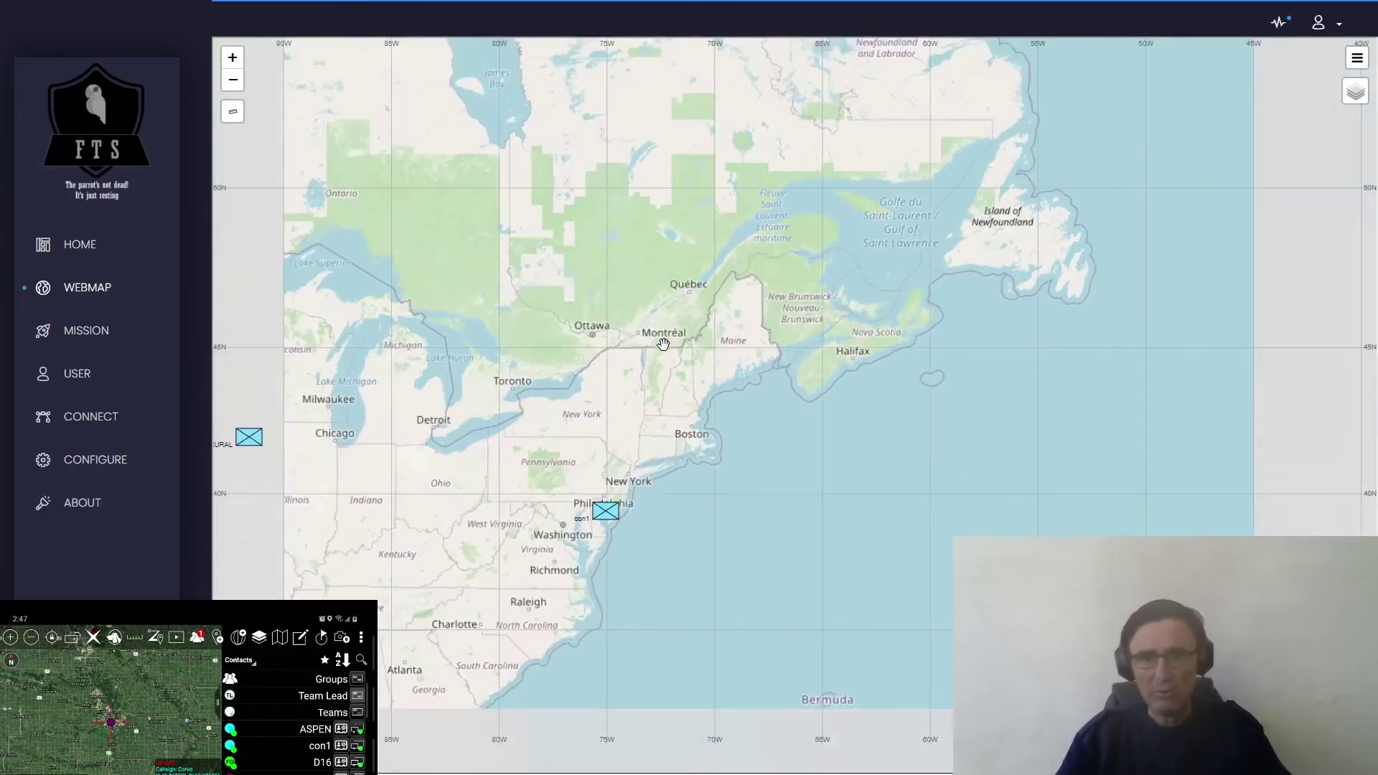
- Pan east from North America across the Atlantic to central and eastern Europe
drag(636, 362, 751, 336)
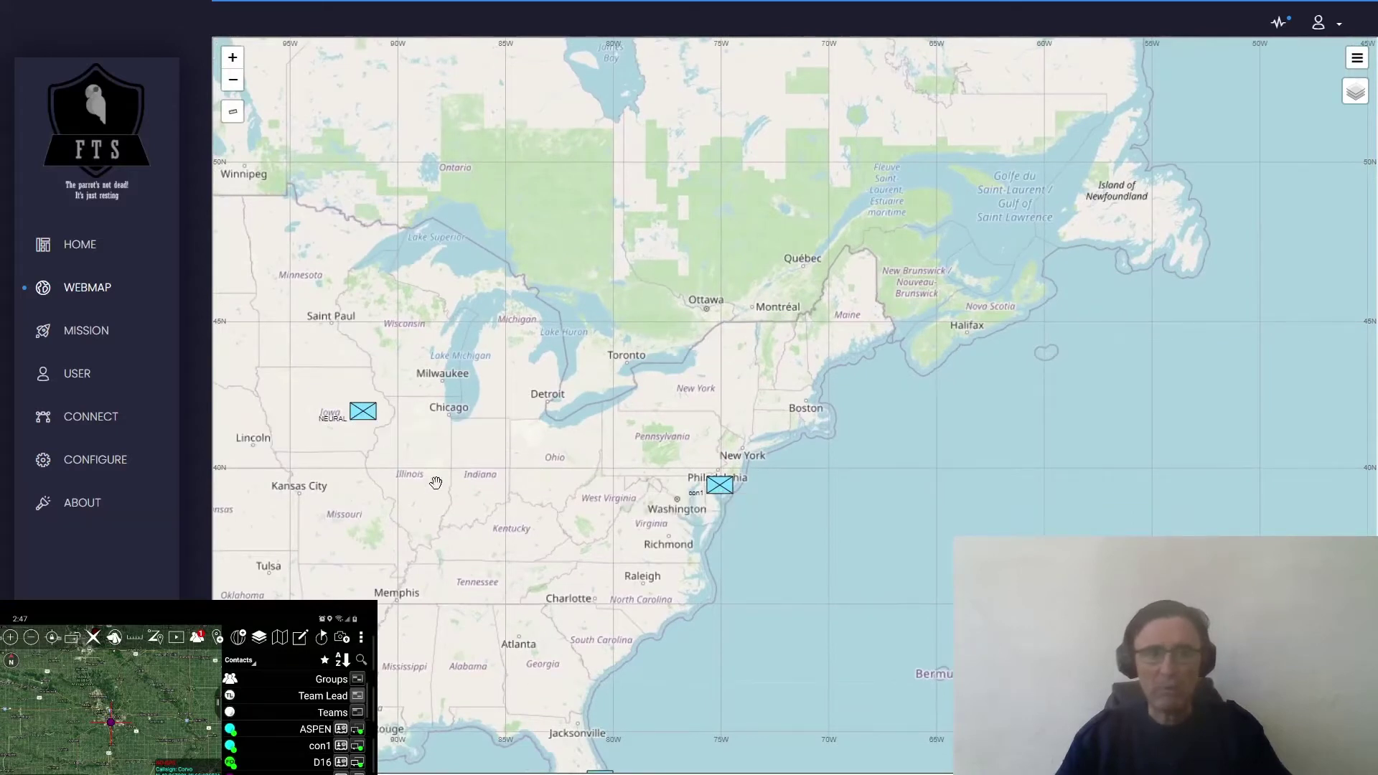
drag(769, 527, 670, 507)
drag(1055, 526, 717, 520)
scroll(903, 506, down, 1)
drag(1169, 463, 850, 487)
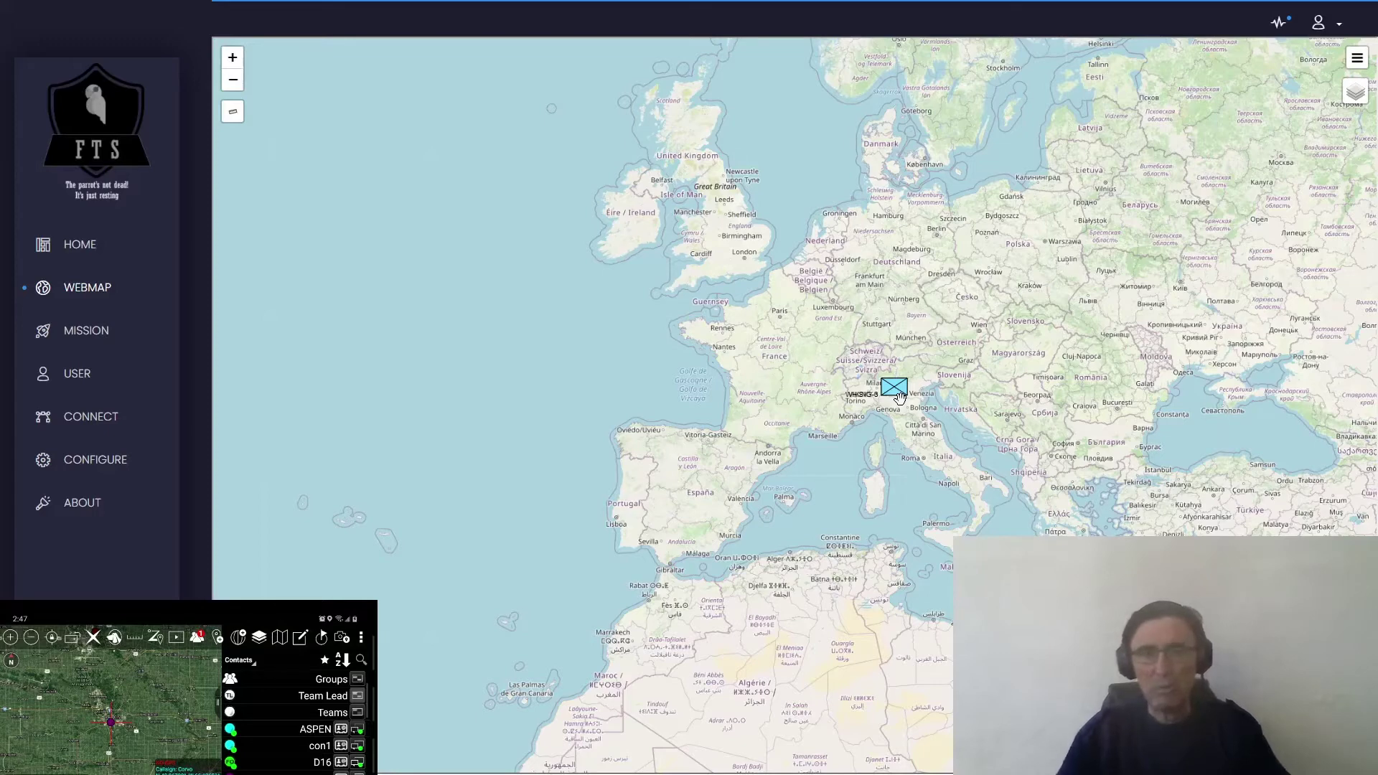
- Pan back west to the US markers, covering the western US, eastern US and Canada
drag(546, 498, 635, 501)
drag(458, 482, 936, 420)
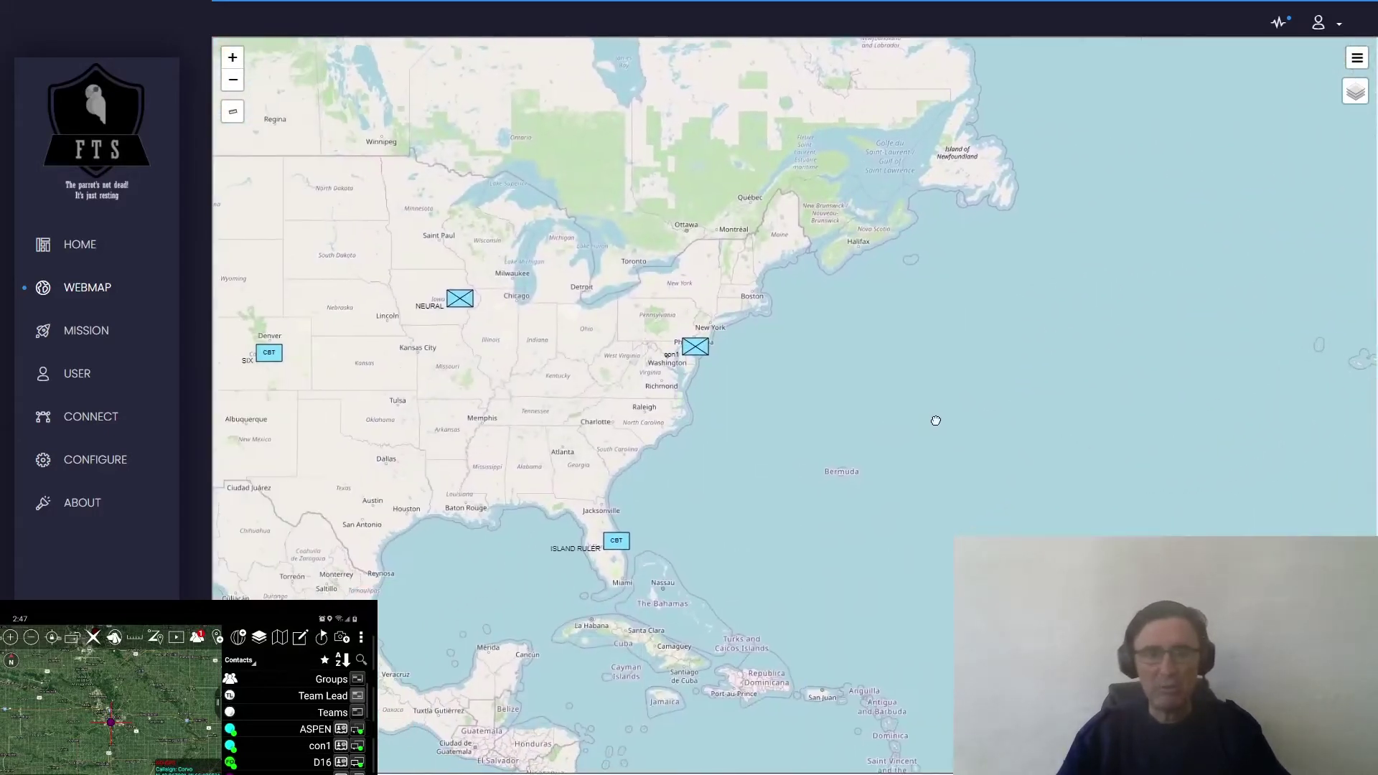
drag(356, 450, 653, 486)
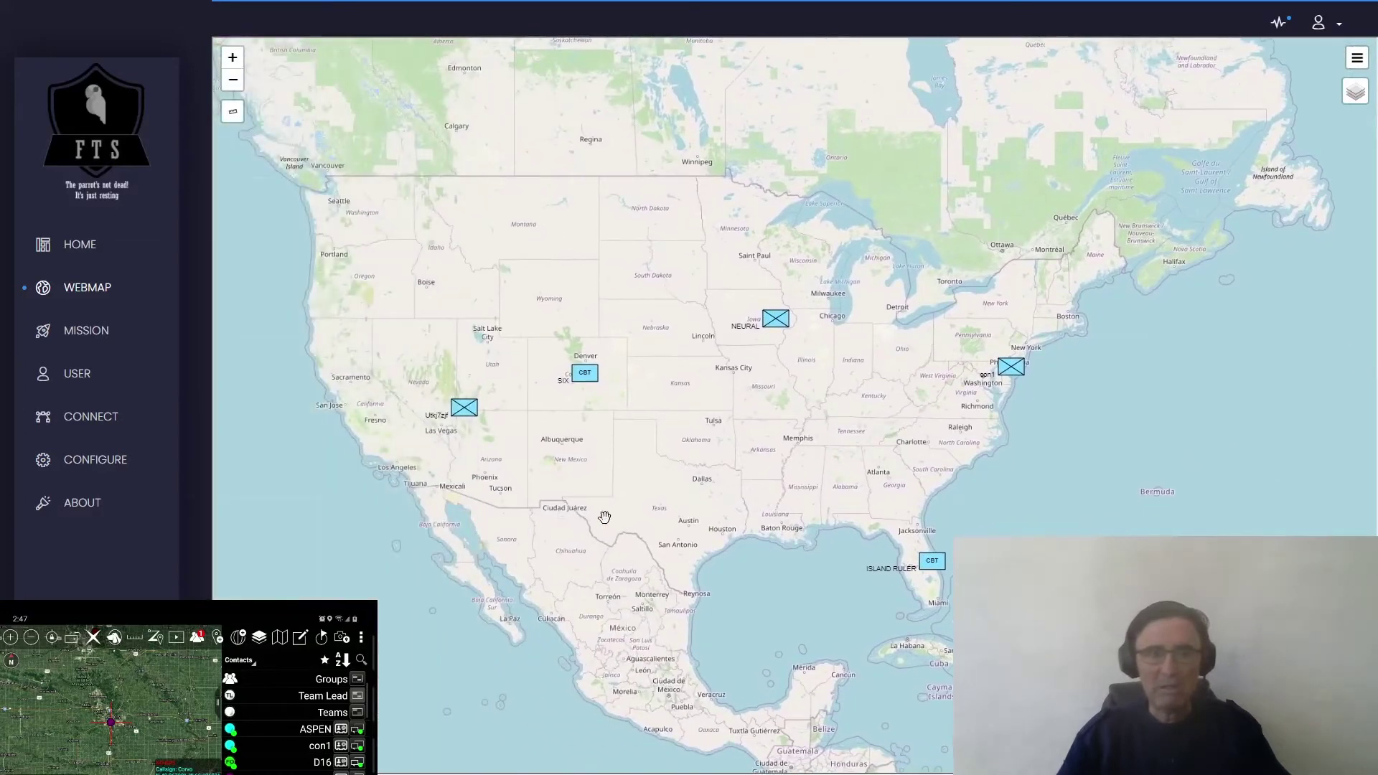
drag(920, 491, 714, 546)
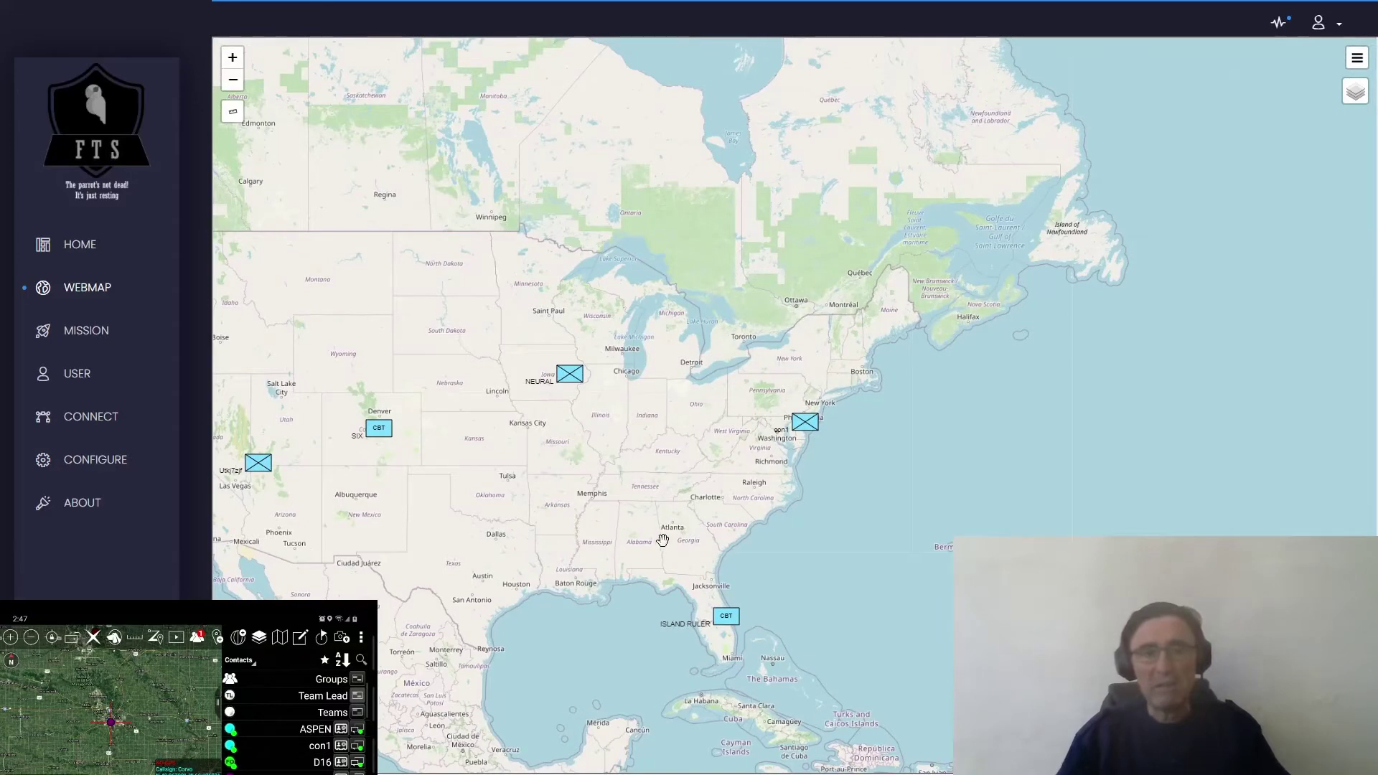
mouse_move(1352, 101)
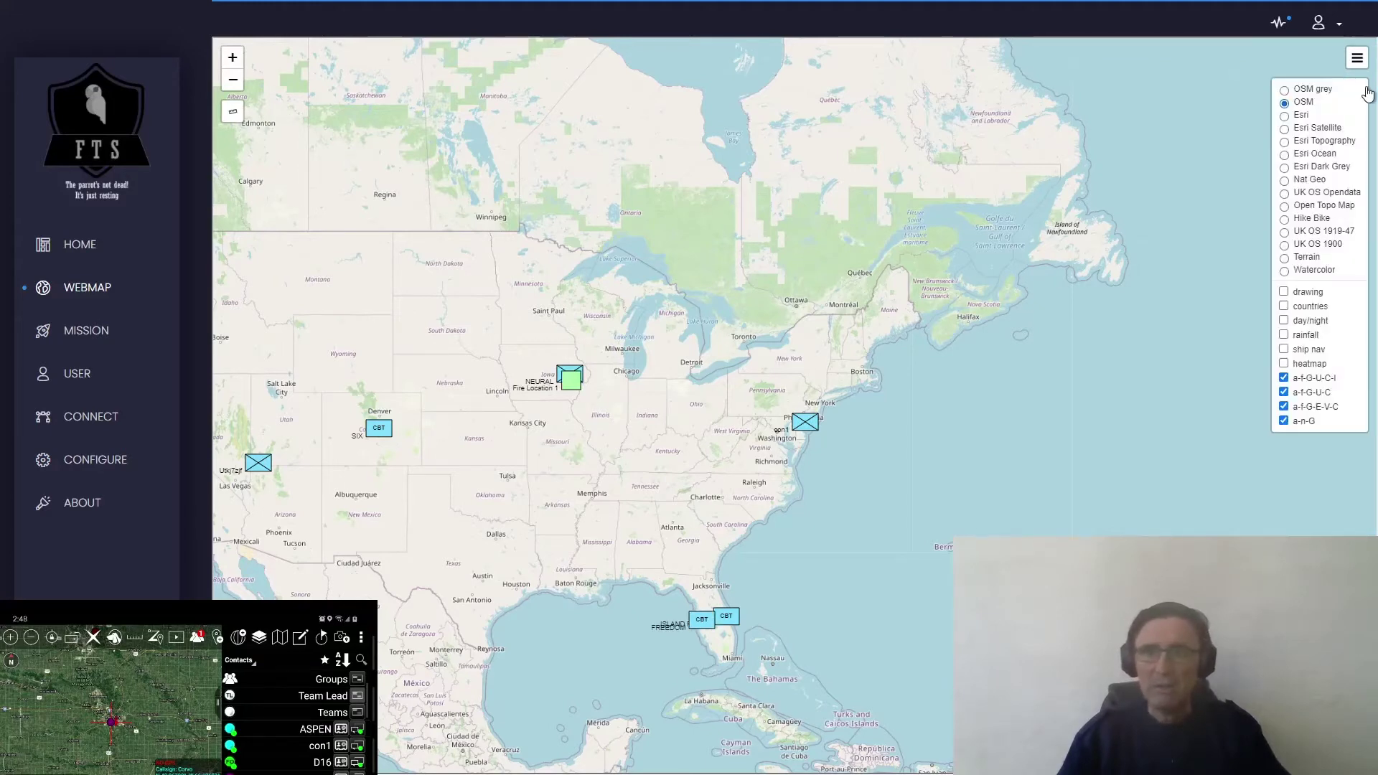
- Switch the basemap to Esri Dark Grey and centre on the Midwest markers
click(1284, 167)
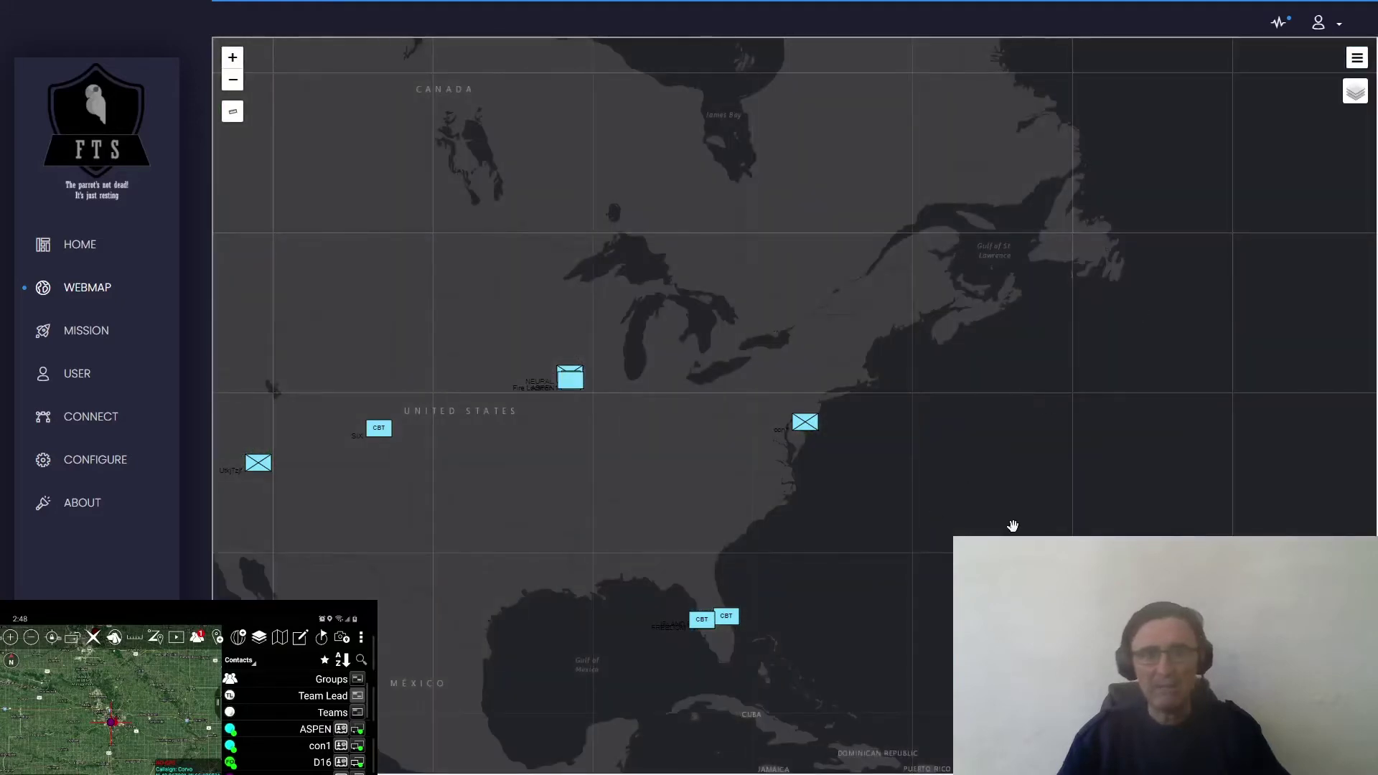
drag(593, 480, 702, 503)
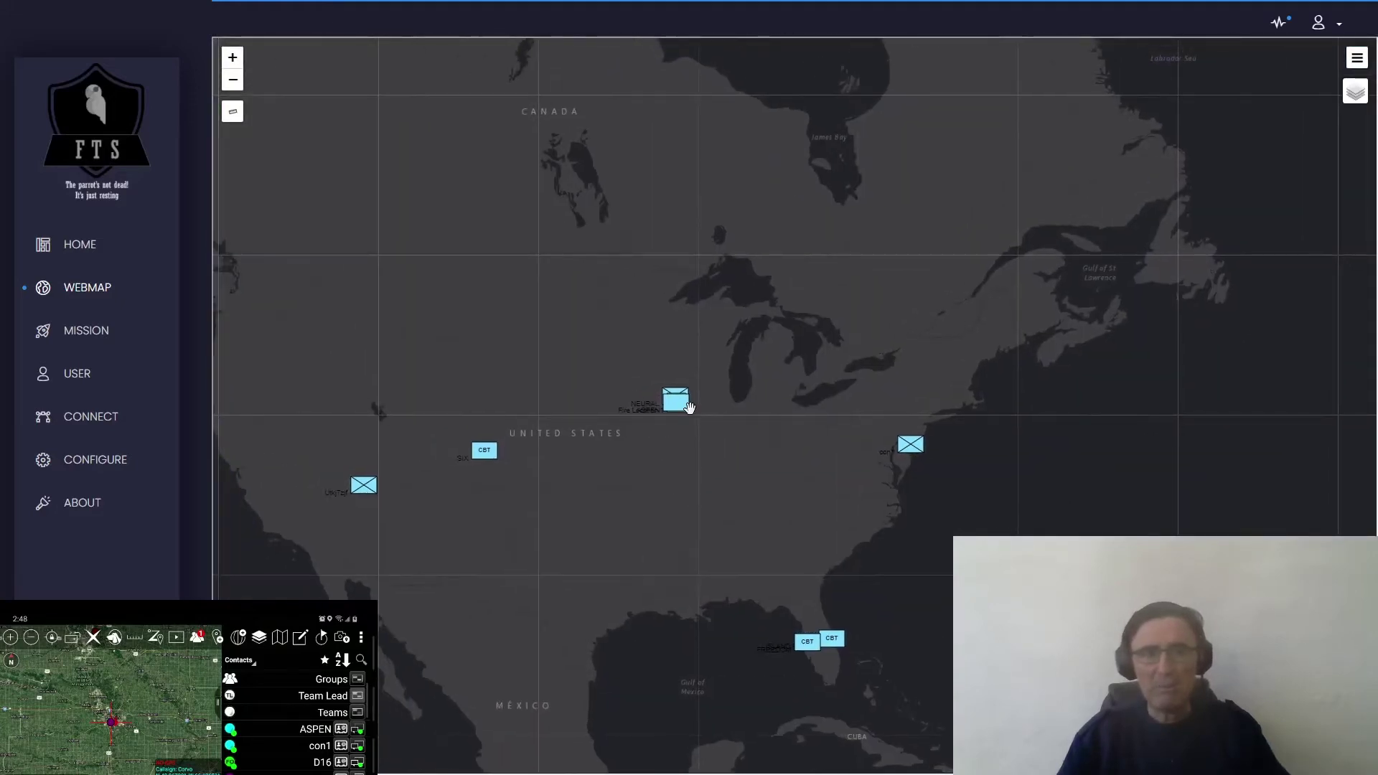
mouse_move(687, 416)
scroll(679, 422, up, 4)
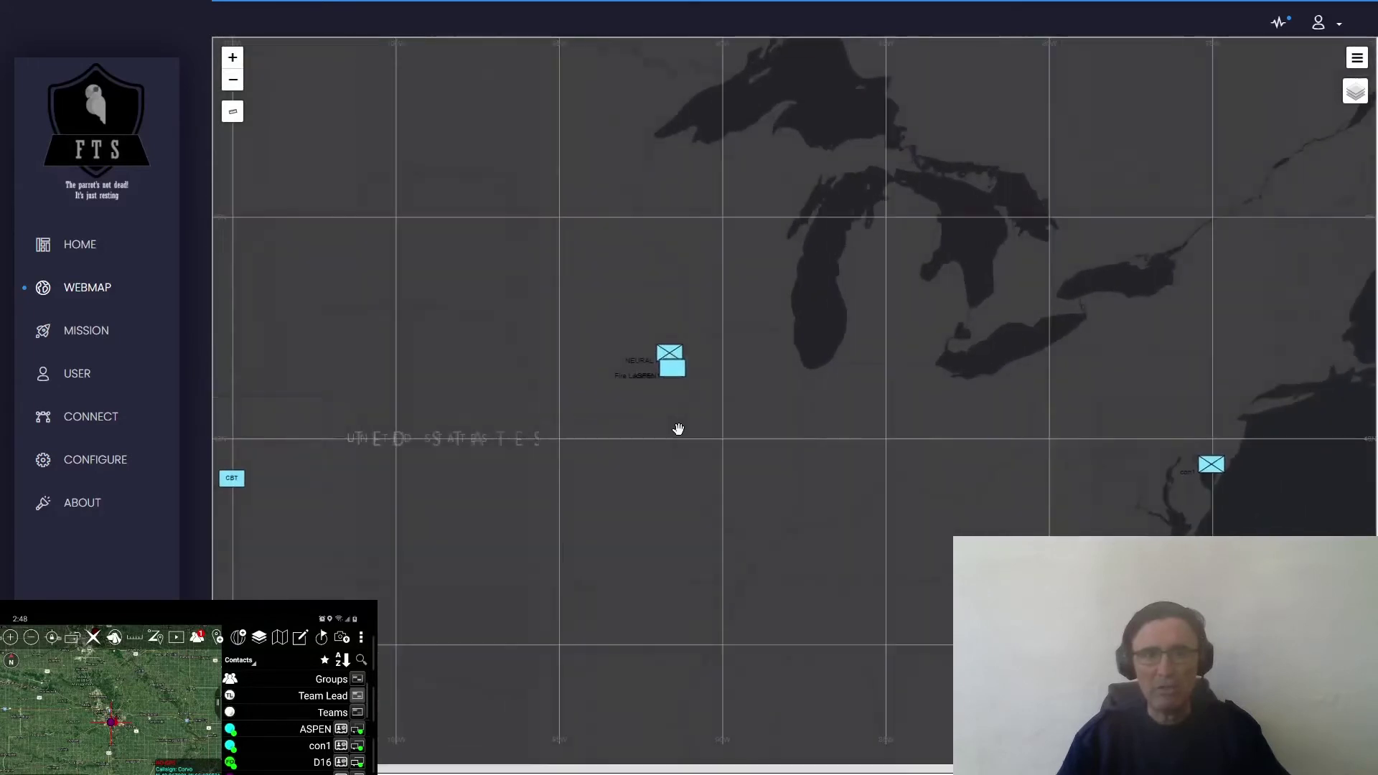
scroll(679, 445, up, 2)
- Zoom into Iowa and open ASPEN's details (speed 0.00, accuracy 127.0, SIDC, coordinates)
mouse_move(657, 347)
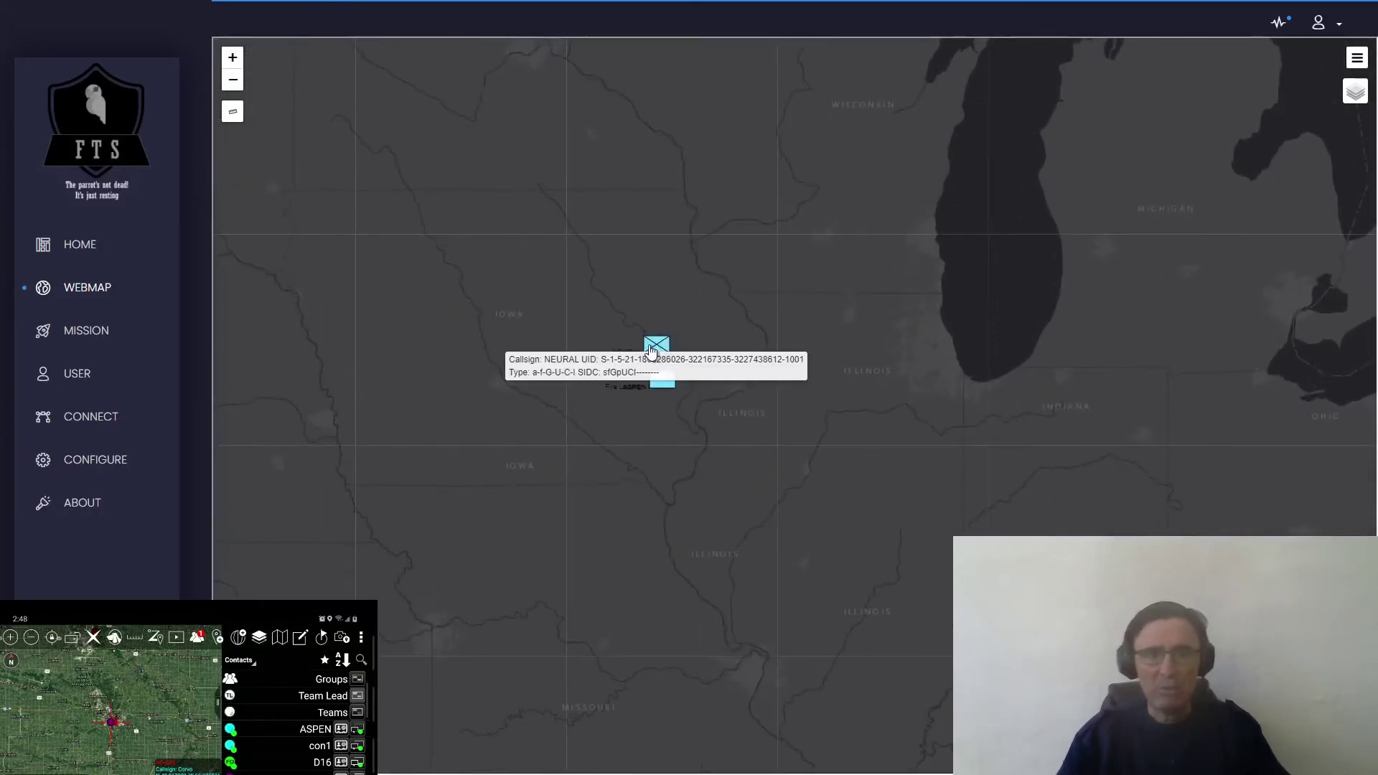
scroll(662, 392, up, 3)
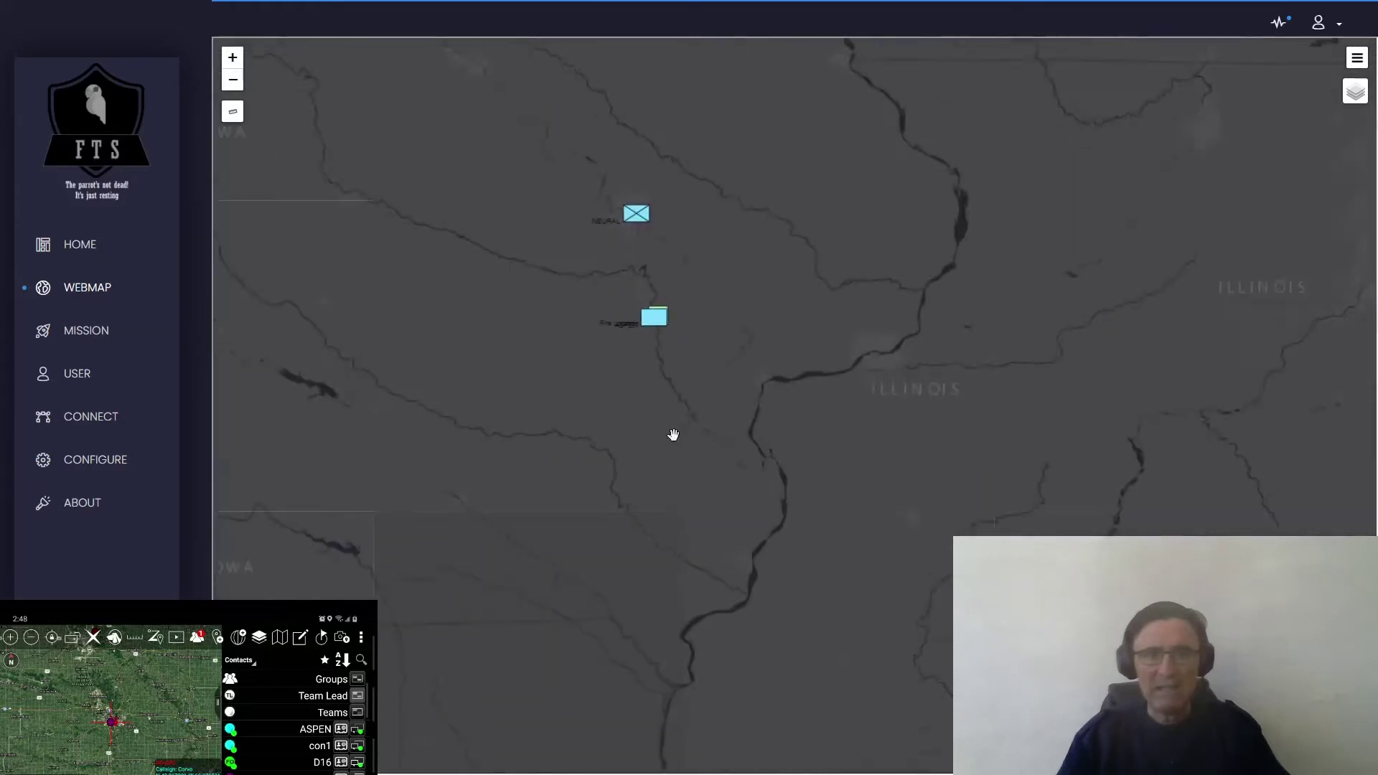
scroll(662, 481, up, 2)
mouse_move(666, 370)
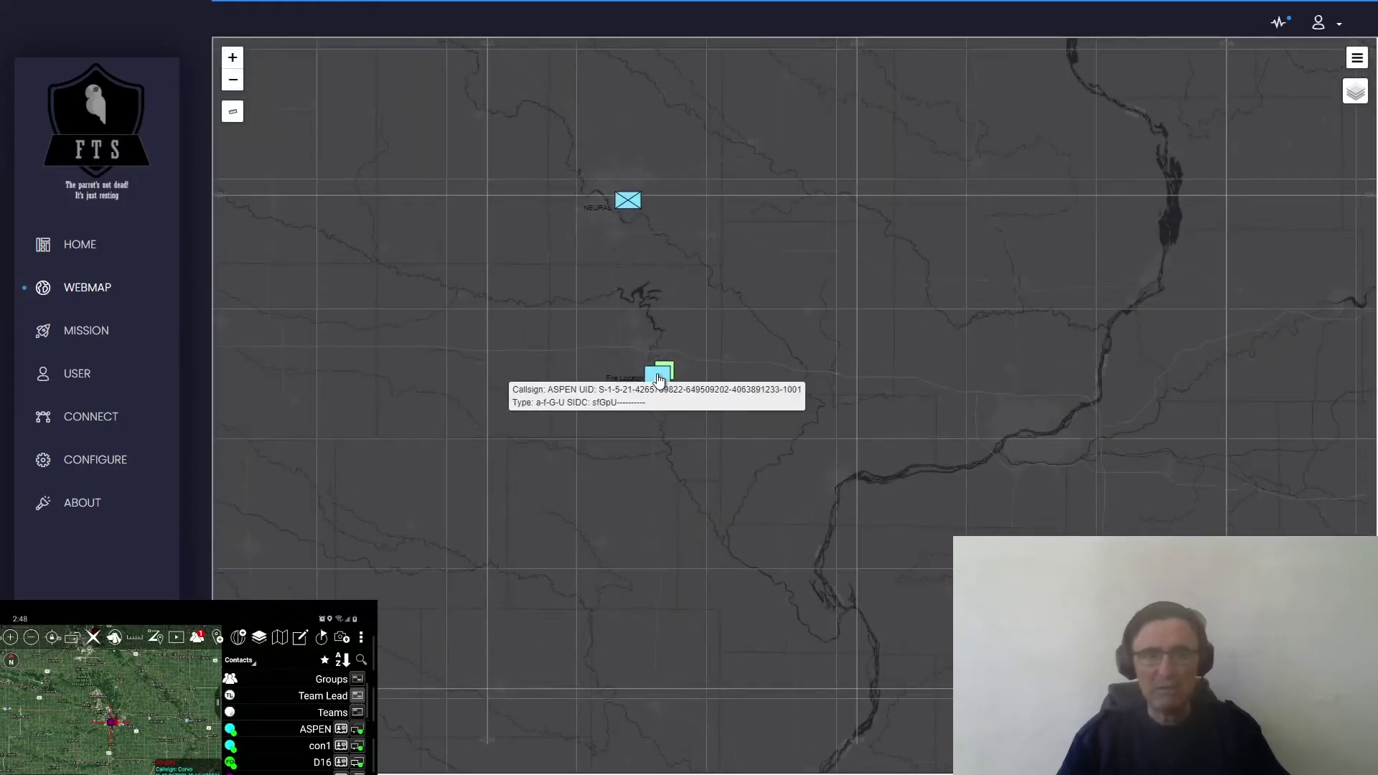
click(659, 378)
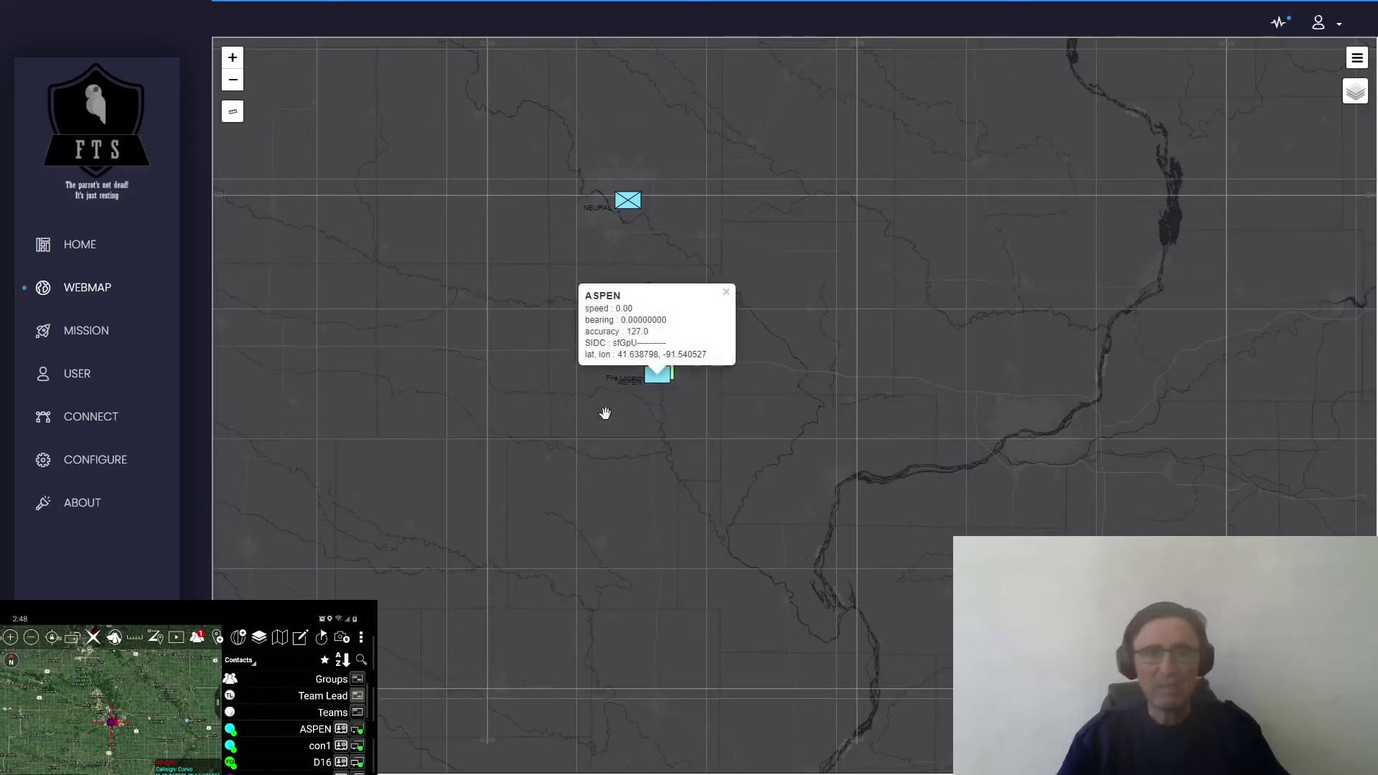
scroll(566, 428, down, 1)
scroll(457, 399, down, 1)
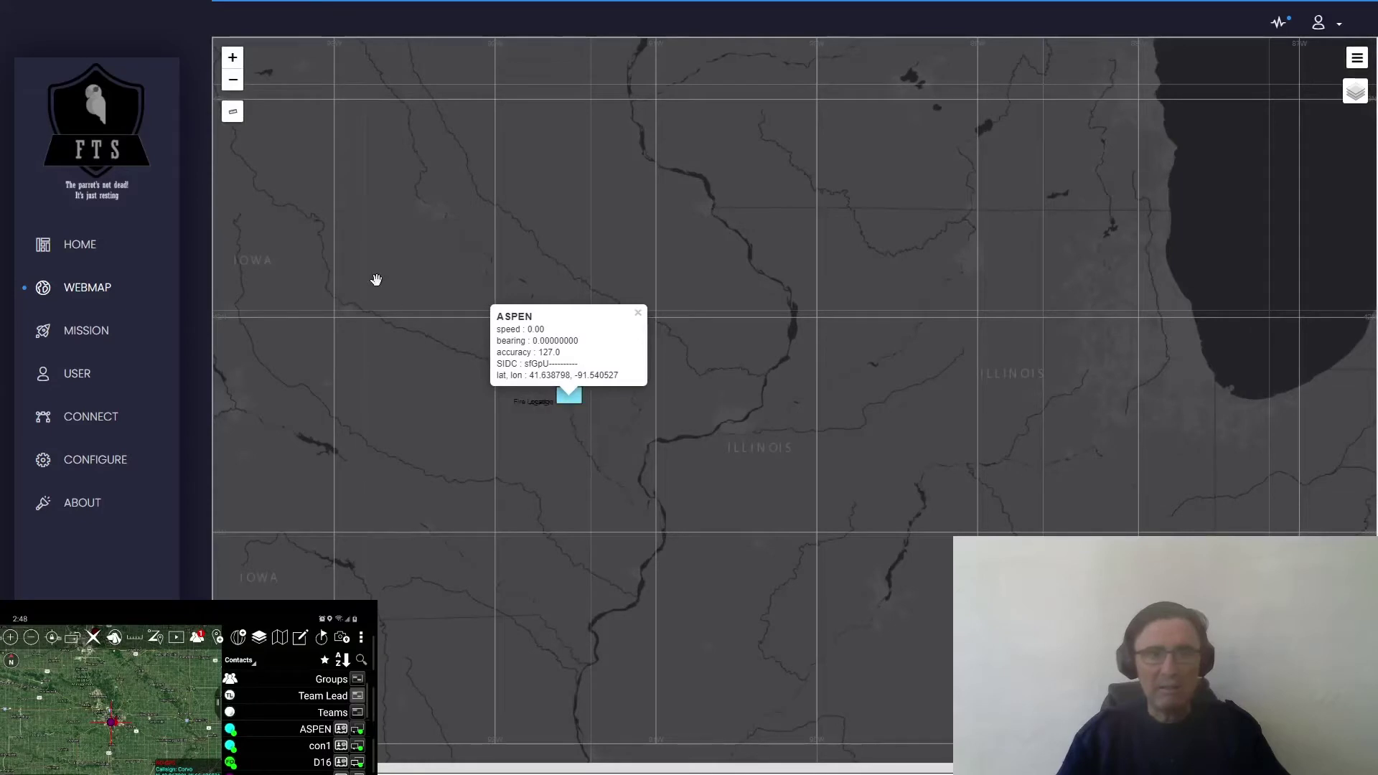
- Measure two legs from below ASPEN (92.71°, 132.50 km east; 189.09 km north-west), then start a marker
click(230, 117)
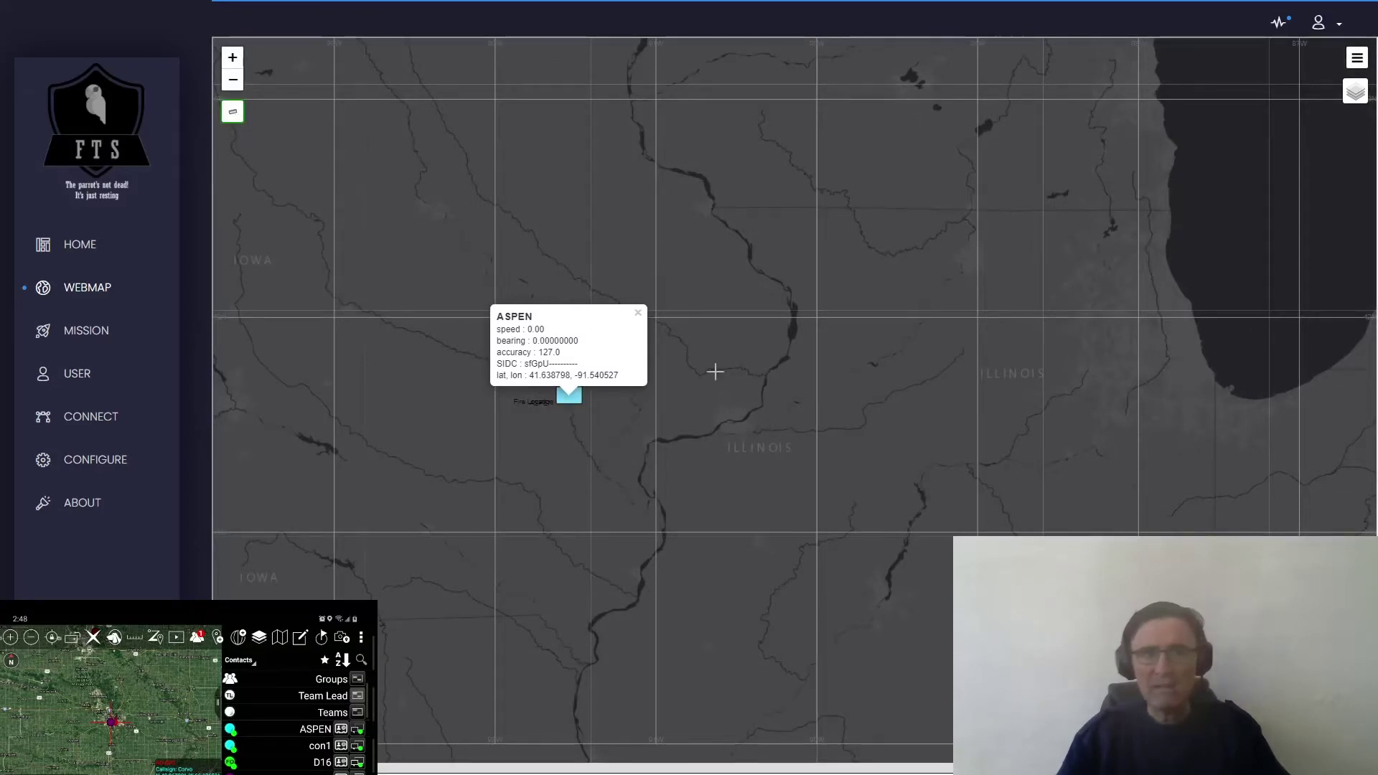
click(567, 445)
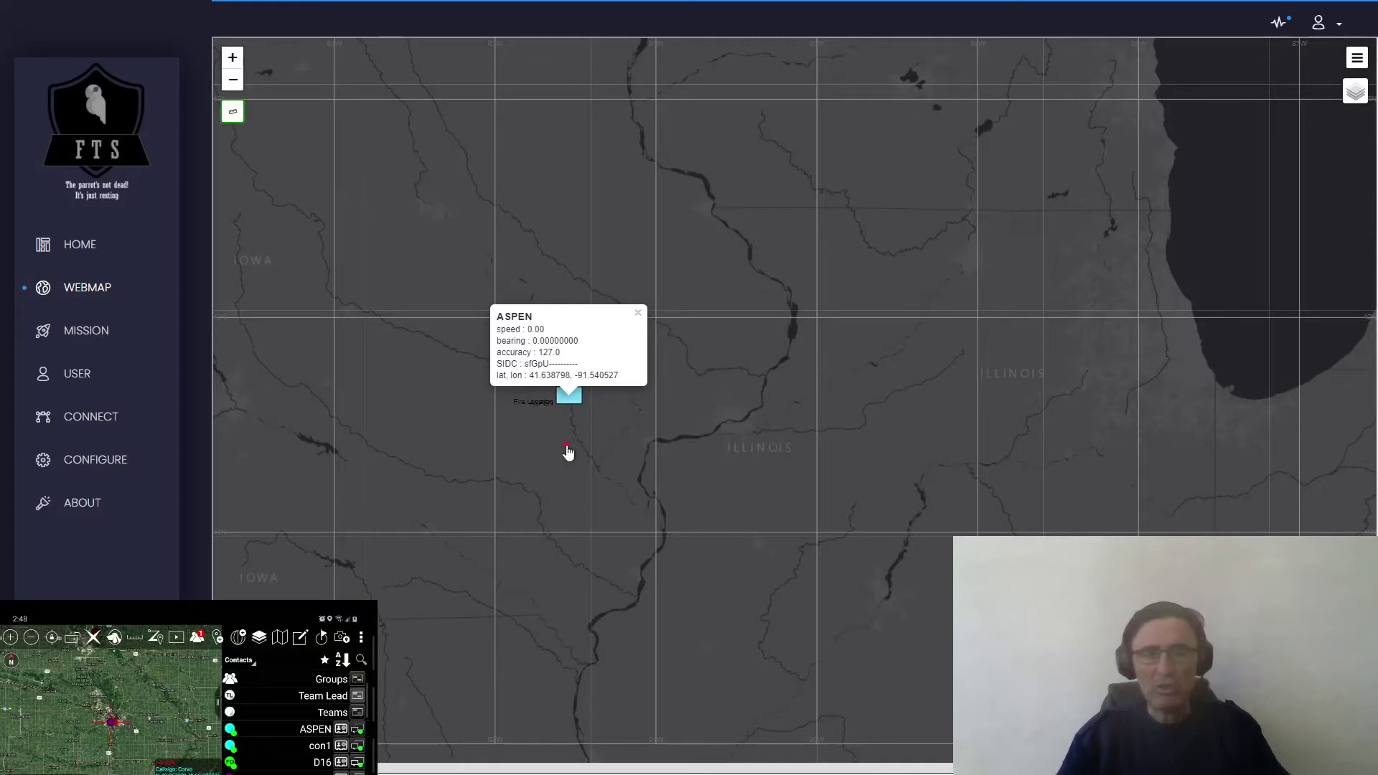
click(821, 419)
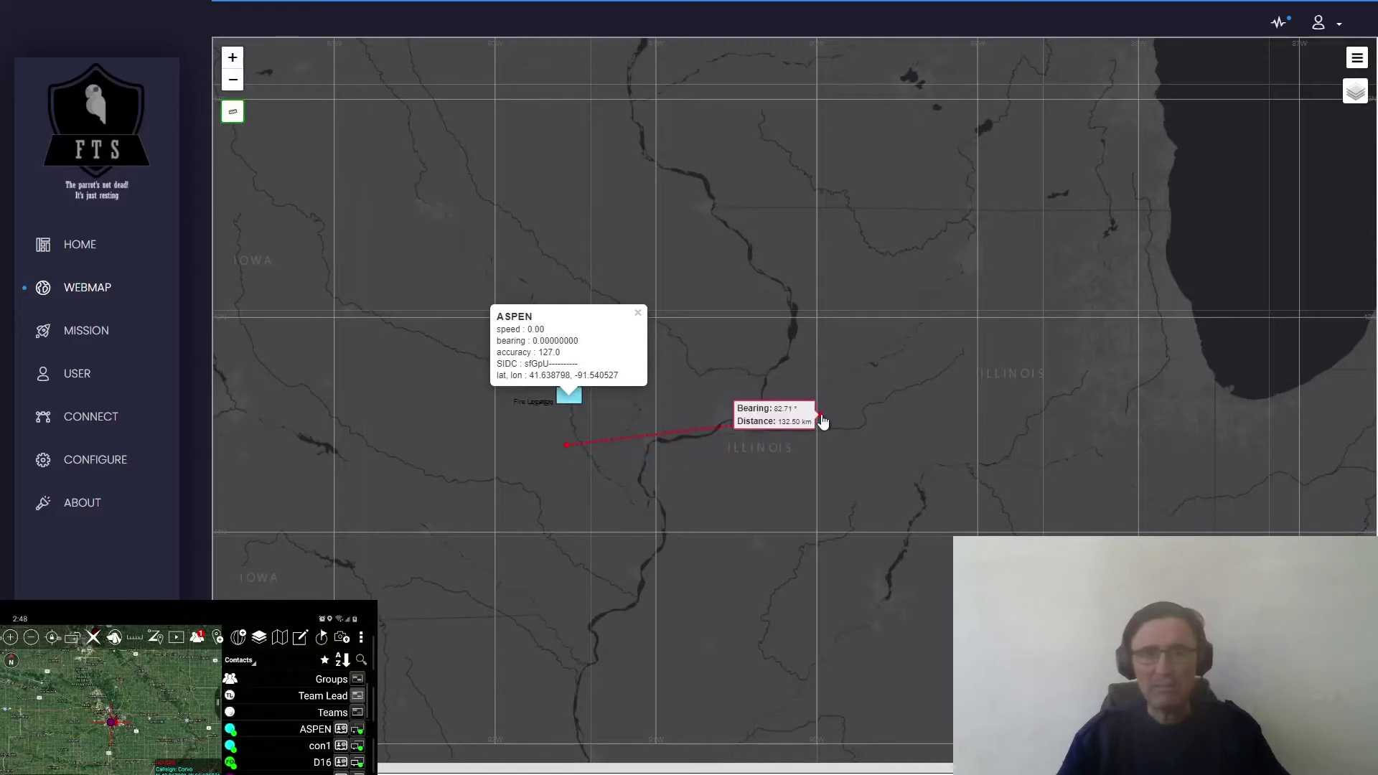
click(747, 335)
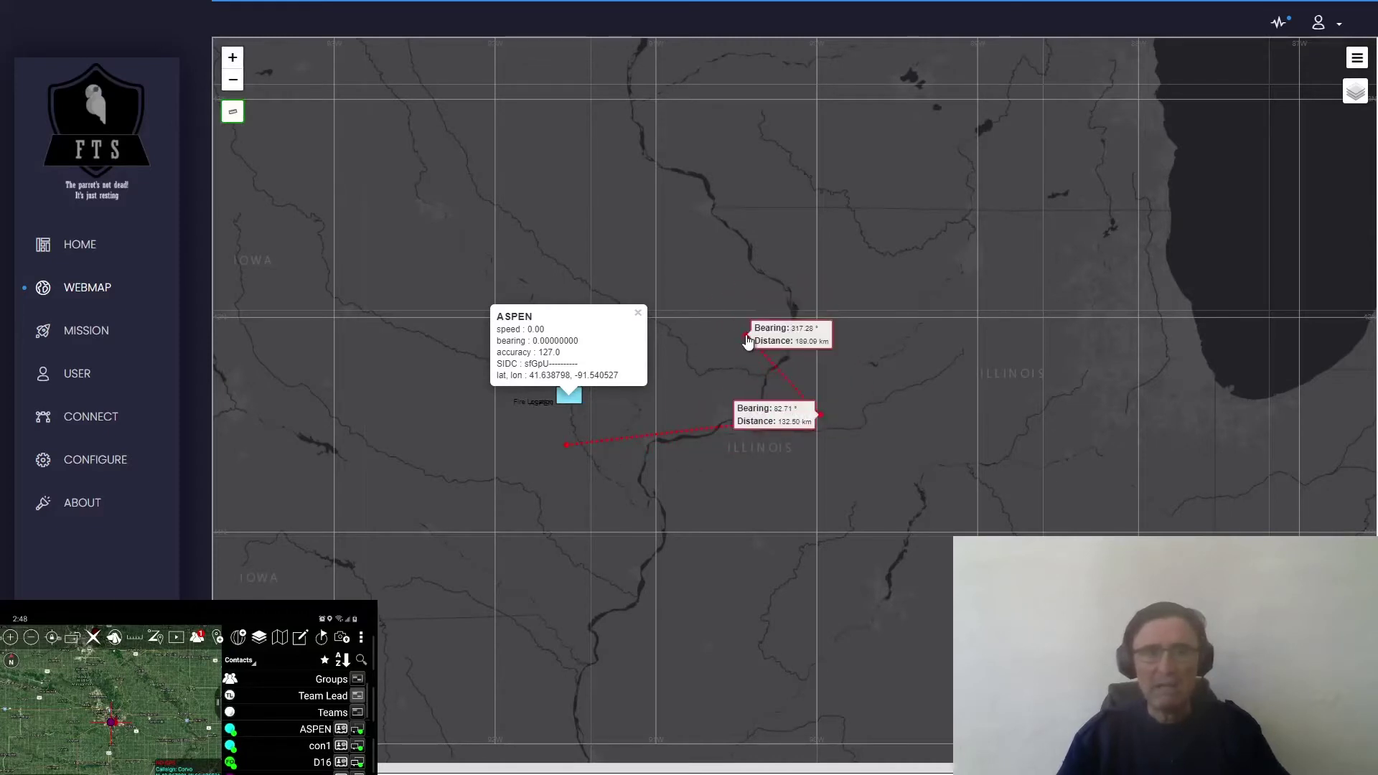
click(694, 181)
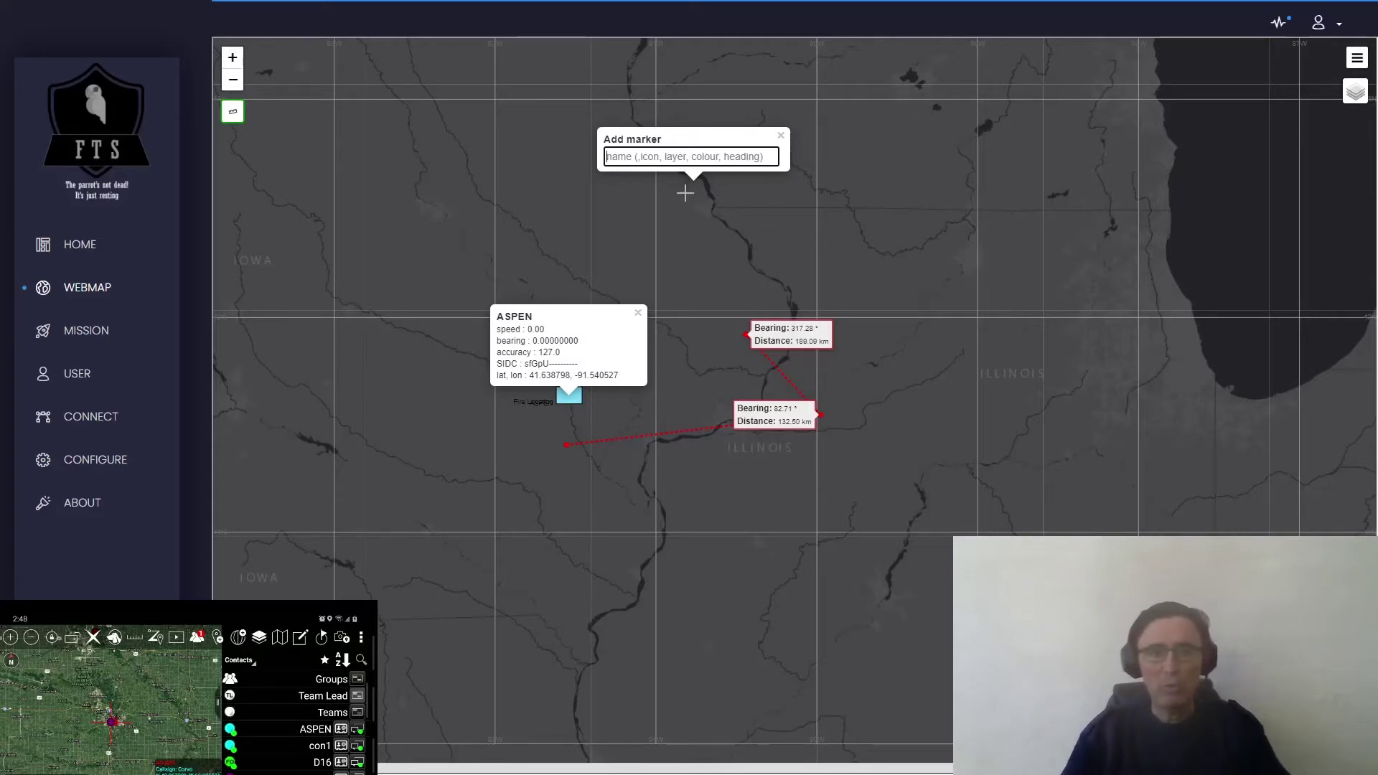
- Zoom out to recentre on the US markers, then go to the Mission page
scroll(400, 391, down, 3)
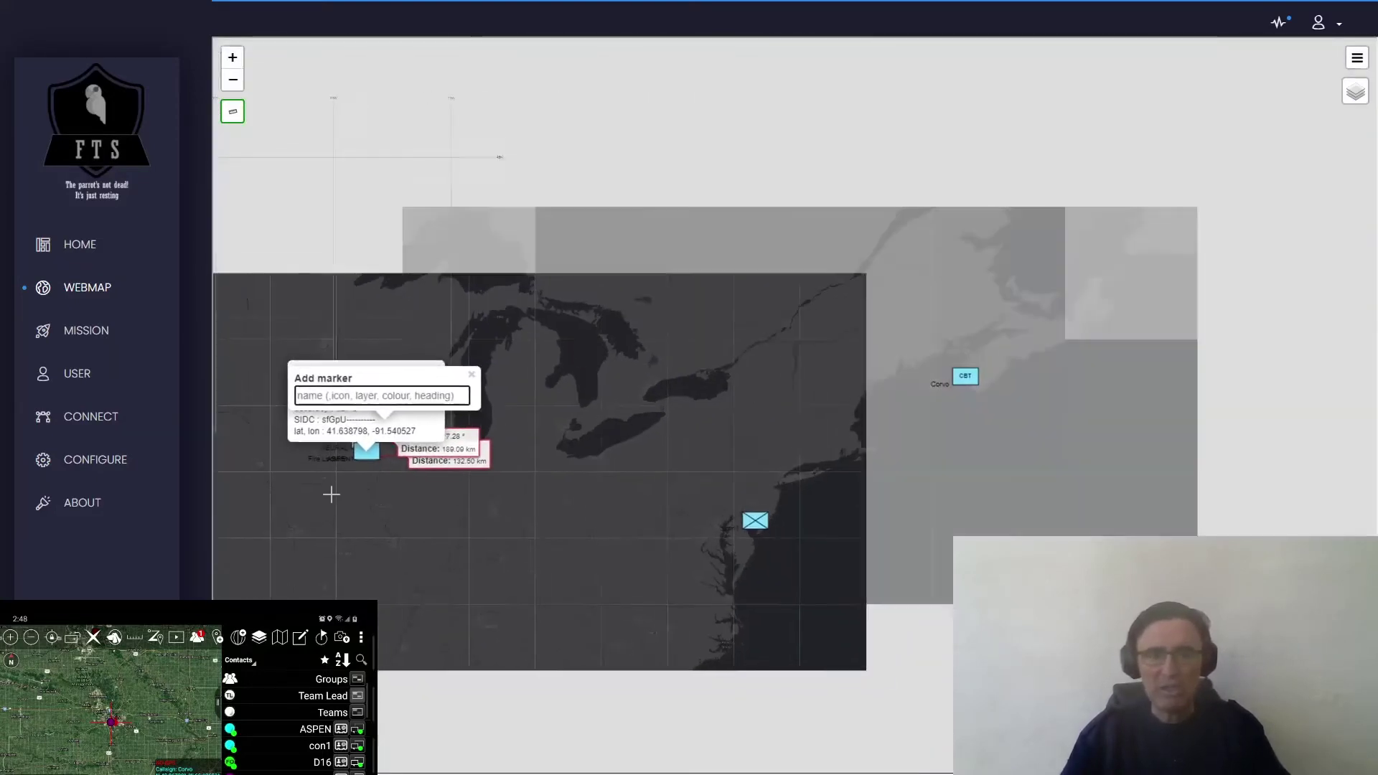
drag(331, 494, 704, 486)
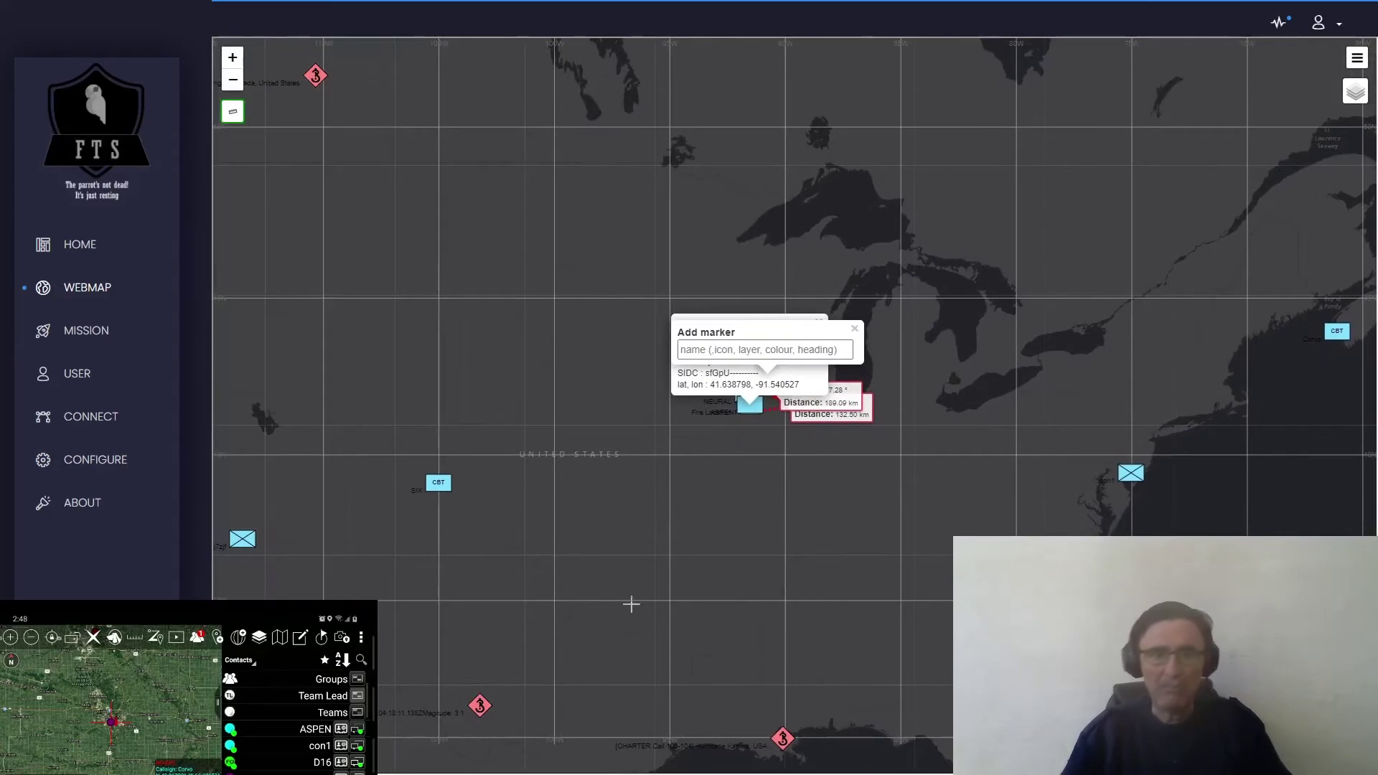
drag(631, 603, 692, 393)
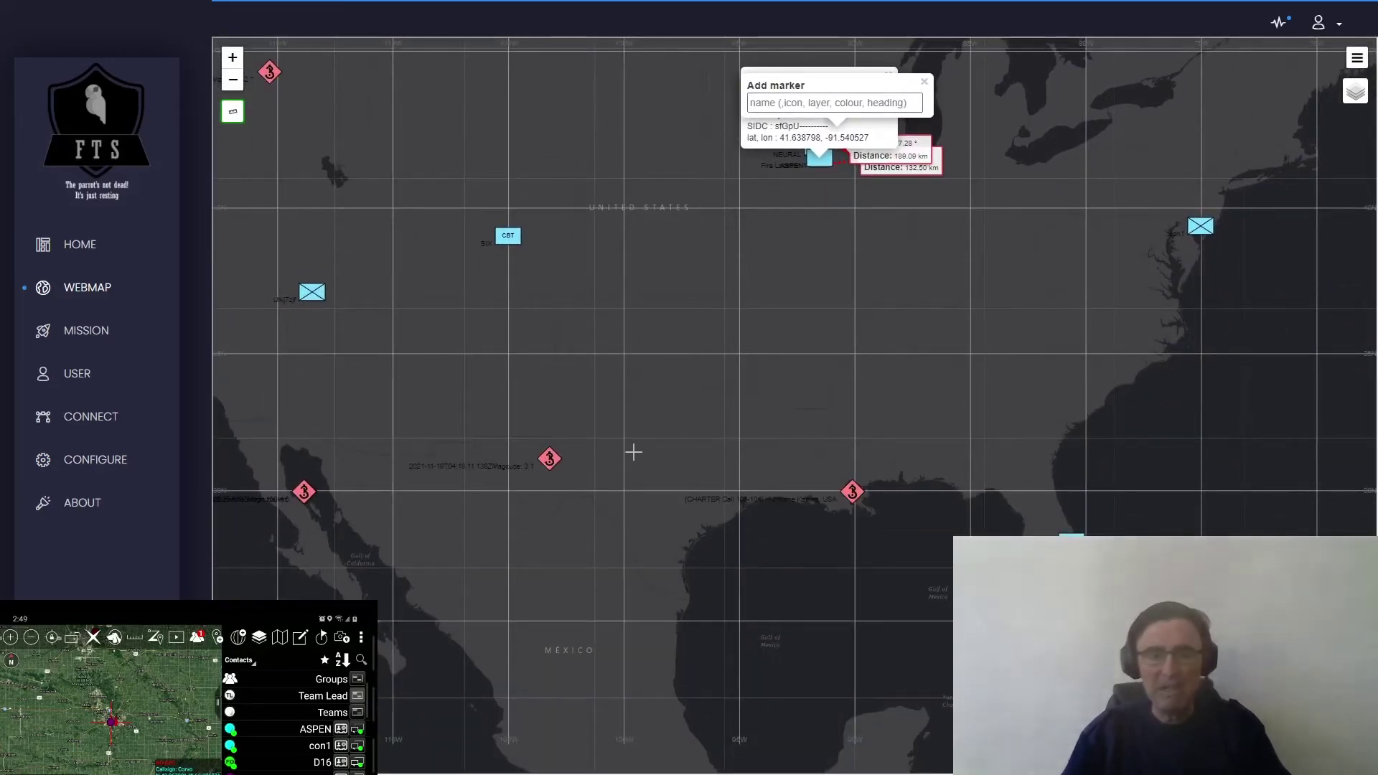
scroll(603, 477, down, 2)
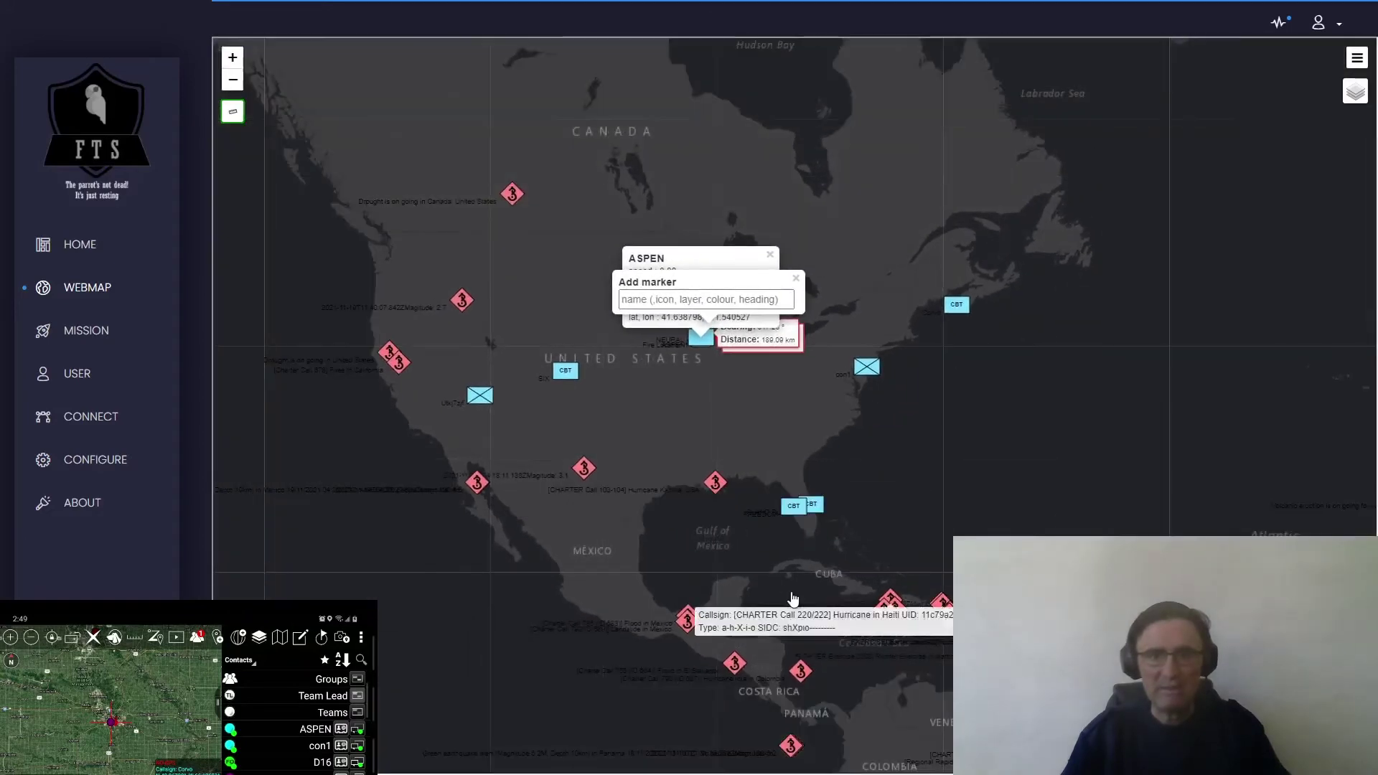
drag(792, 598, 730, 514)
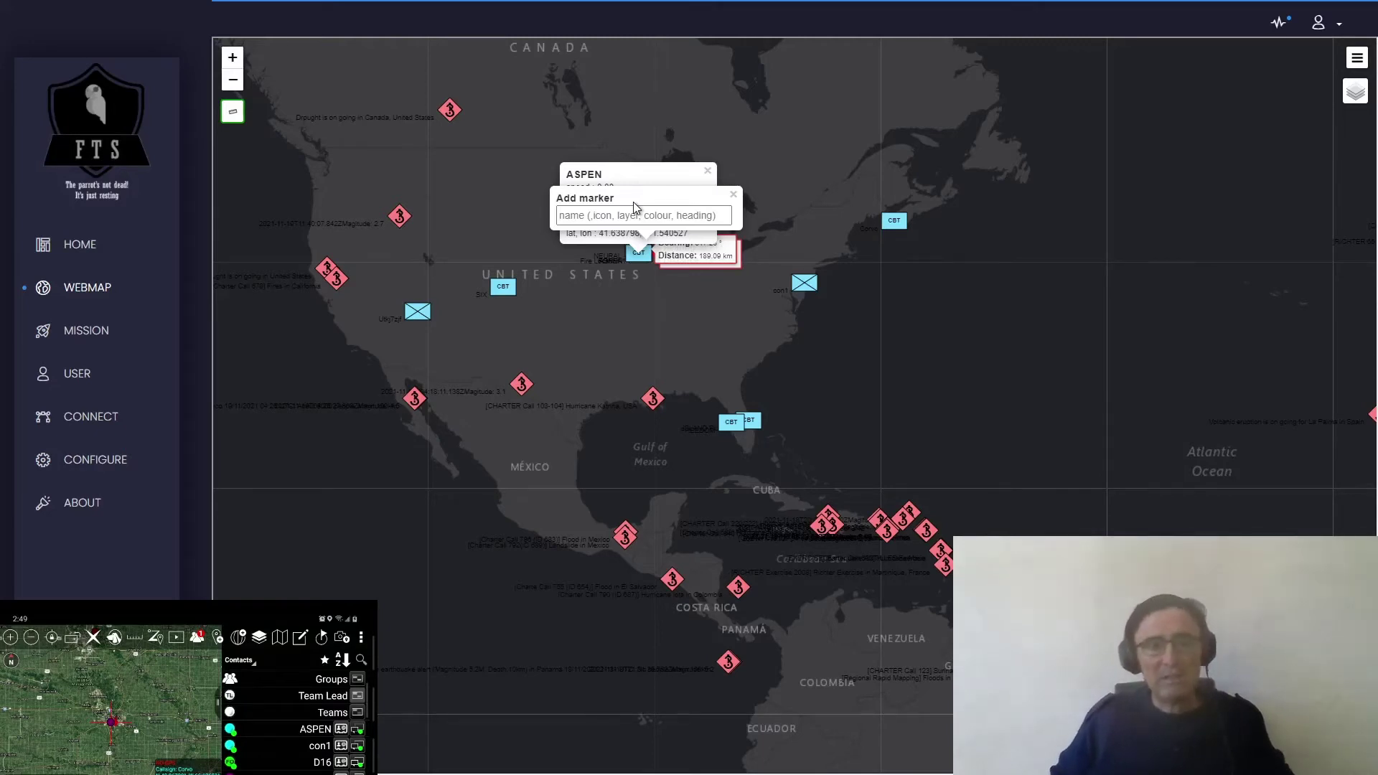
click(74, 336)
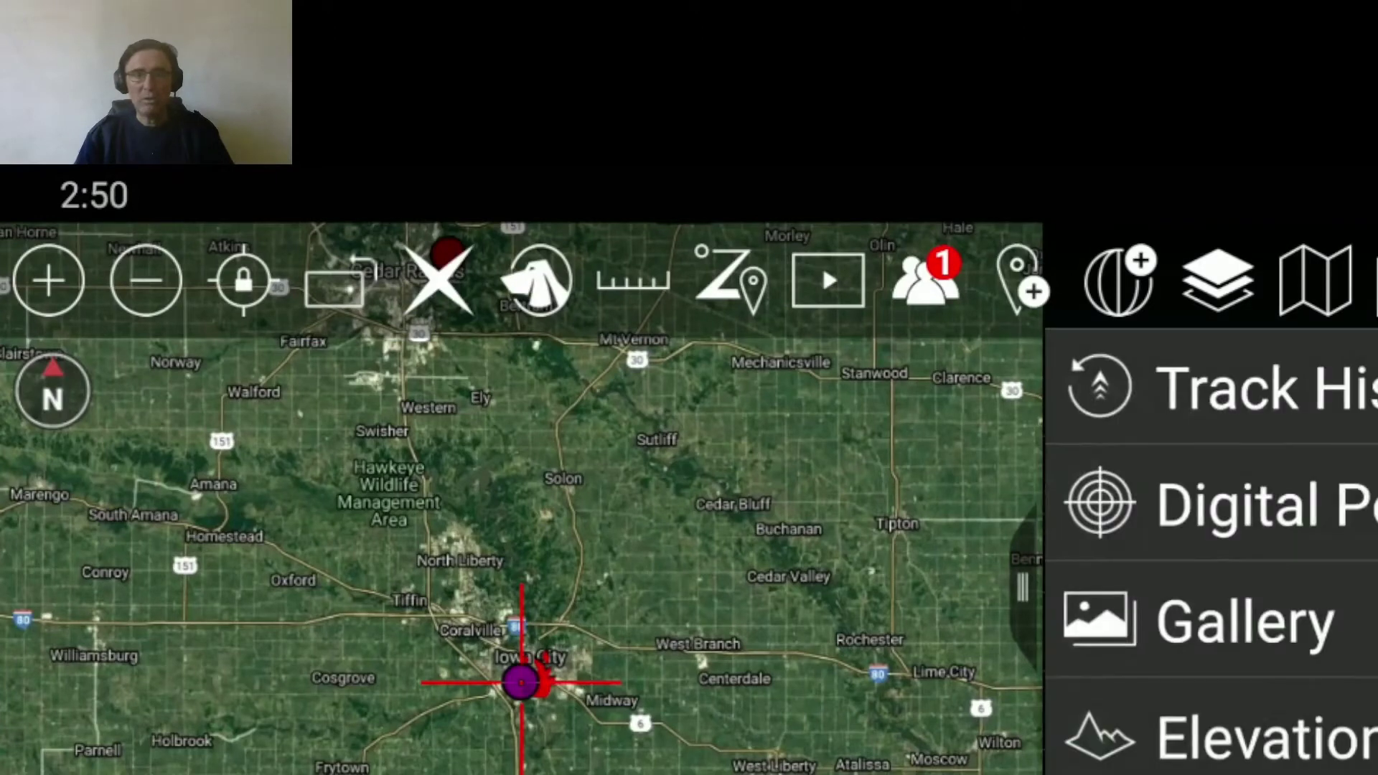
- List the Pub server's data packages in ATAK and scroll to Putin Report and the USGS entries
scroll(1212, 551, down, 2)
scroll(1212, 551, down, 3)
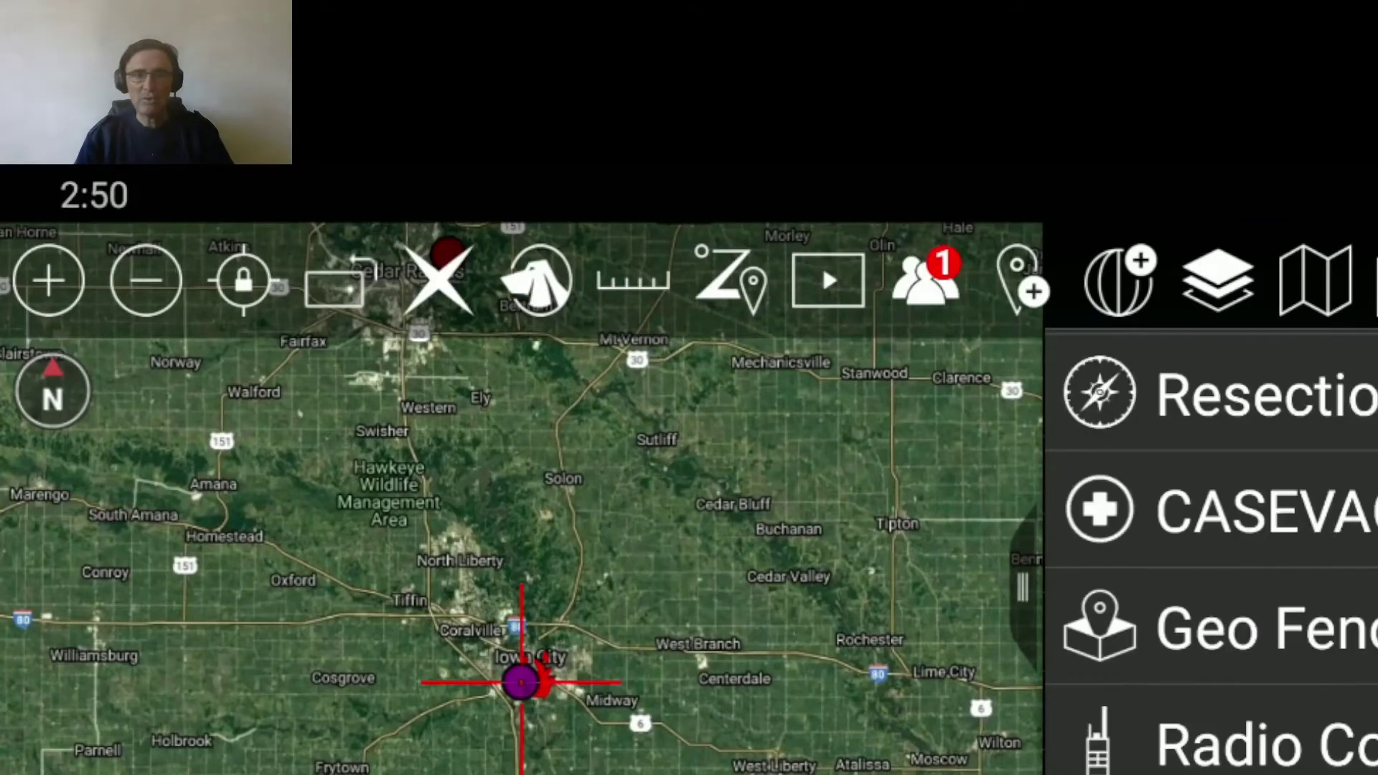
scroll(1212, 551, down, 1)
click(1274, 750)
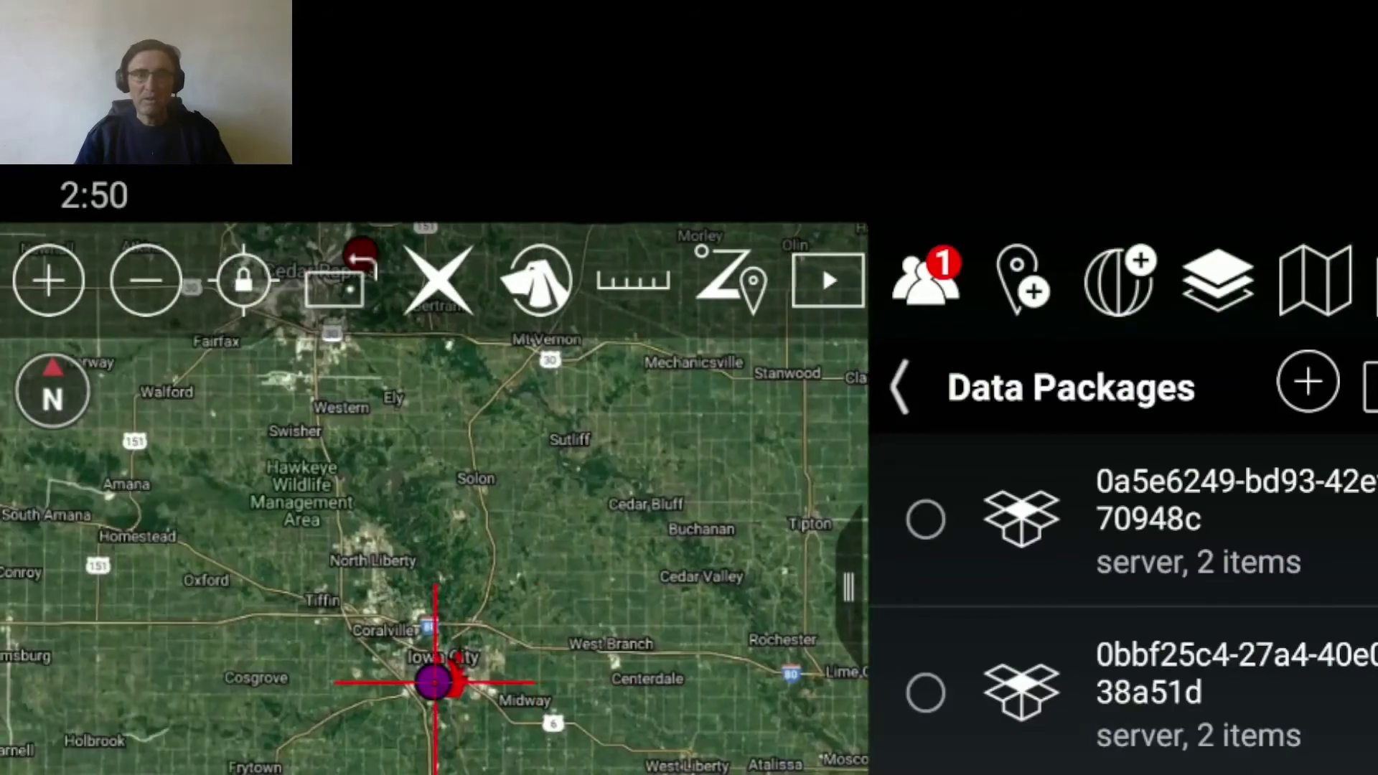
click(1371, 382)
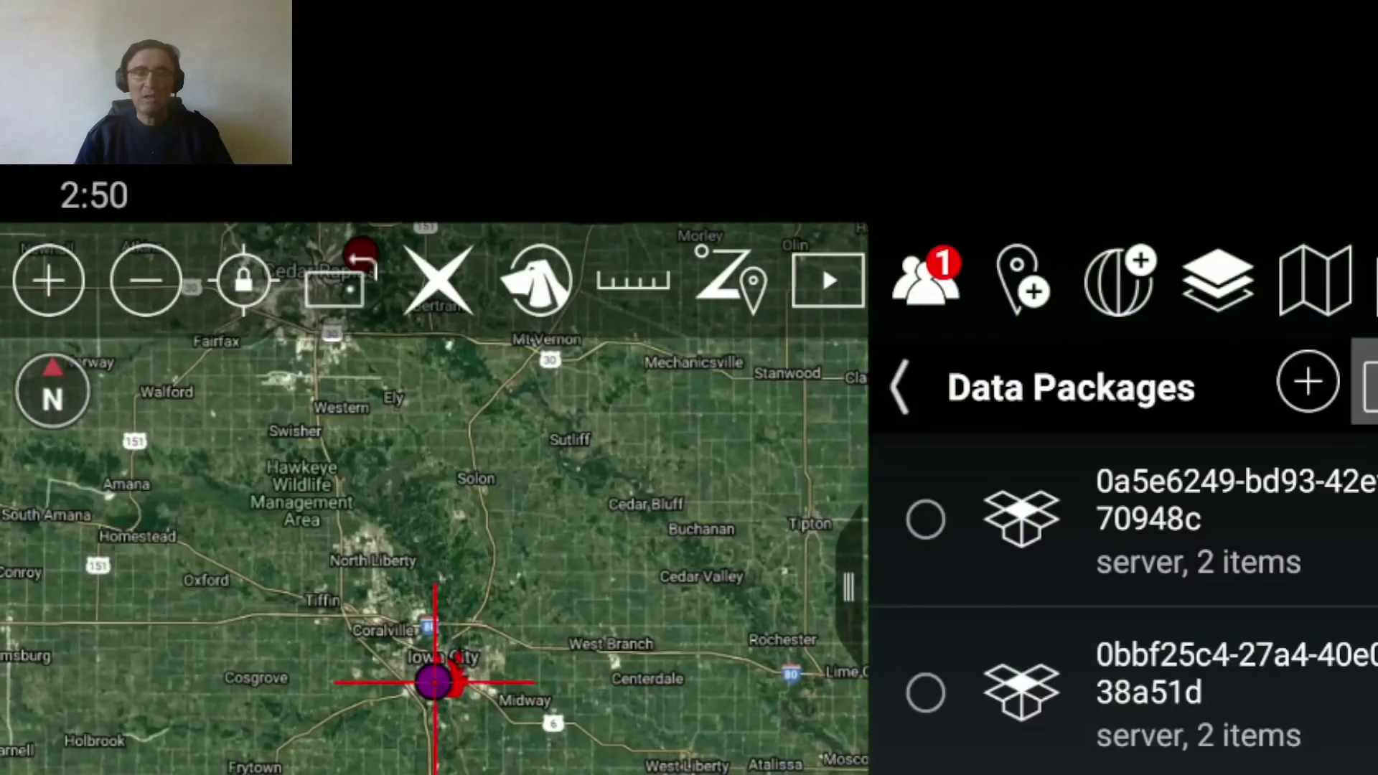
click(799, 672)
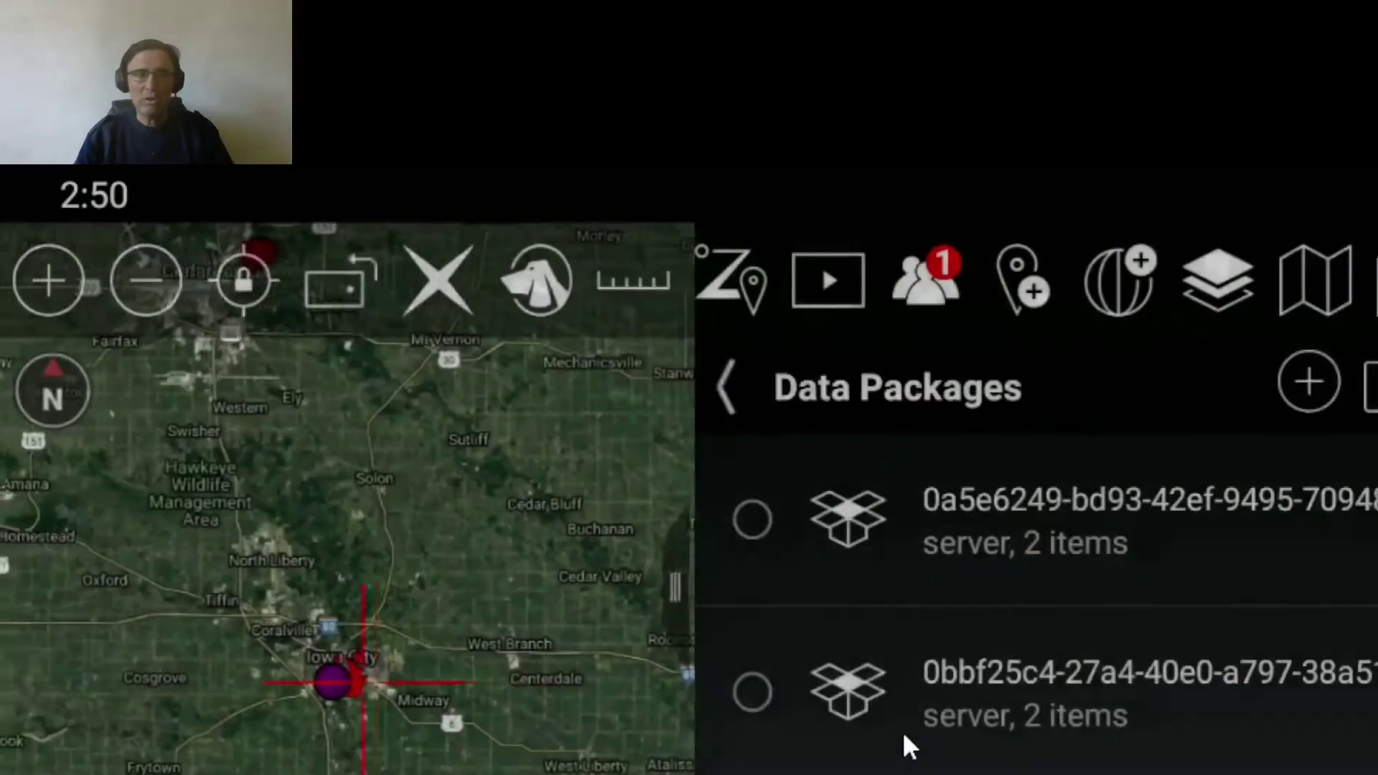
scroll(1131, 646, down, 9)
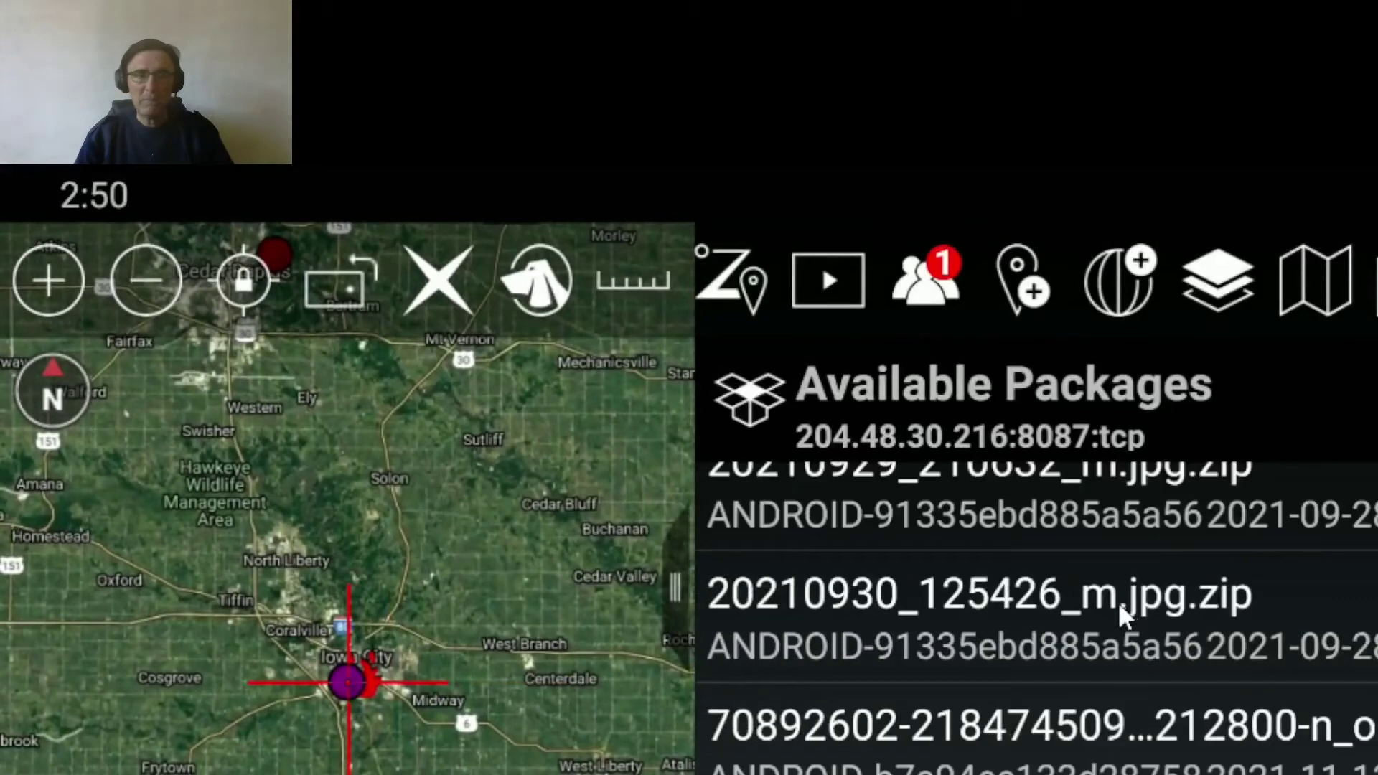
scroll(1123, 617, down, 10)
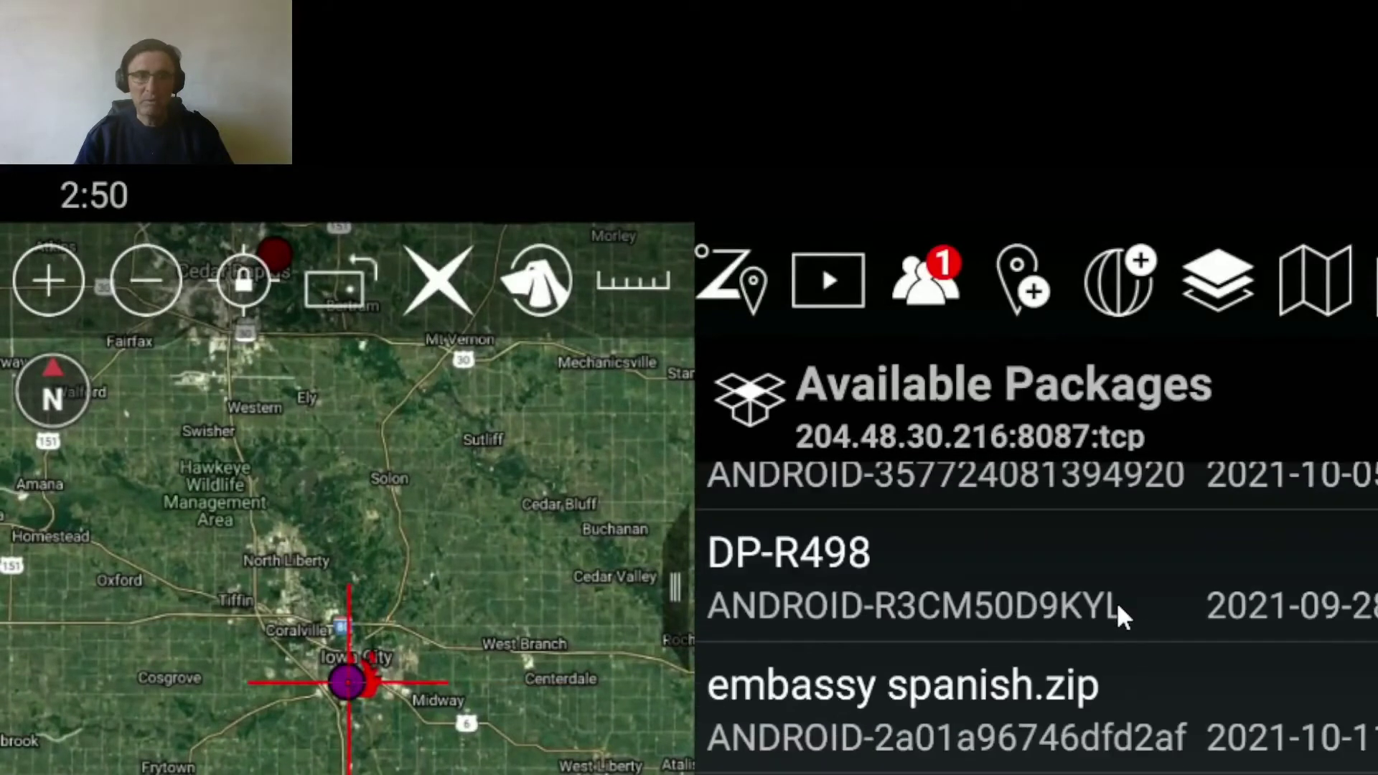
scroll(1062, 718, down, 10)
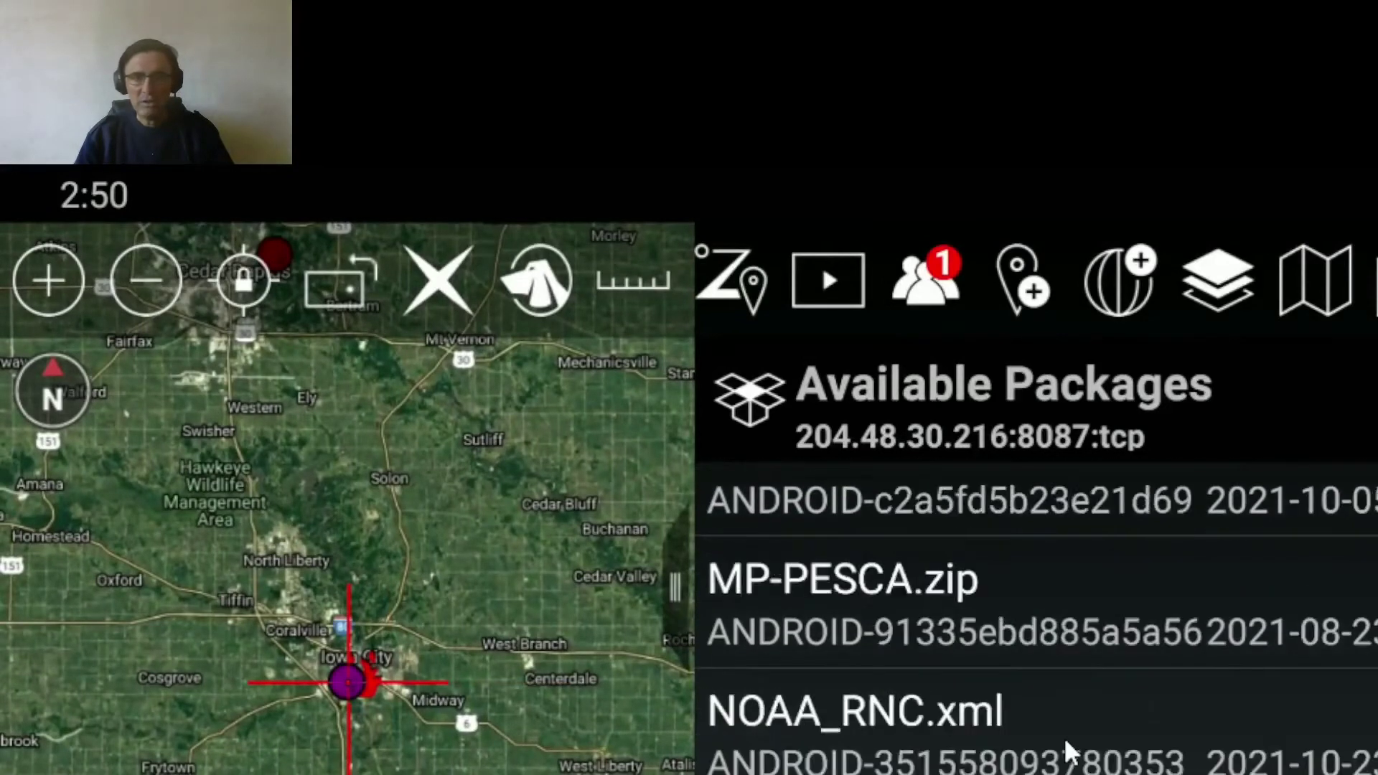
scroll(1075, 746, down, 4)
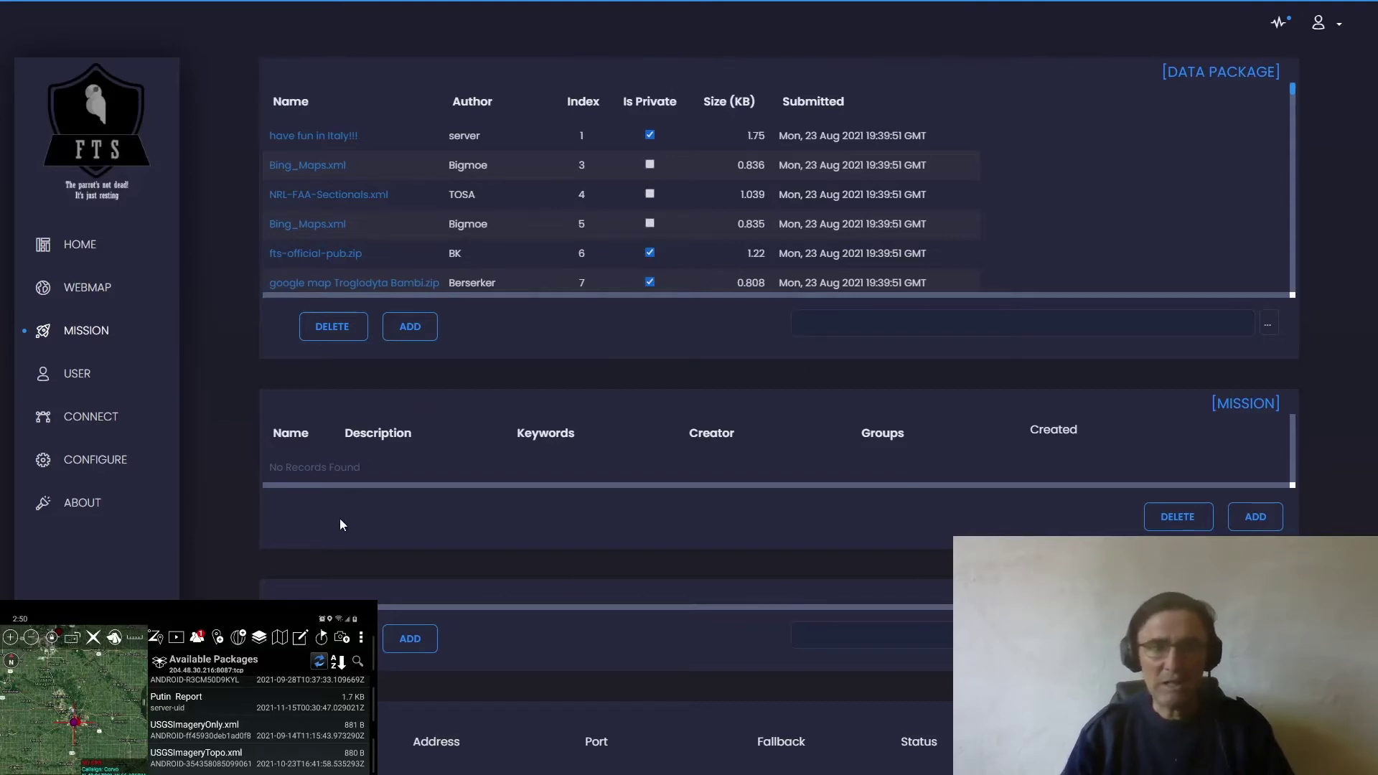
- Scroll the mission data packages, then switch to the USER management page
scroll(553, 501, down, 2)
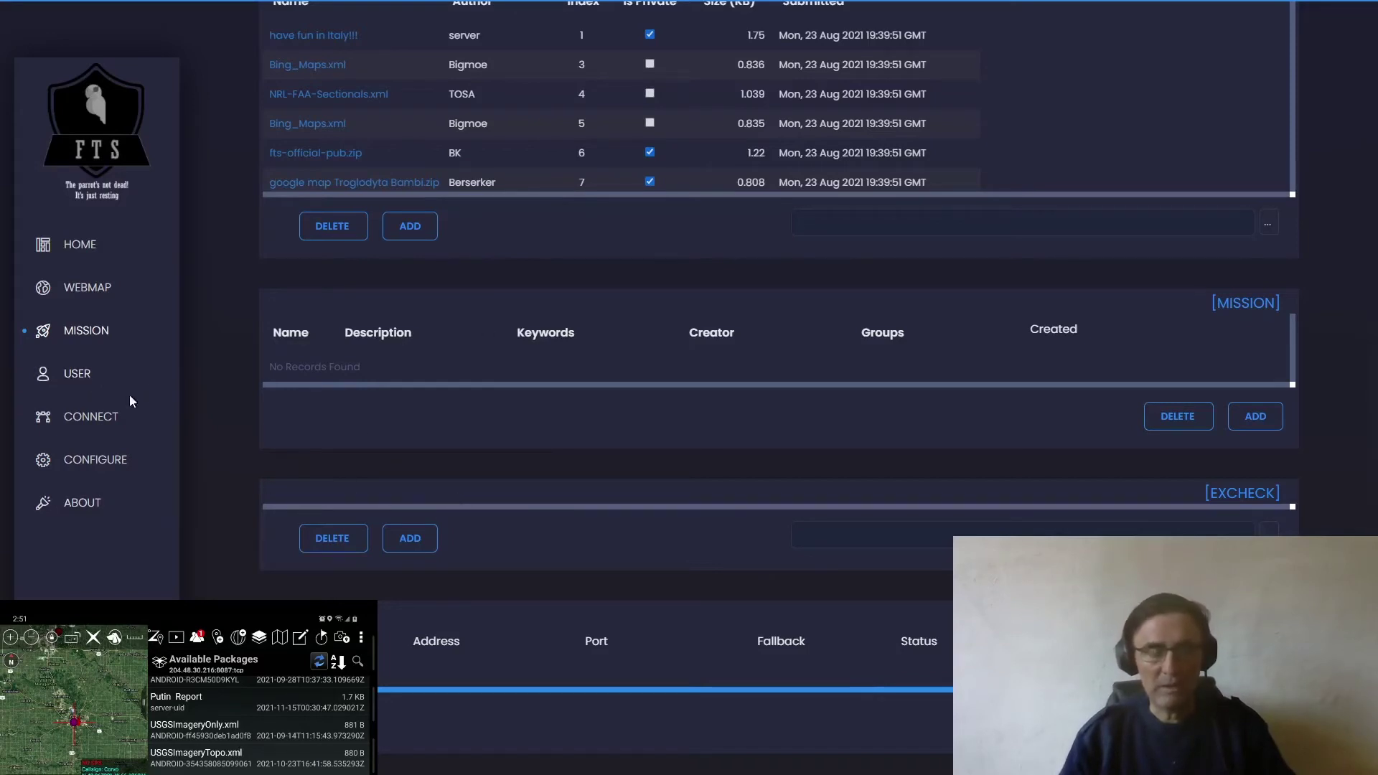
click(75, 377)
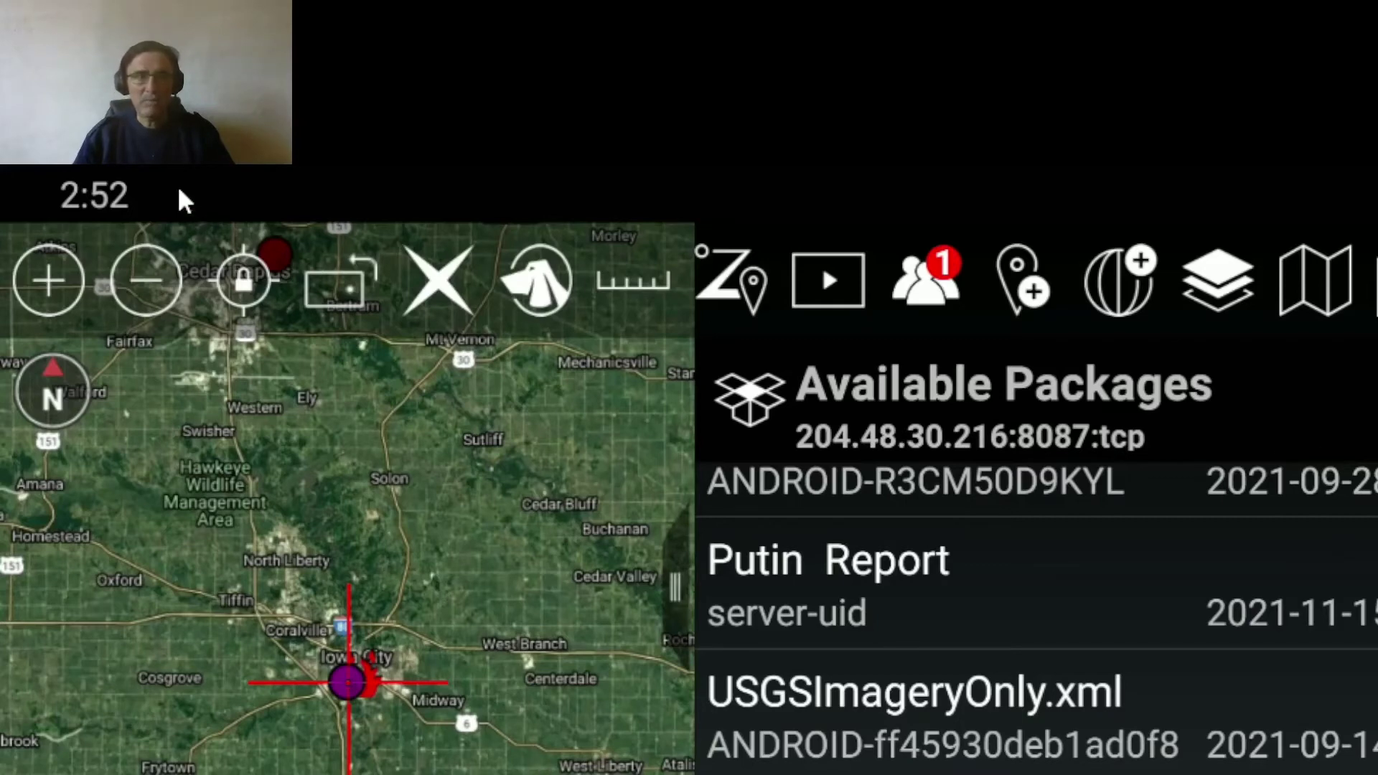
- Go through ATAK Settings > Network Preferences to Manage Server Connections
click(1376, 280)
scroll(1211, 551, down, 10)
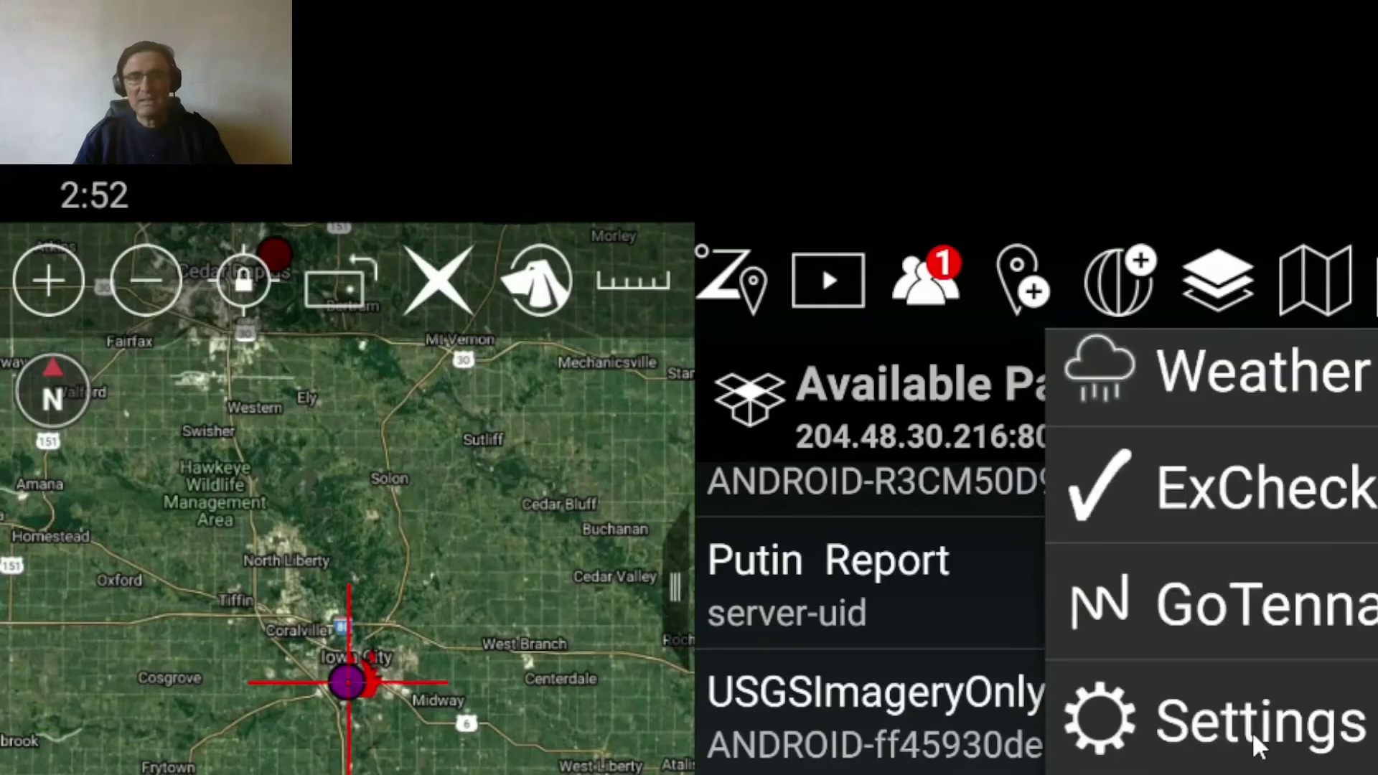
click(1257, 742)
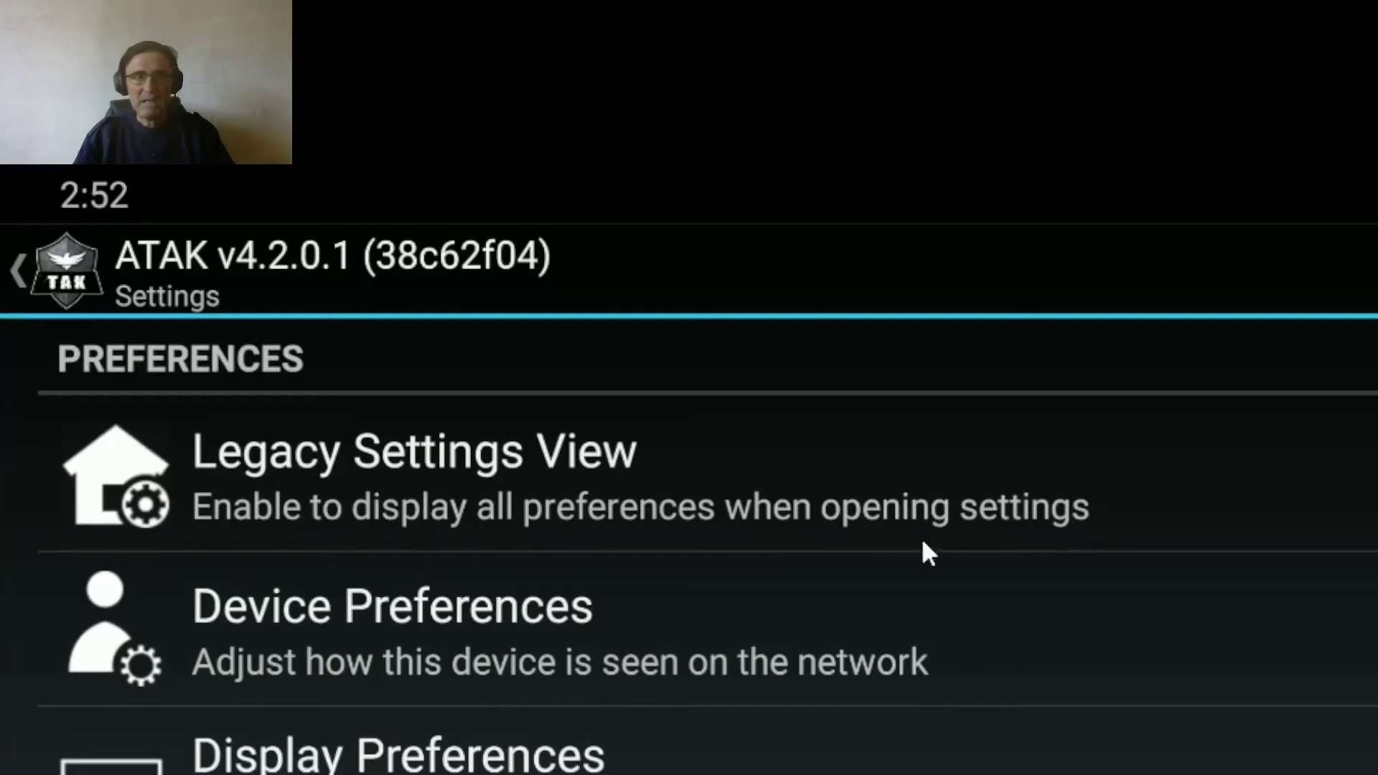
scroll(804, 600, down, 2)
click(999, 761)
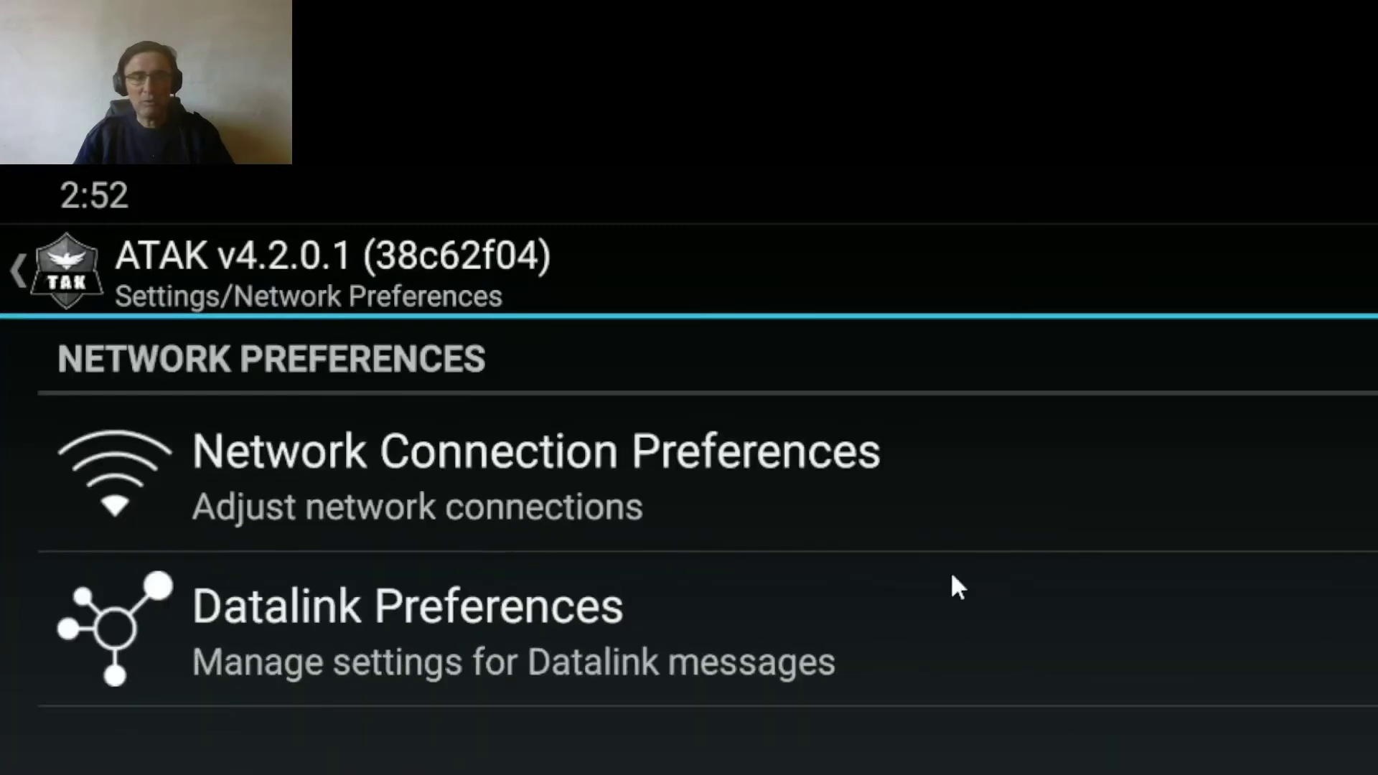
click(925, 544)
click(641, 615)
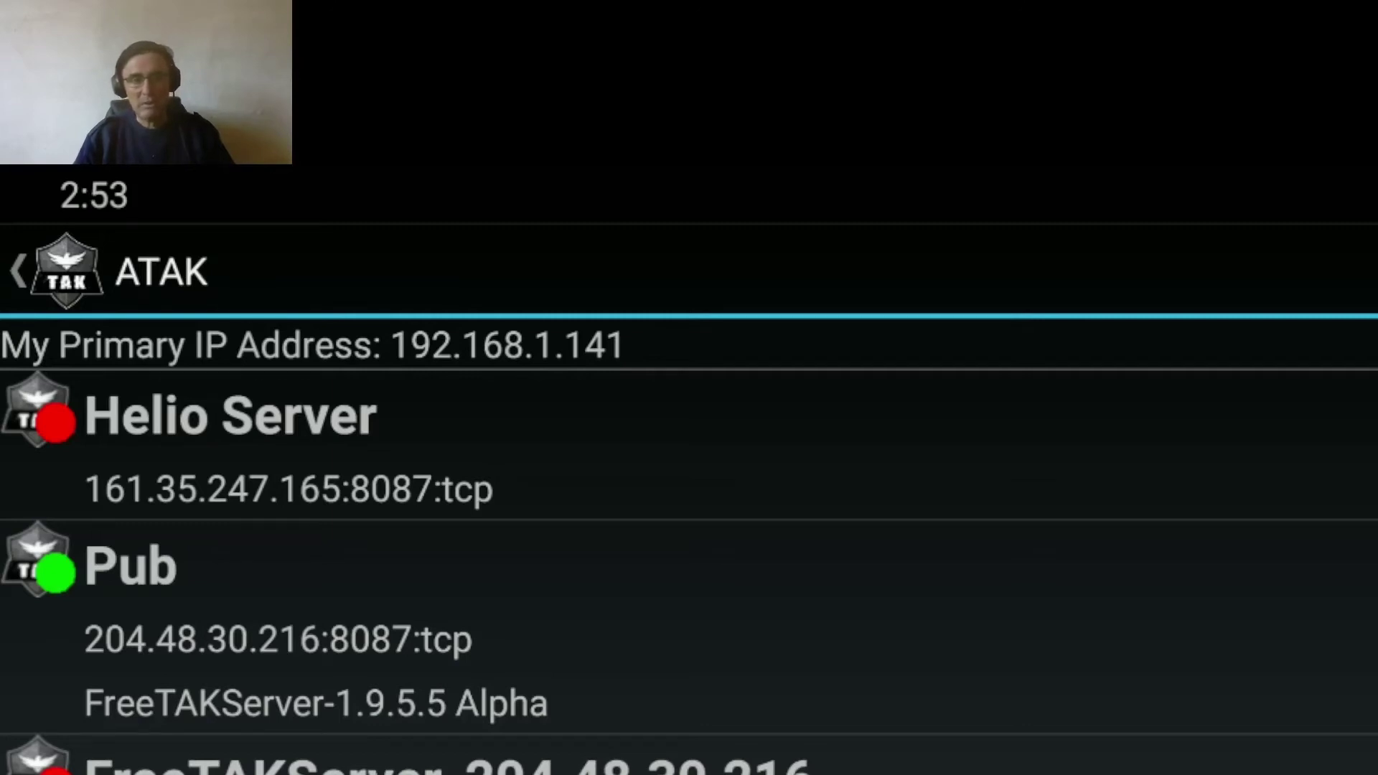
- Back out to ATAK Settings and open Device Preferences > My Callsign, showing Corvo
drag(751, 172, 751, 319)
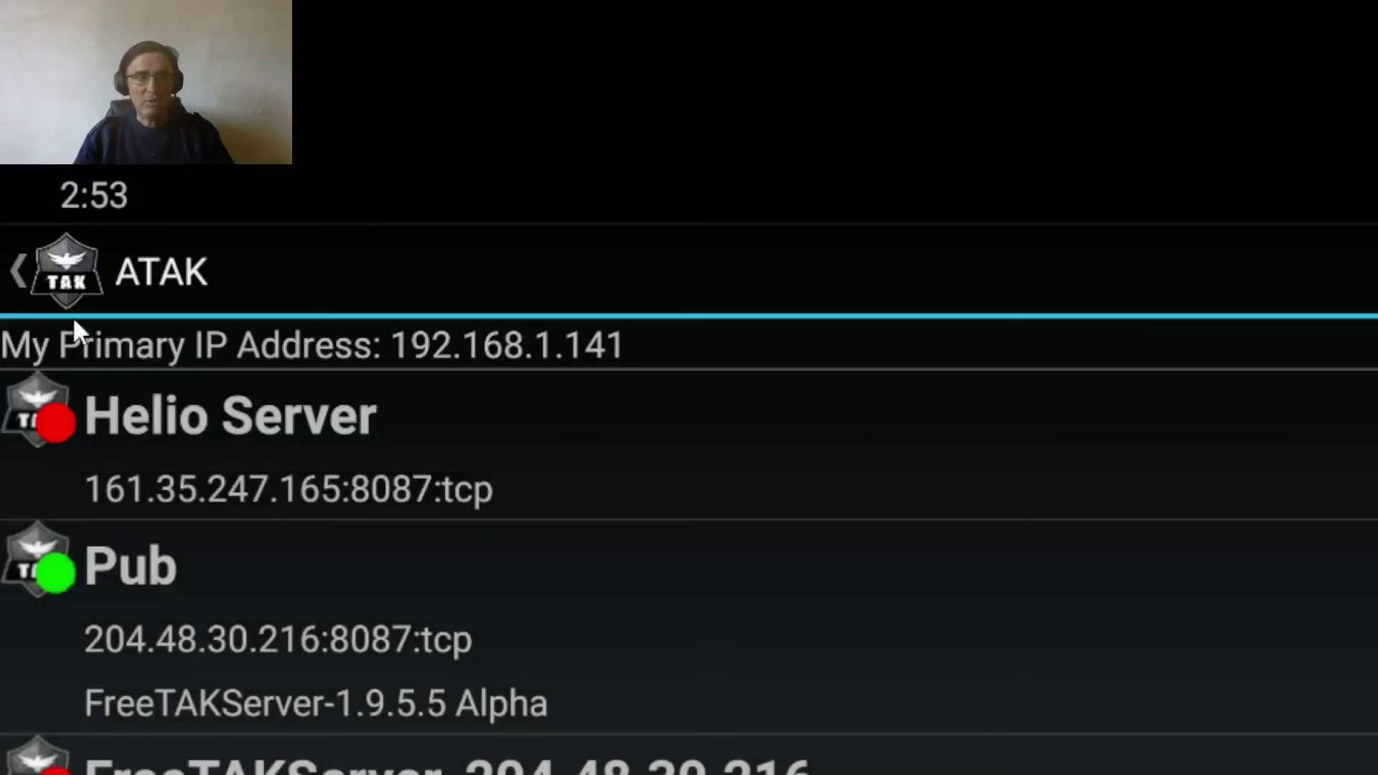
click(17, 271)
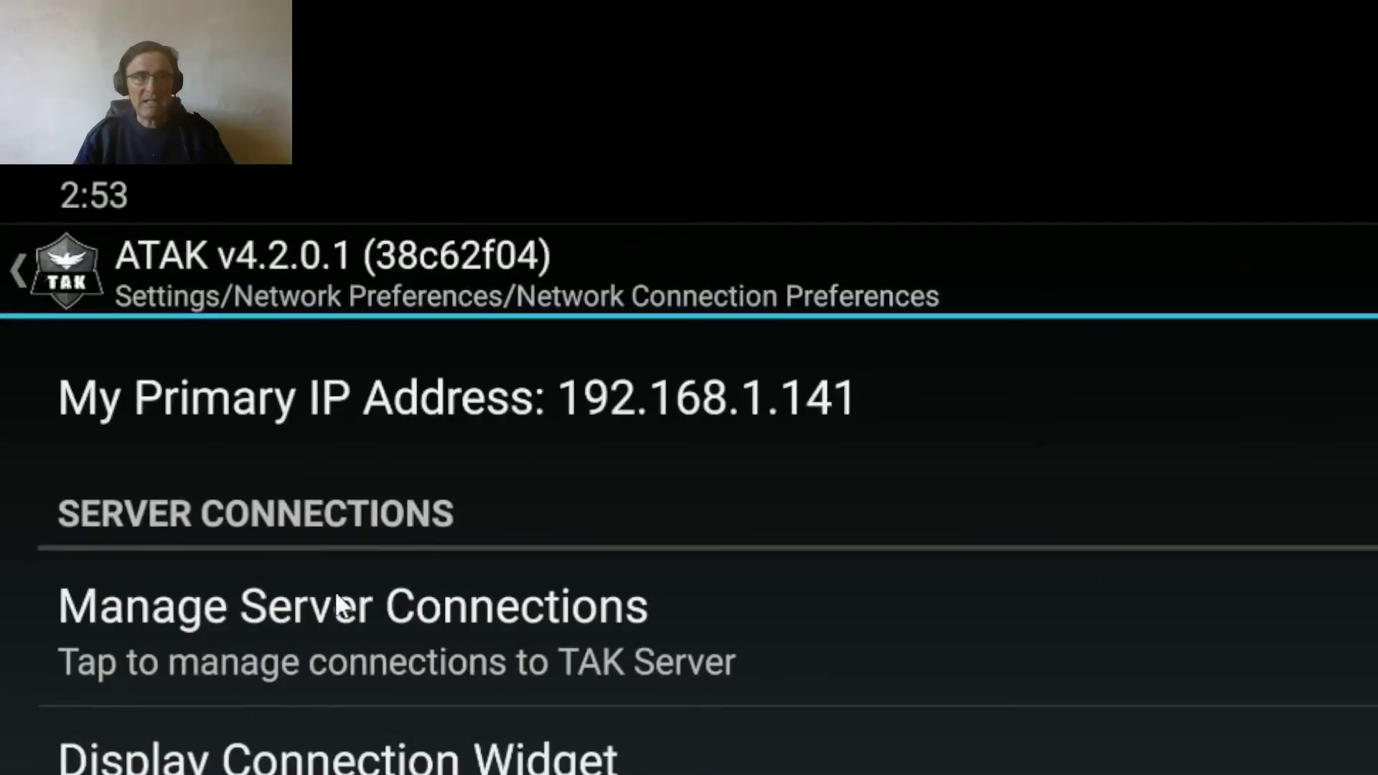
click(31, 281)
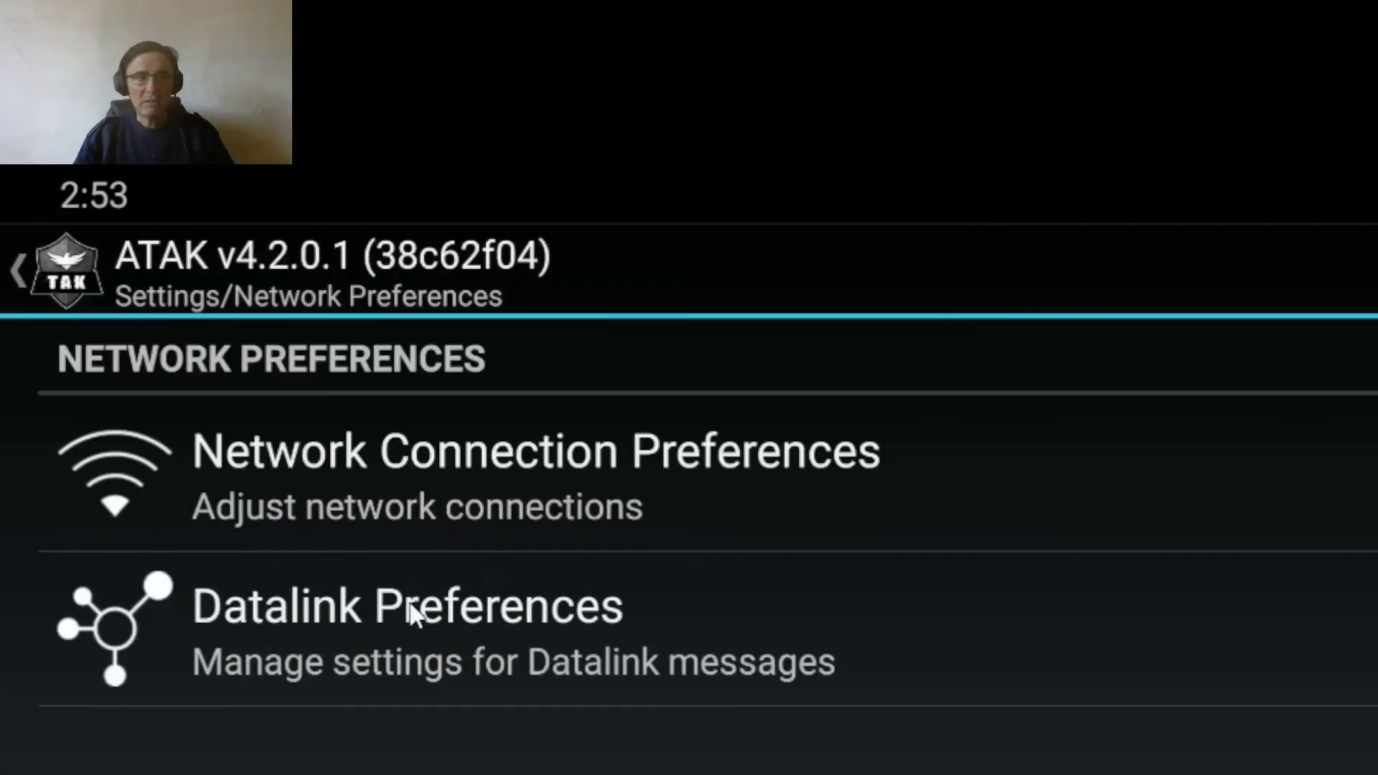
click(34, 257)
click(401, 470)
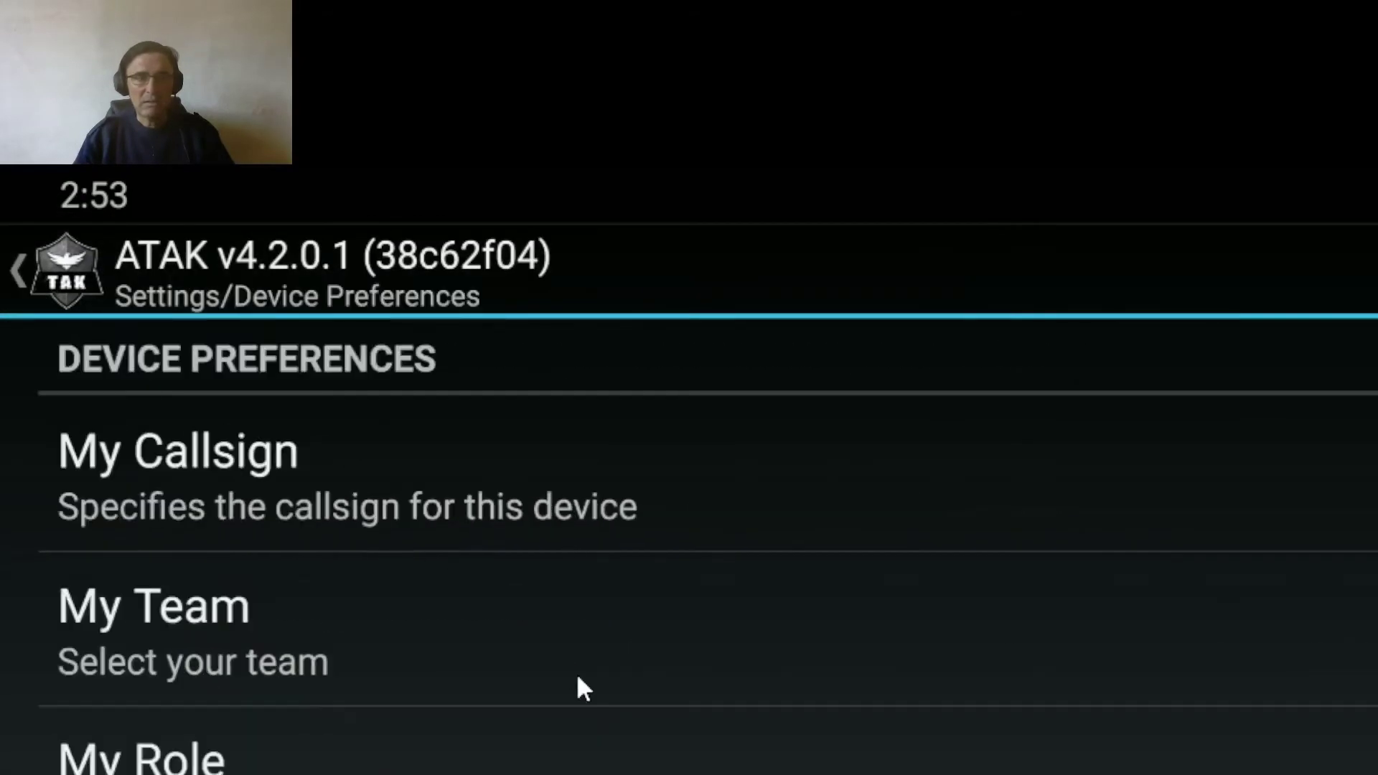
click(275, 509)
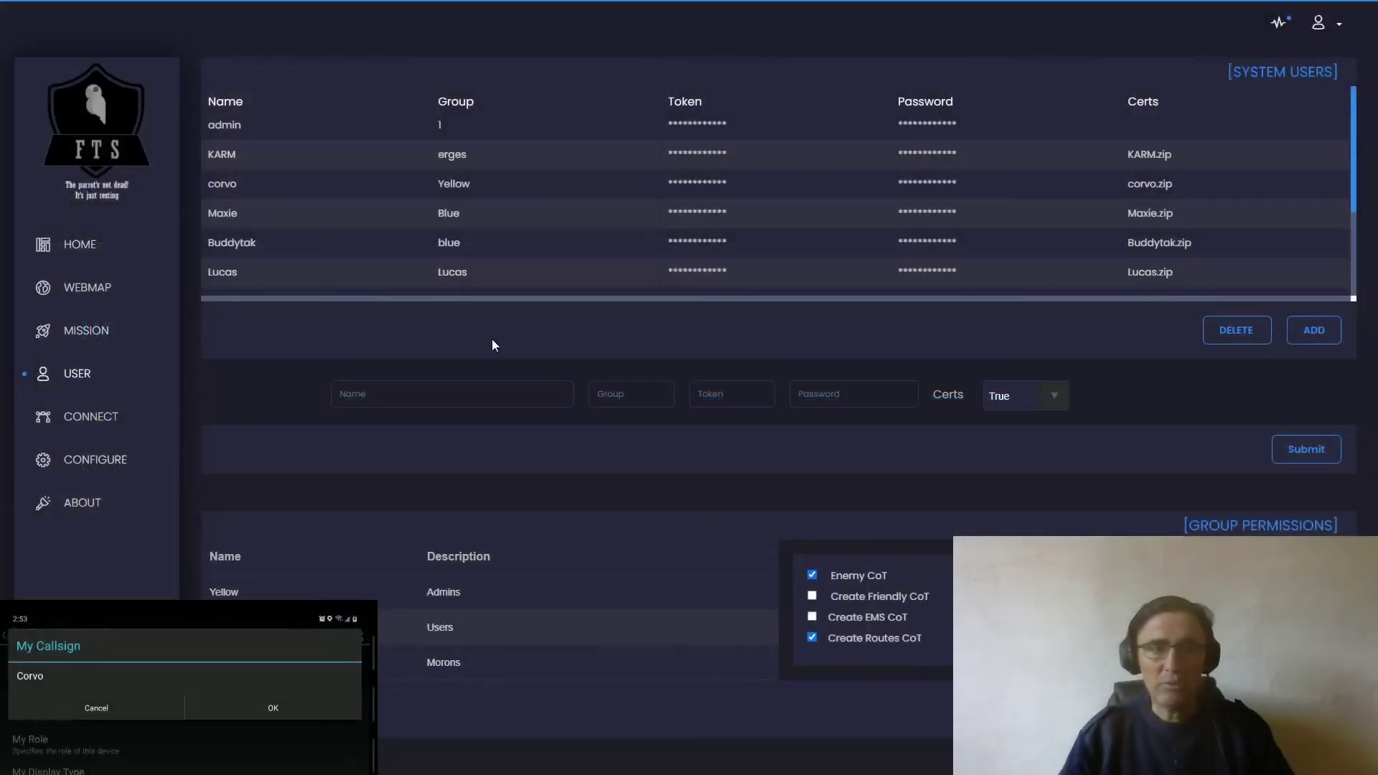
scroll(387, 188, down, 1)
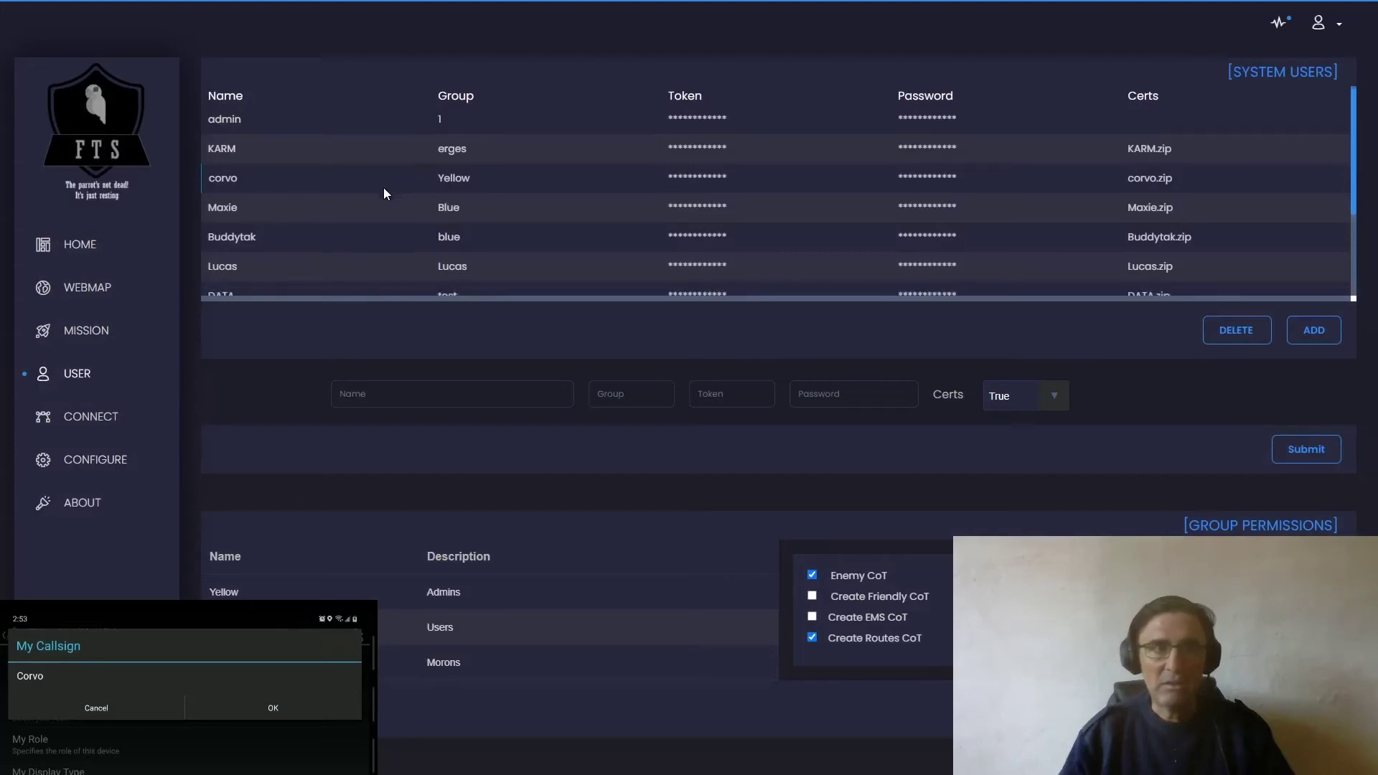
scroll(383, 190, up, 1)
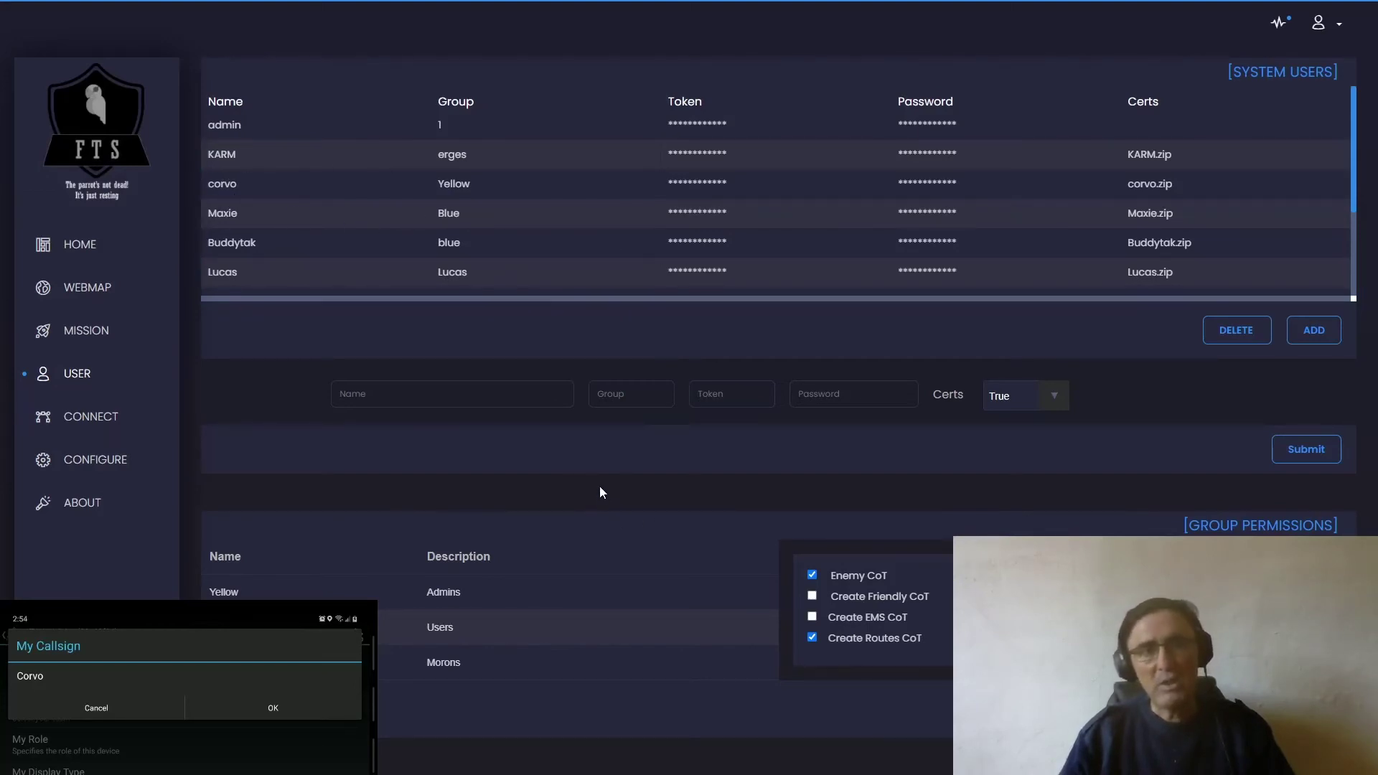
- Open the add-user form and enter the name foe
click(422, 397)
click(1323, 333)
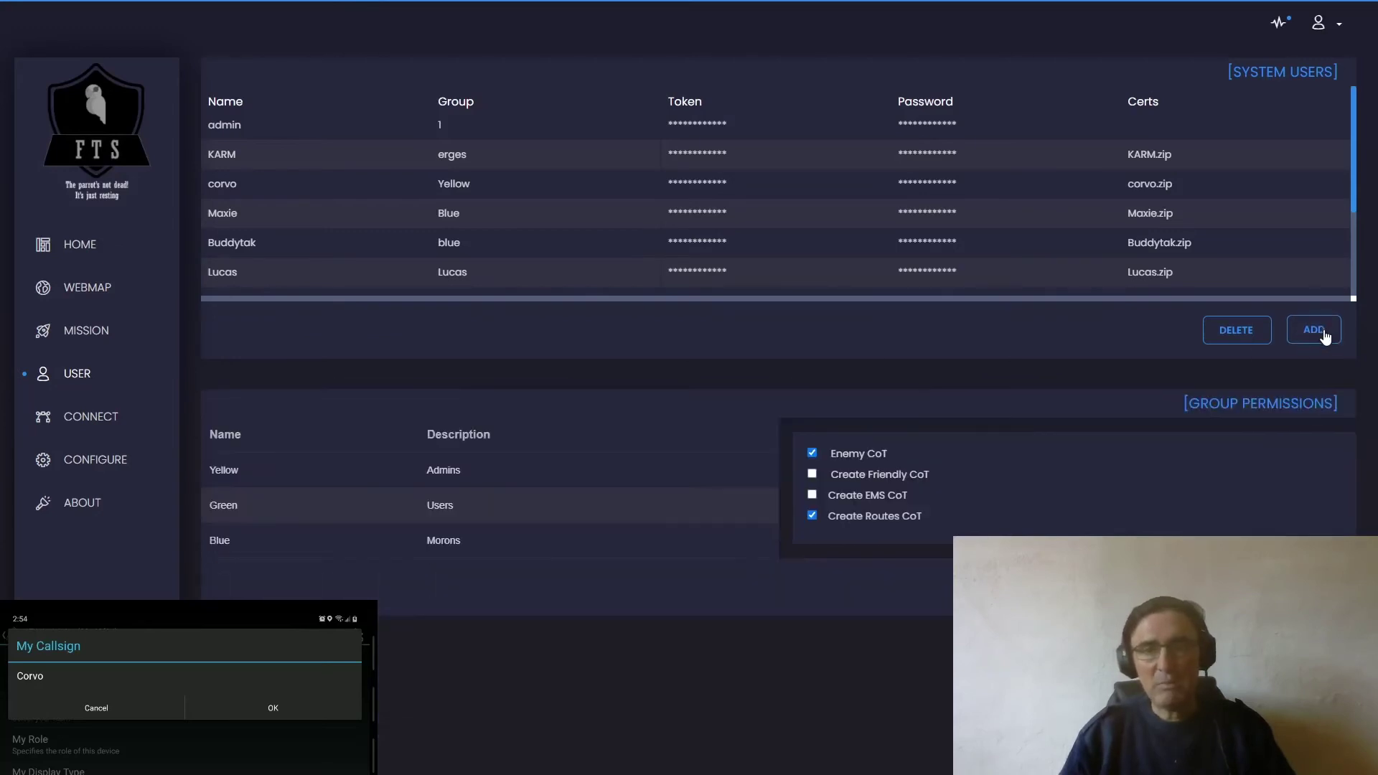
click(1325, 336)
click(457, 390)
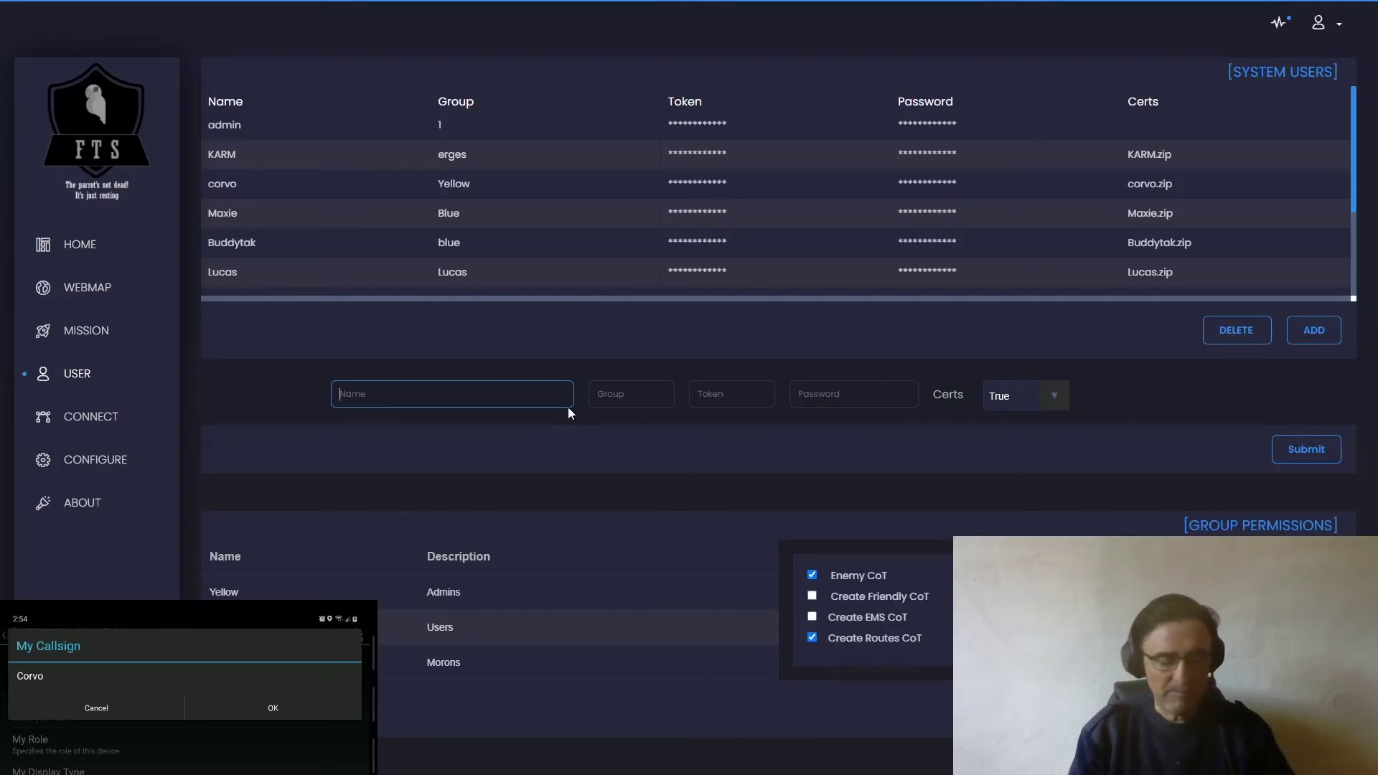
text(foe)
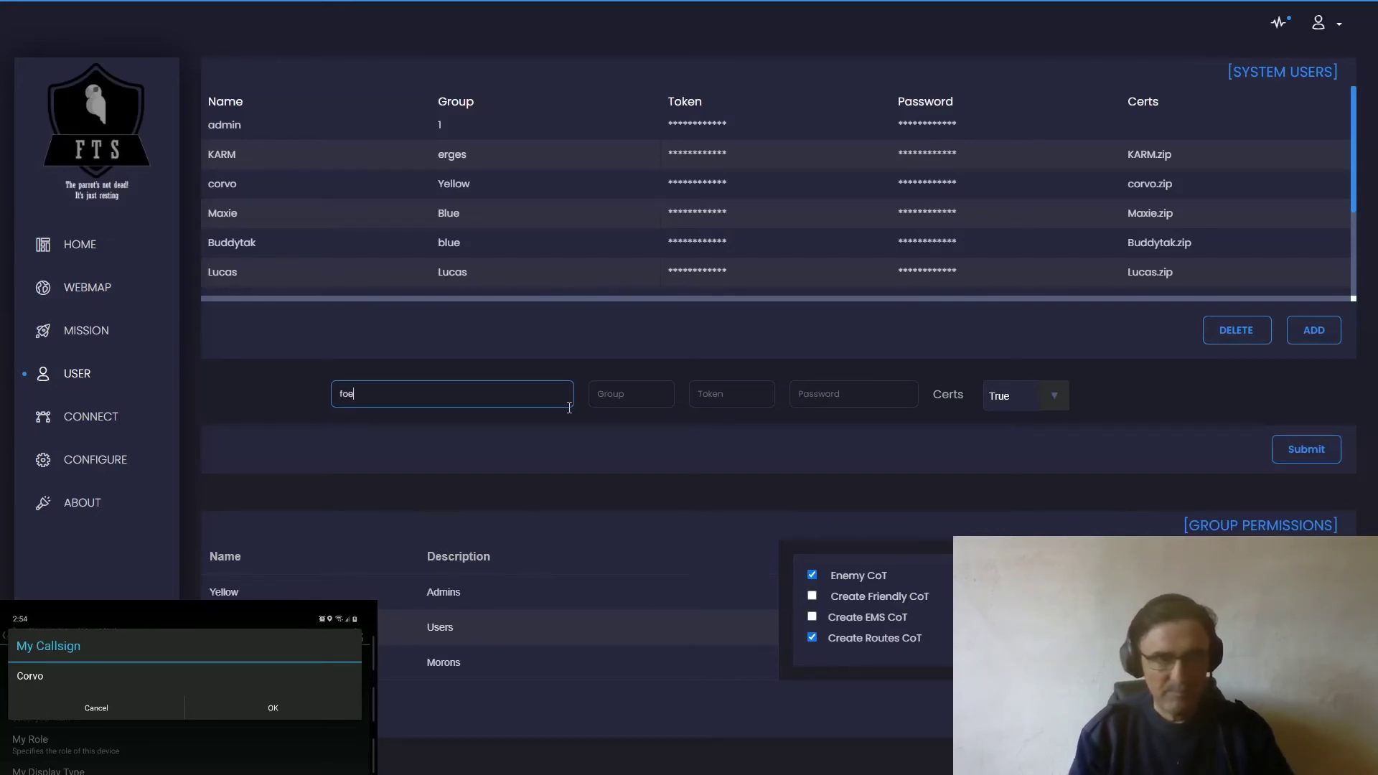
key(Tab)
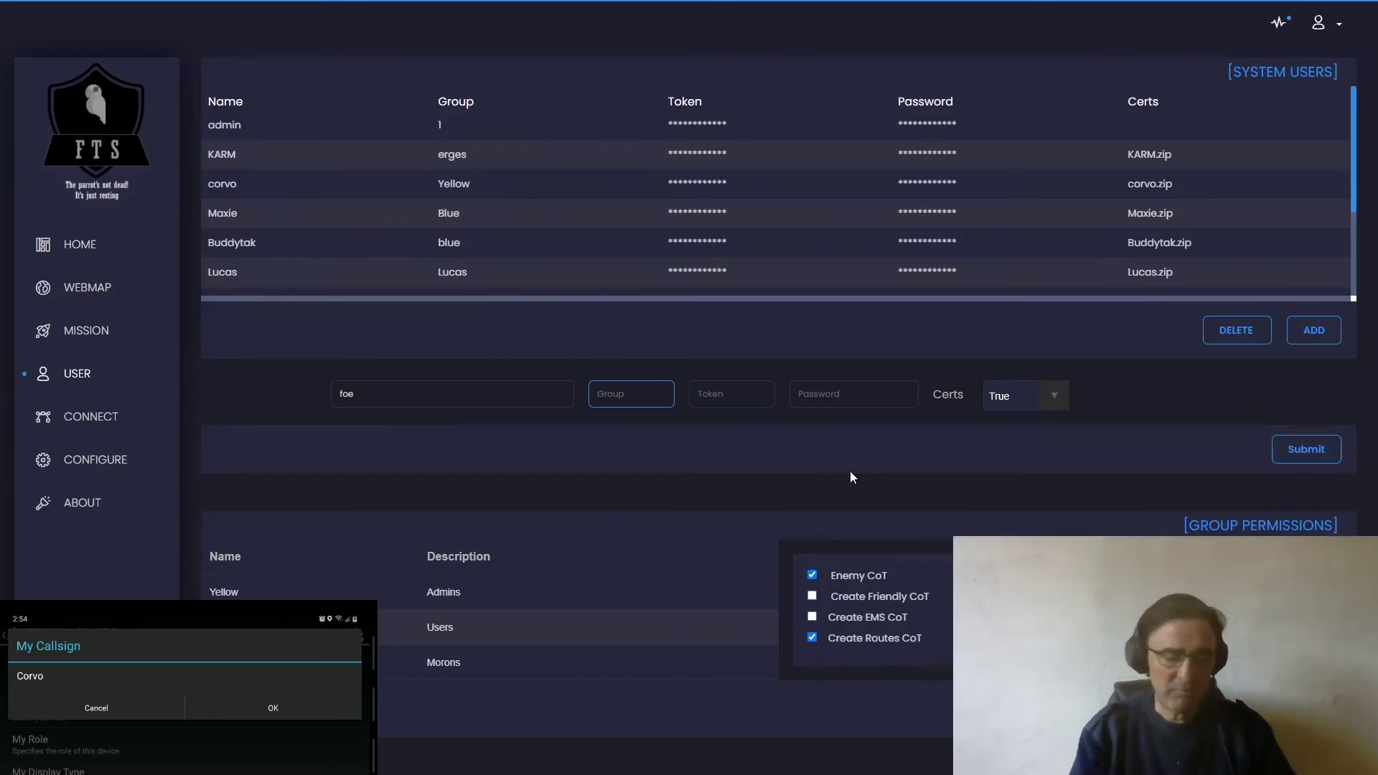
- Enter group Yellow, then select and copy the name foe
text(Yellow)
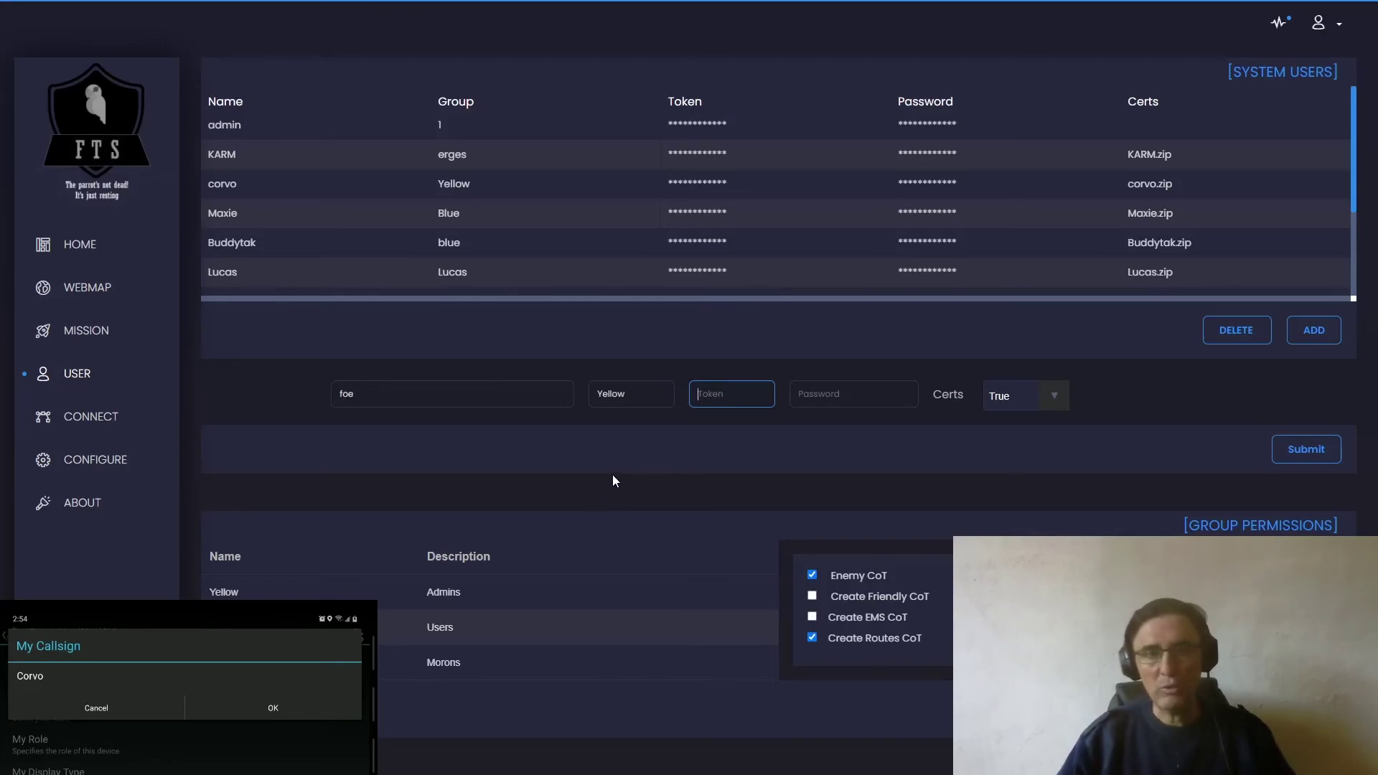
click(1016, 404)
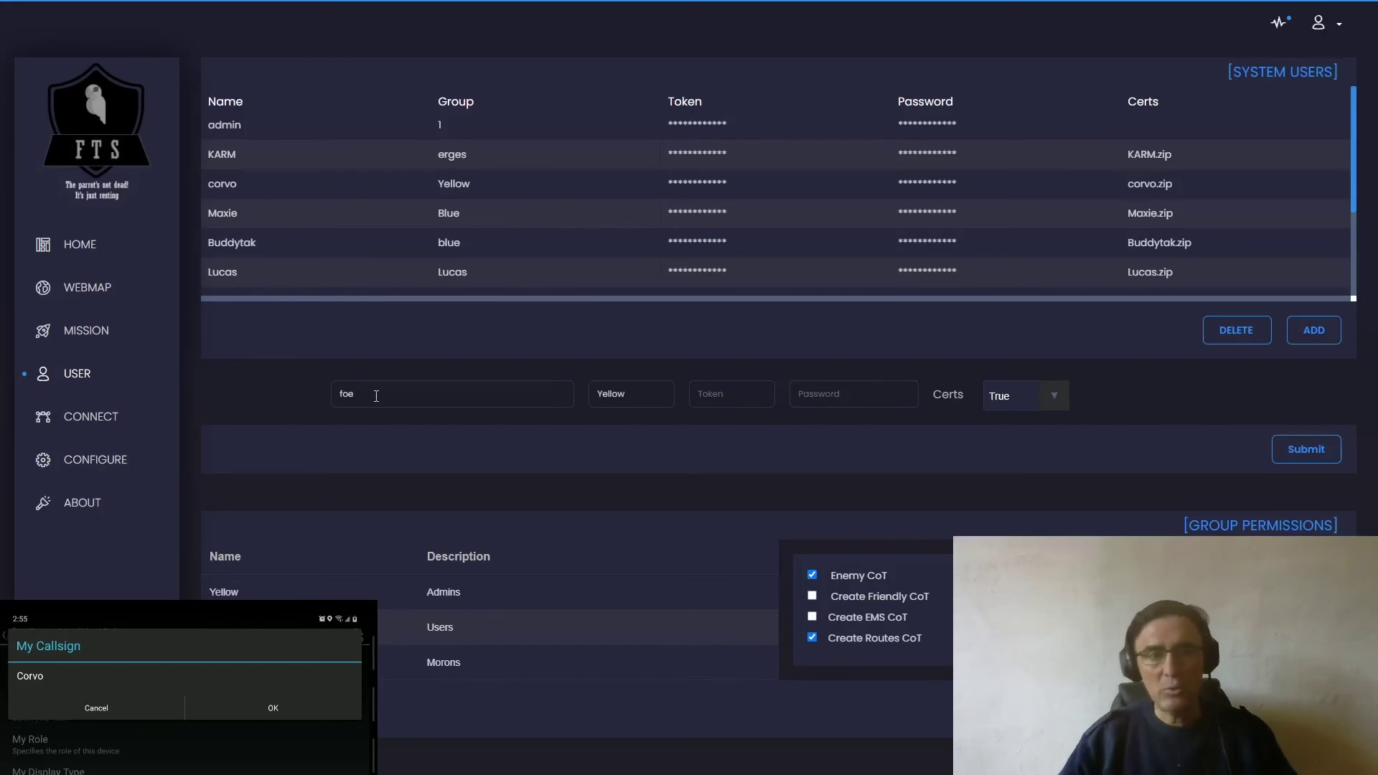
drag(376, 396, 325, 398)
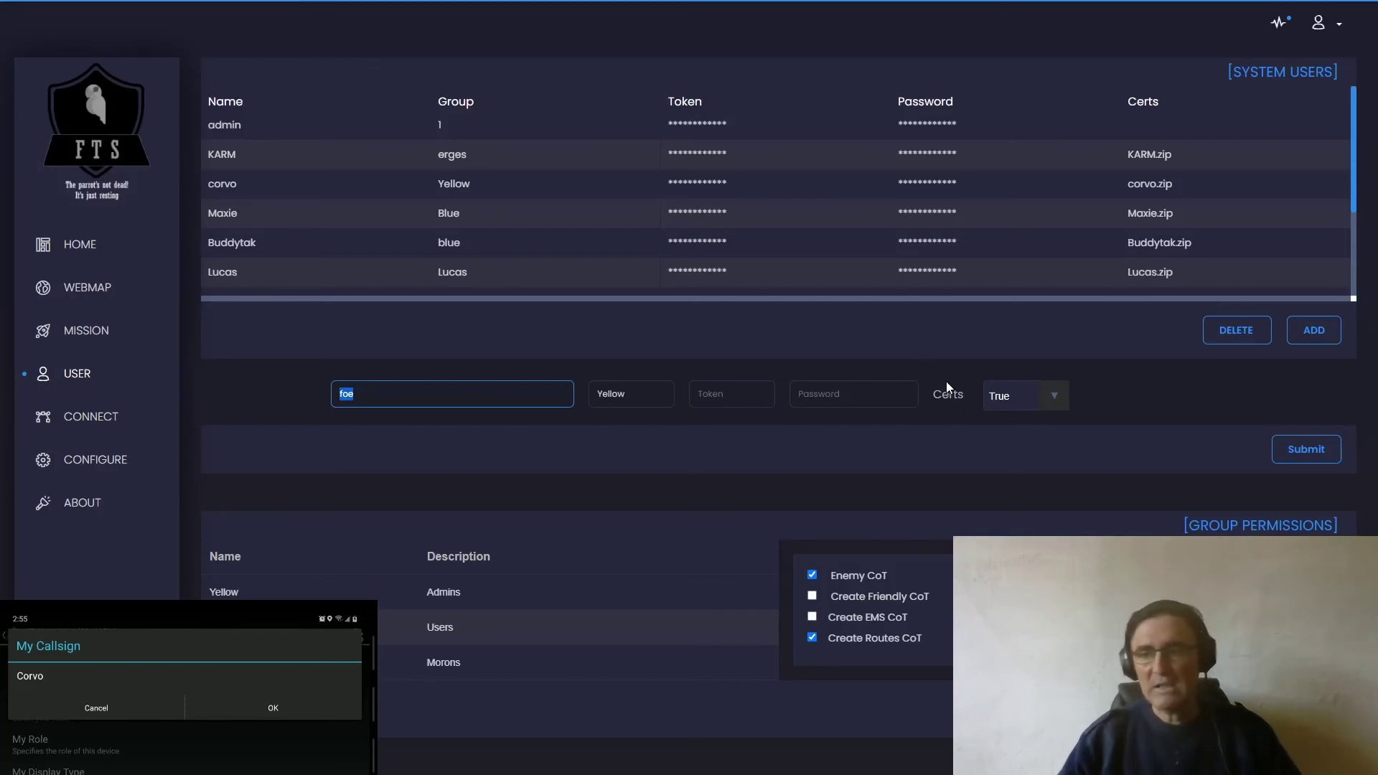
key(alt+Tab)
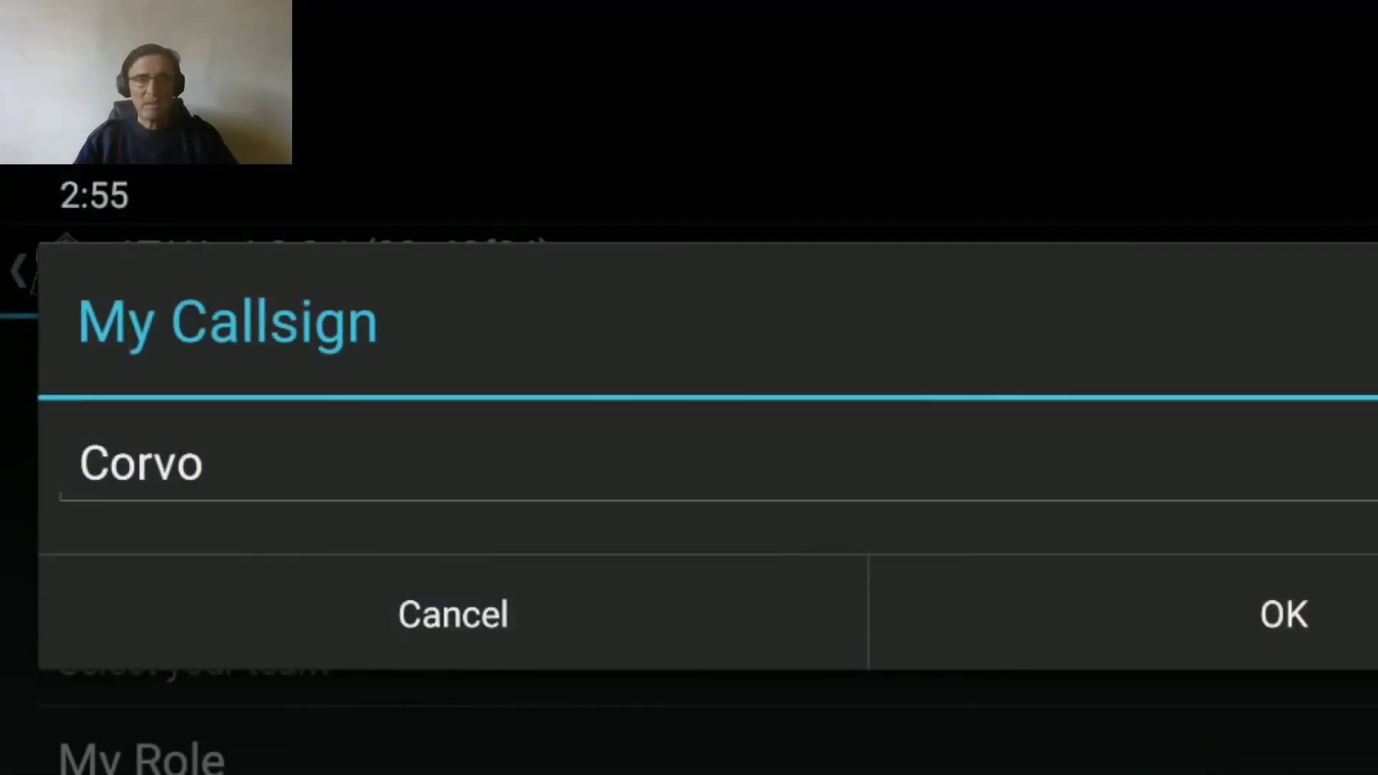
- Replace the callsign Corvo with Foe and confirm with OK
click(295, 471)
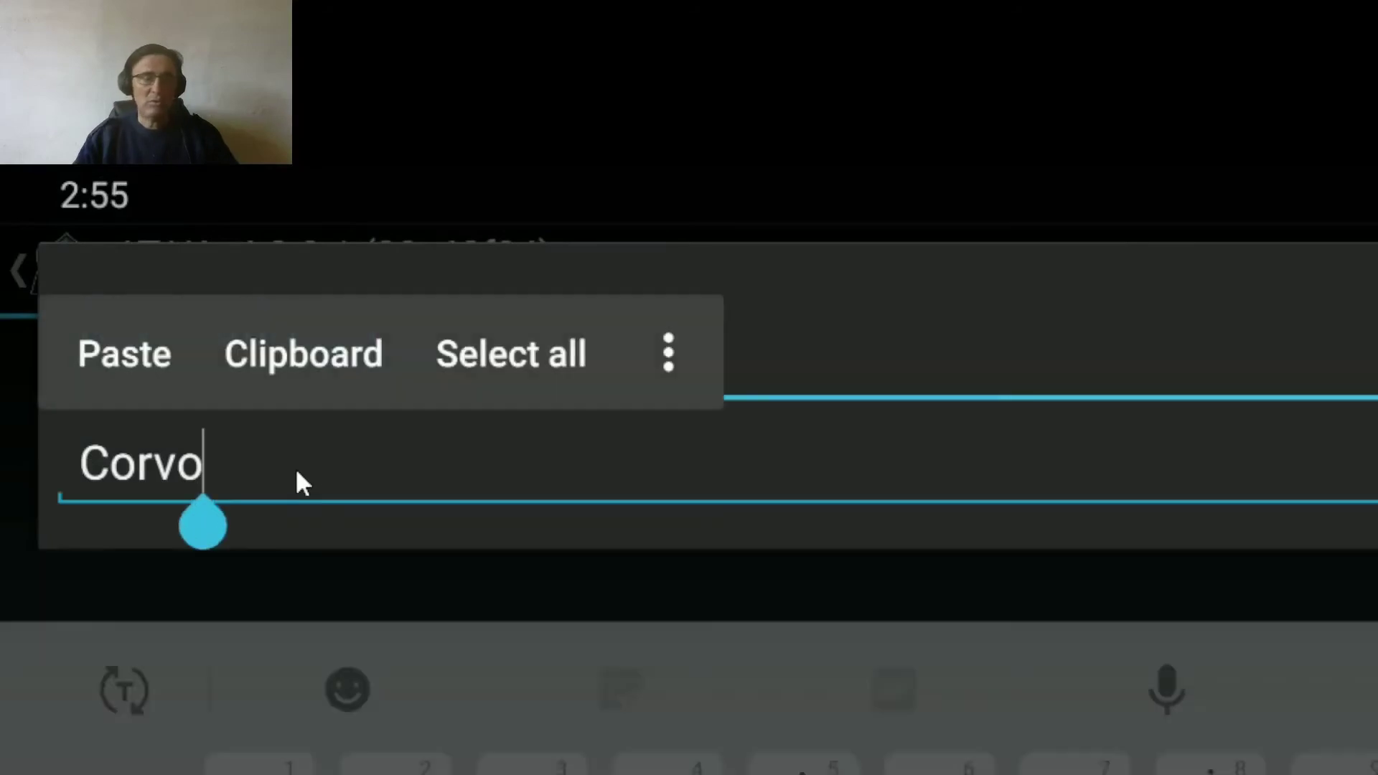
key(BackSpace)
key(BackSpace)
key(BackSpace)
key(BackSpace)
key(BackSpace)
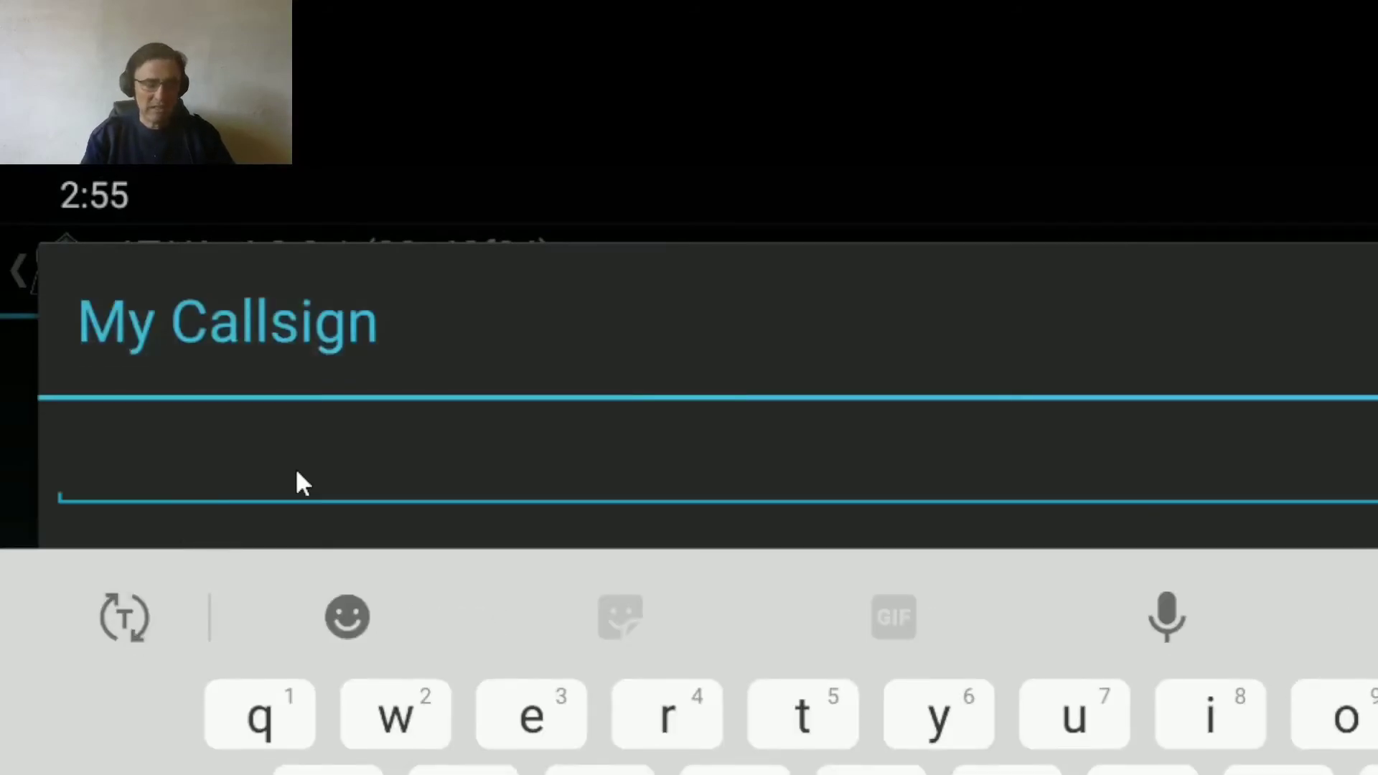
text(Foe)
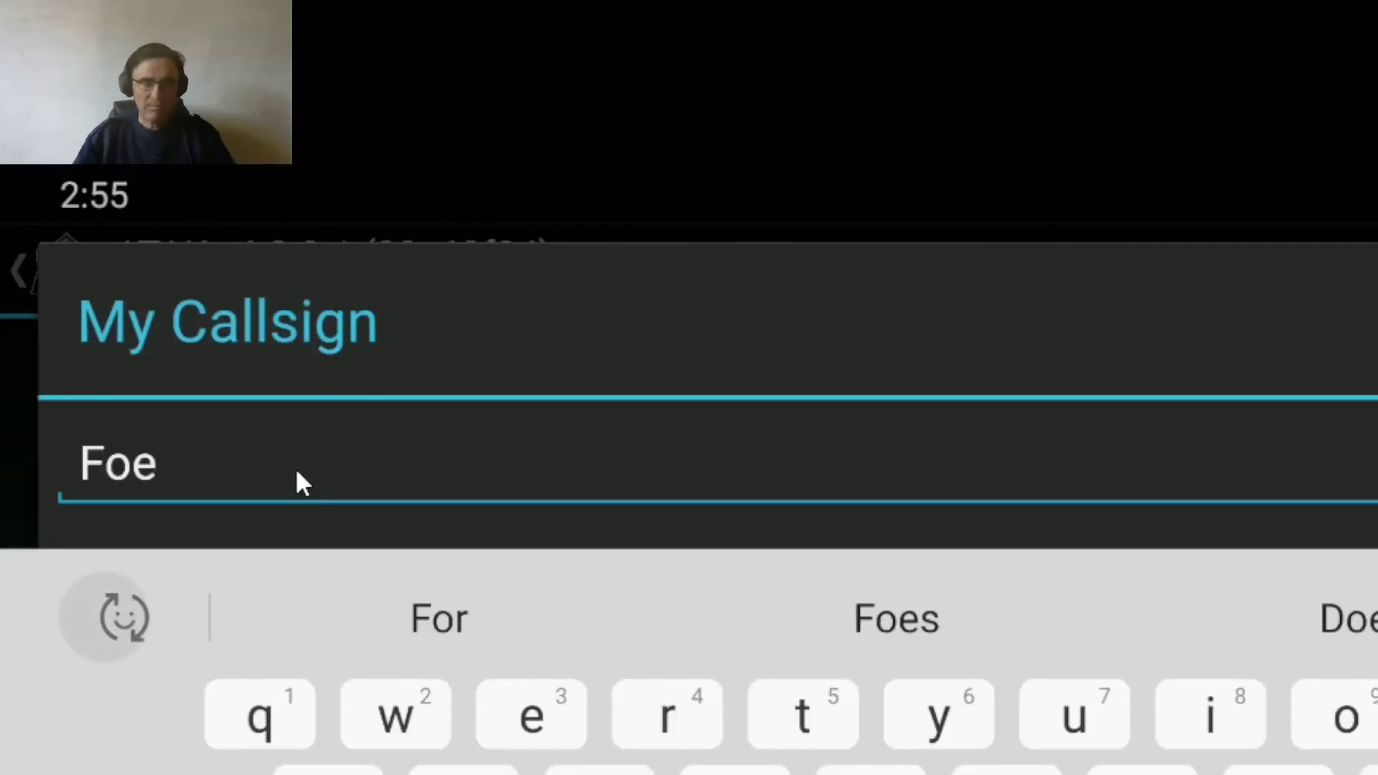
key(Escape)
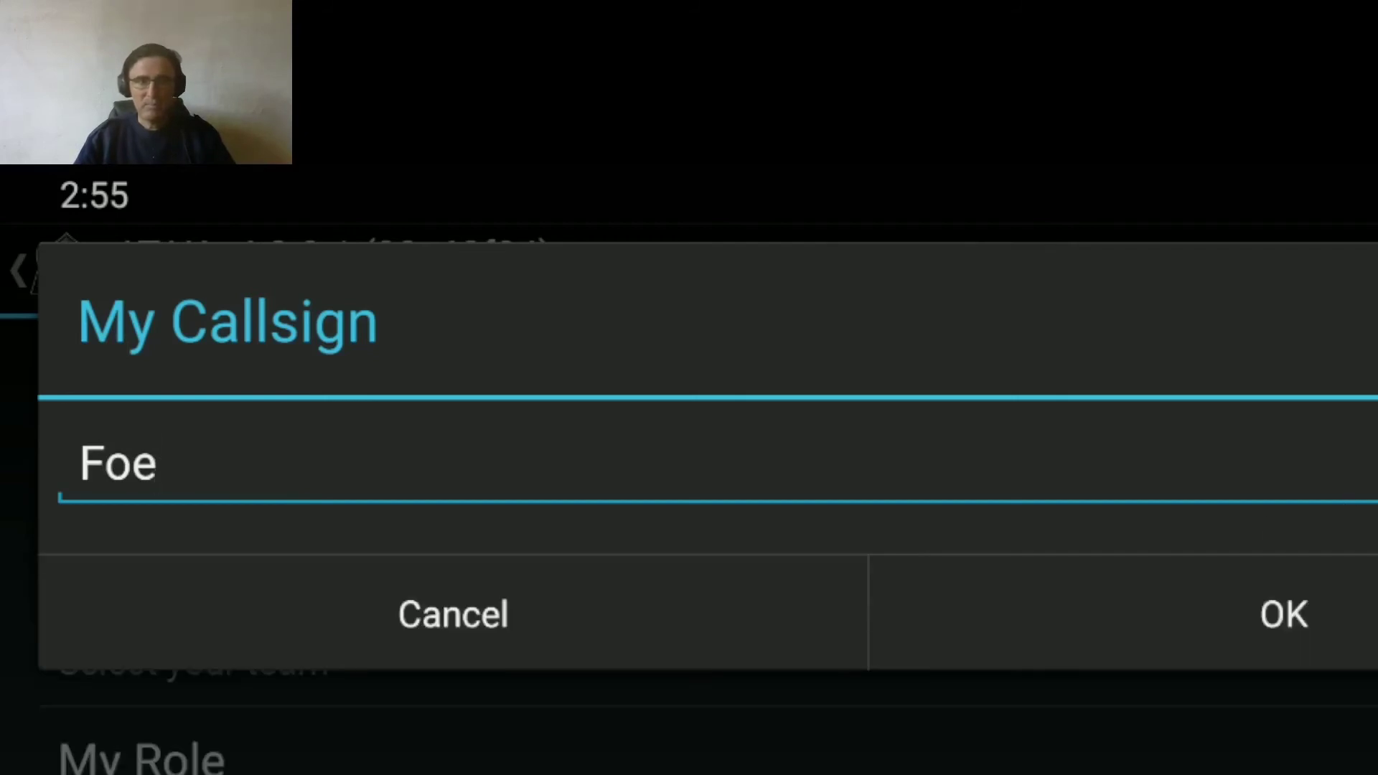
click(1253, 640)
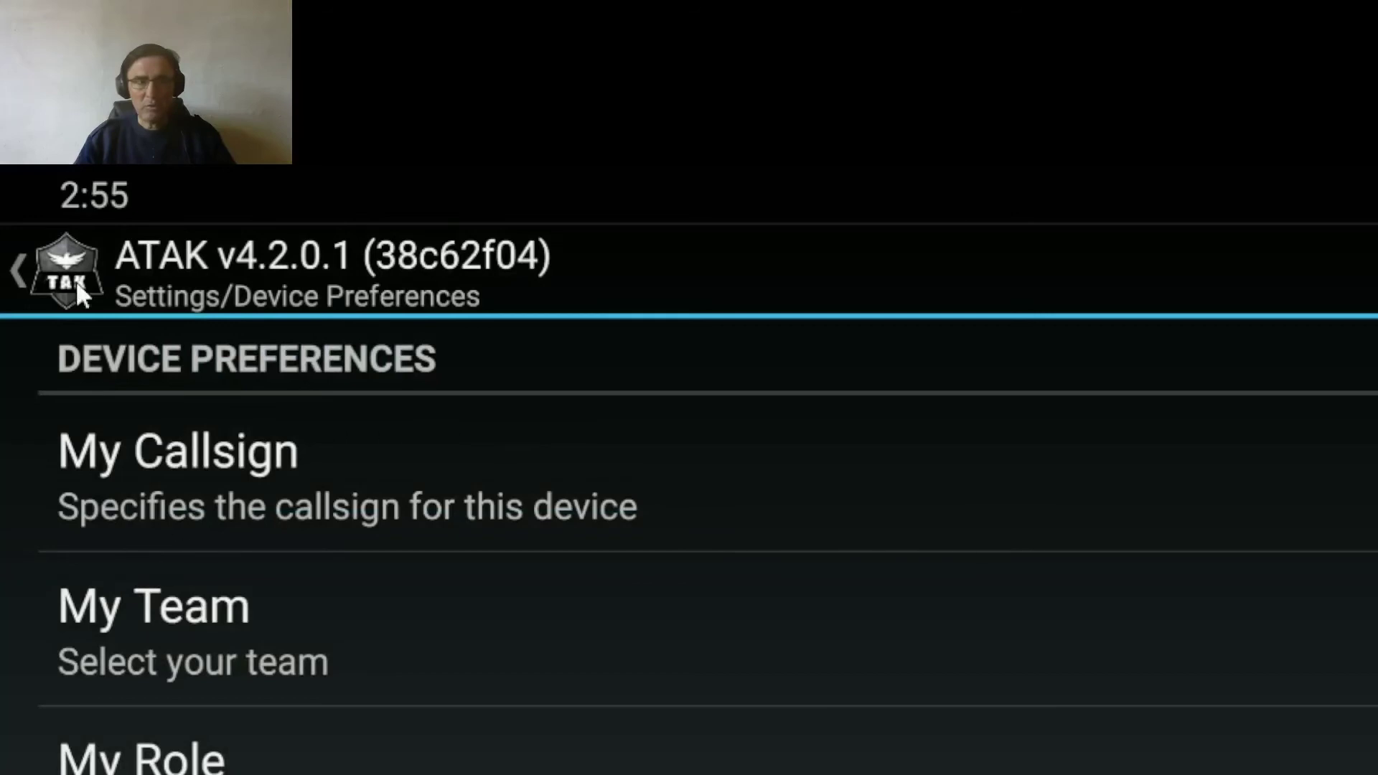
- In Manage Server Connections, delete the FreeTAKServer_204.48.30.216 entry, keeping Helio Server and Pub
click(26, 269)
click(474, 761)
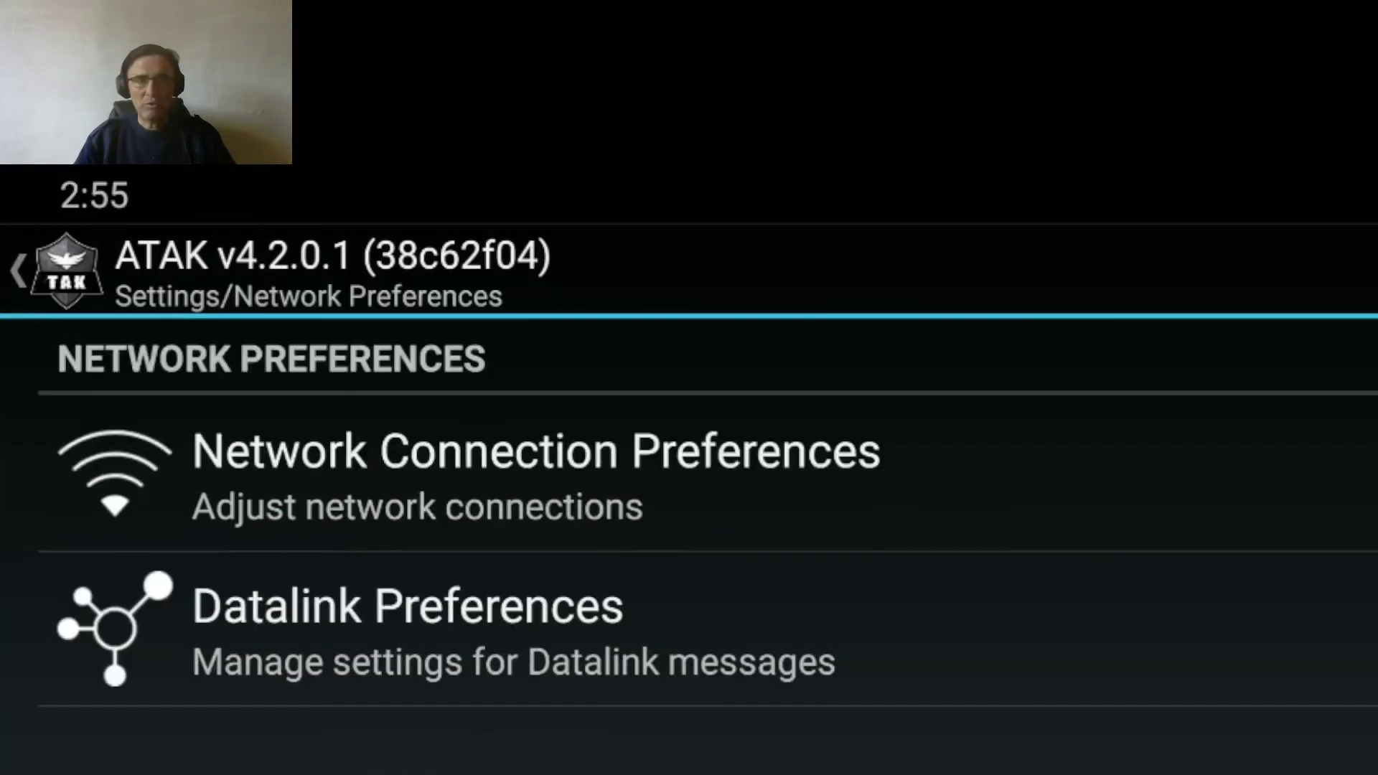
click(605, 541)
click(499, 636)
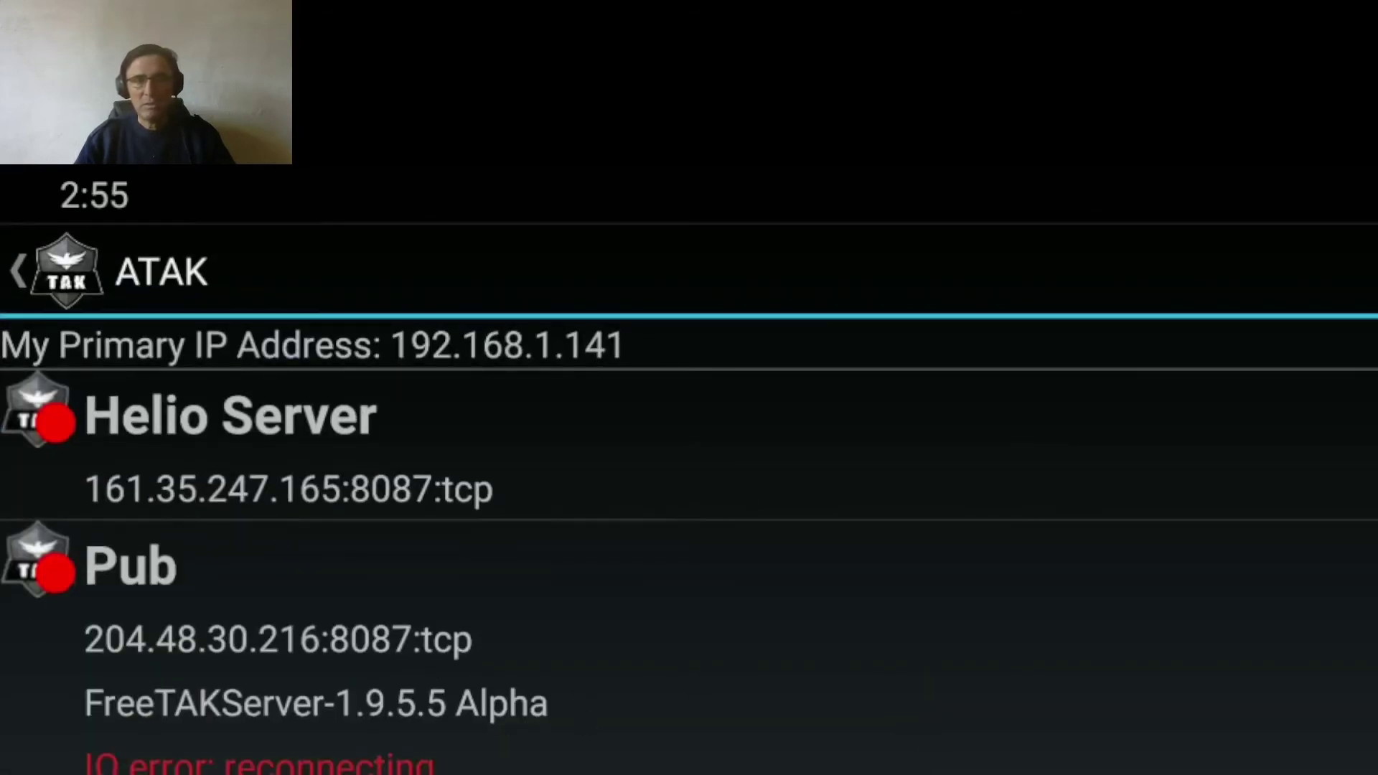
click(1367, 638)
click(1112, 763)
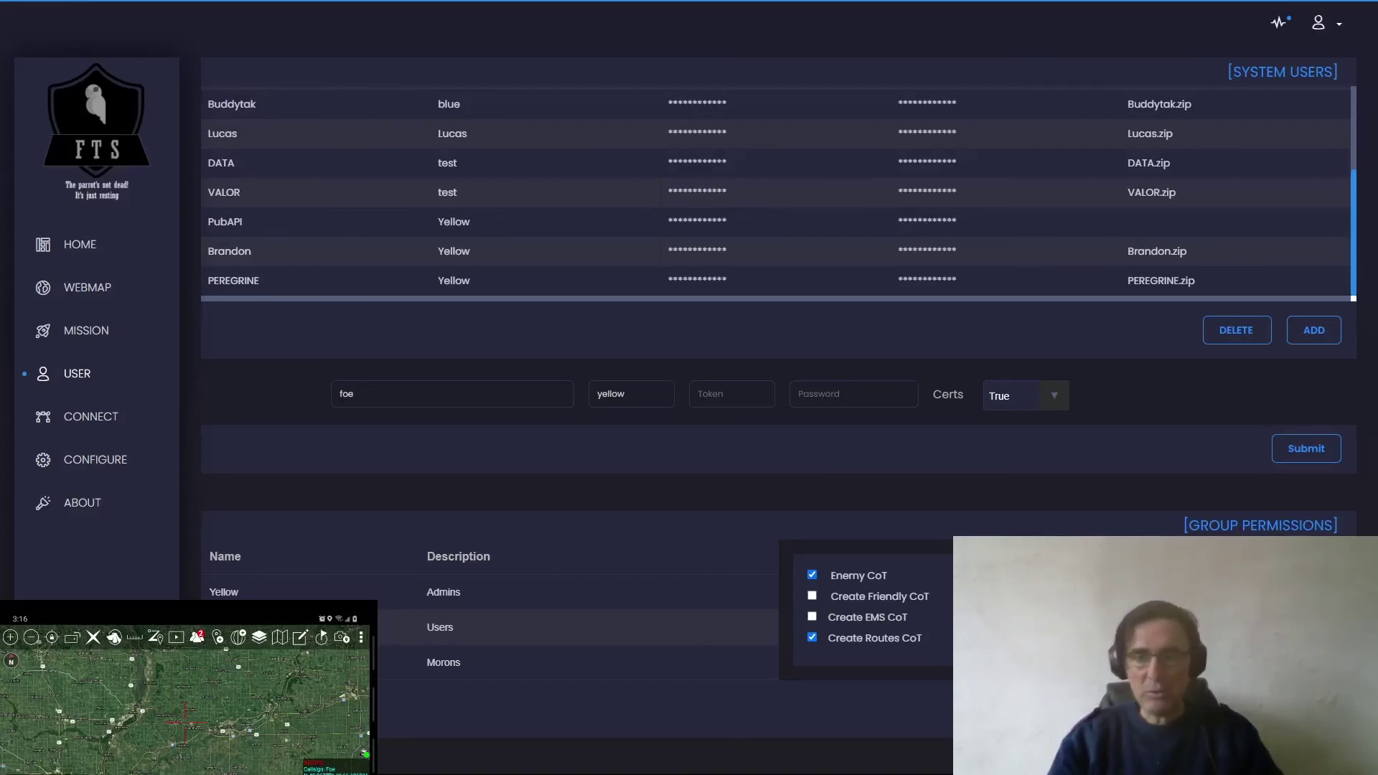
- Submit user foe in group yellow with the required token and password, then scroll to foe
click(1306, 448)
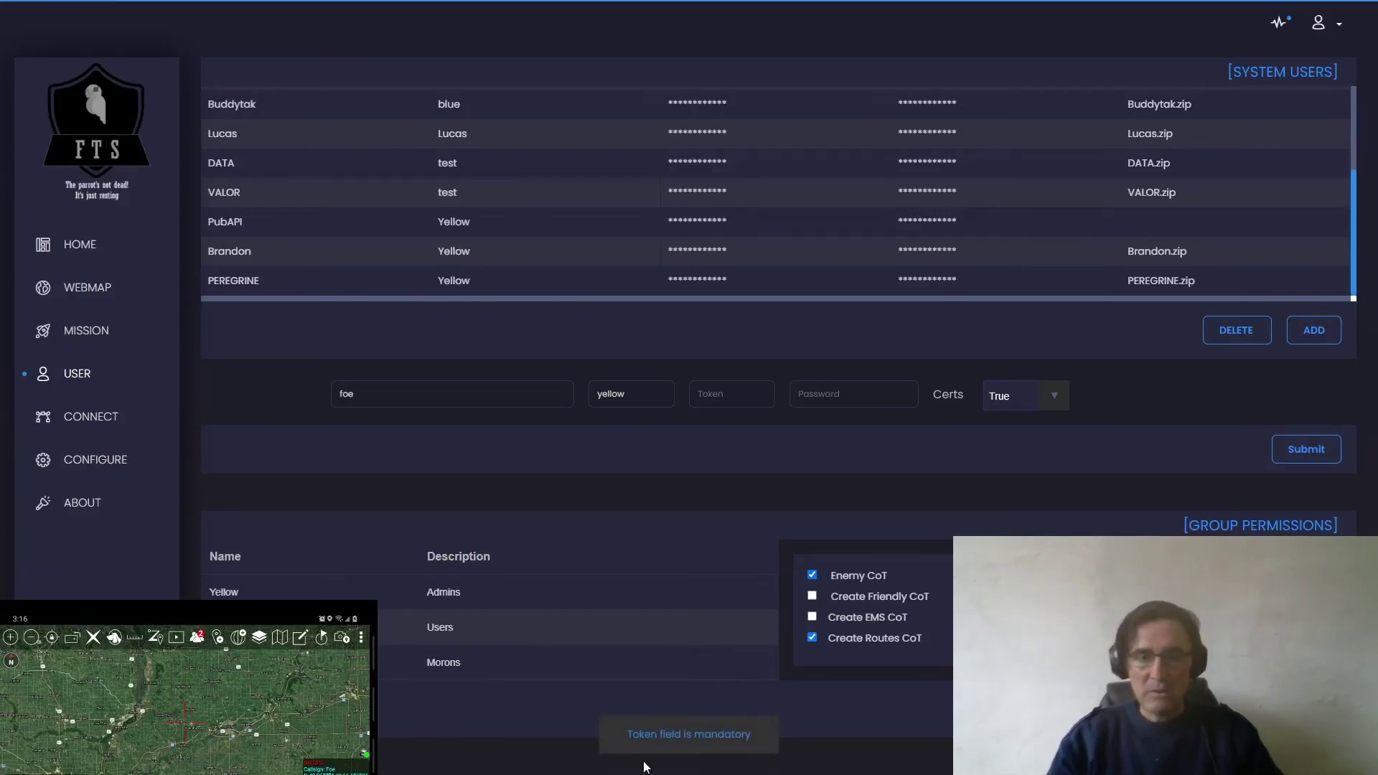
click(721, 390)
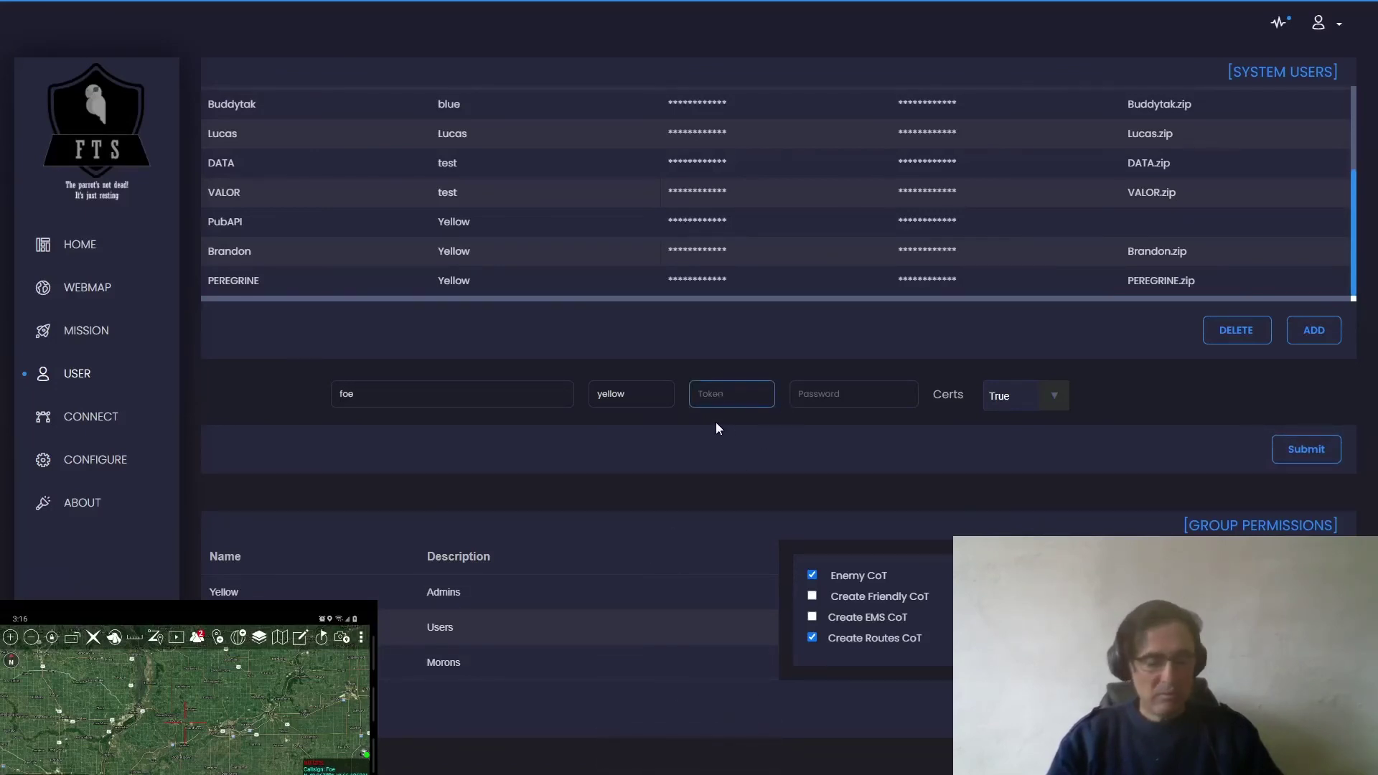
text(123)
click(844, 393)
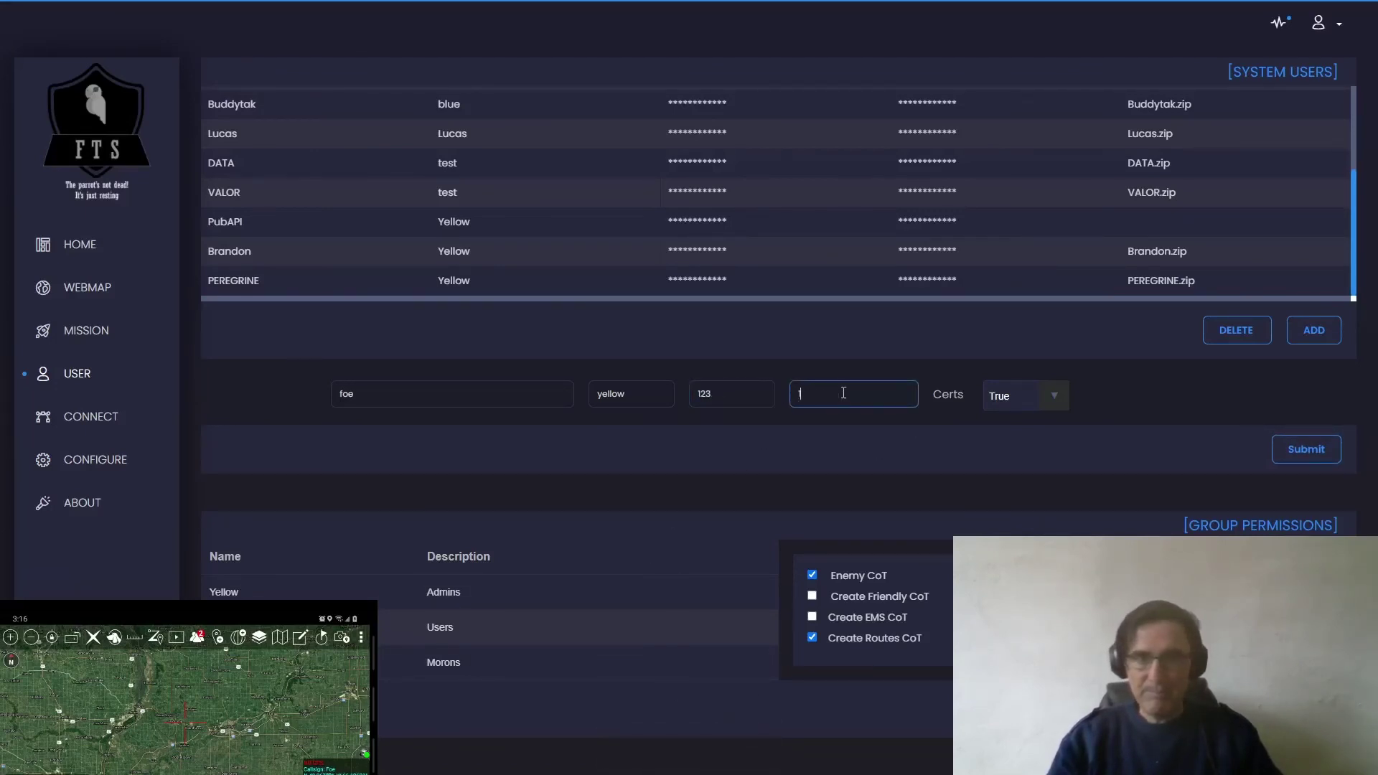
text(123)
click(1317, 451)
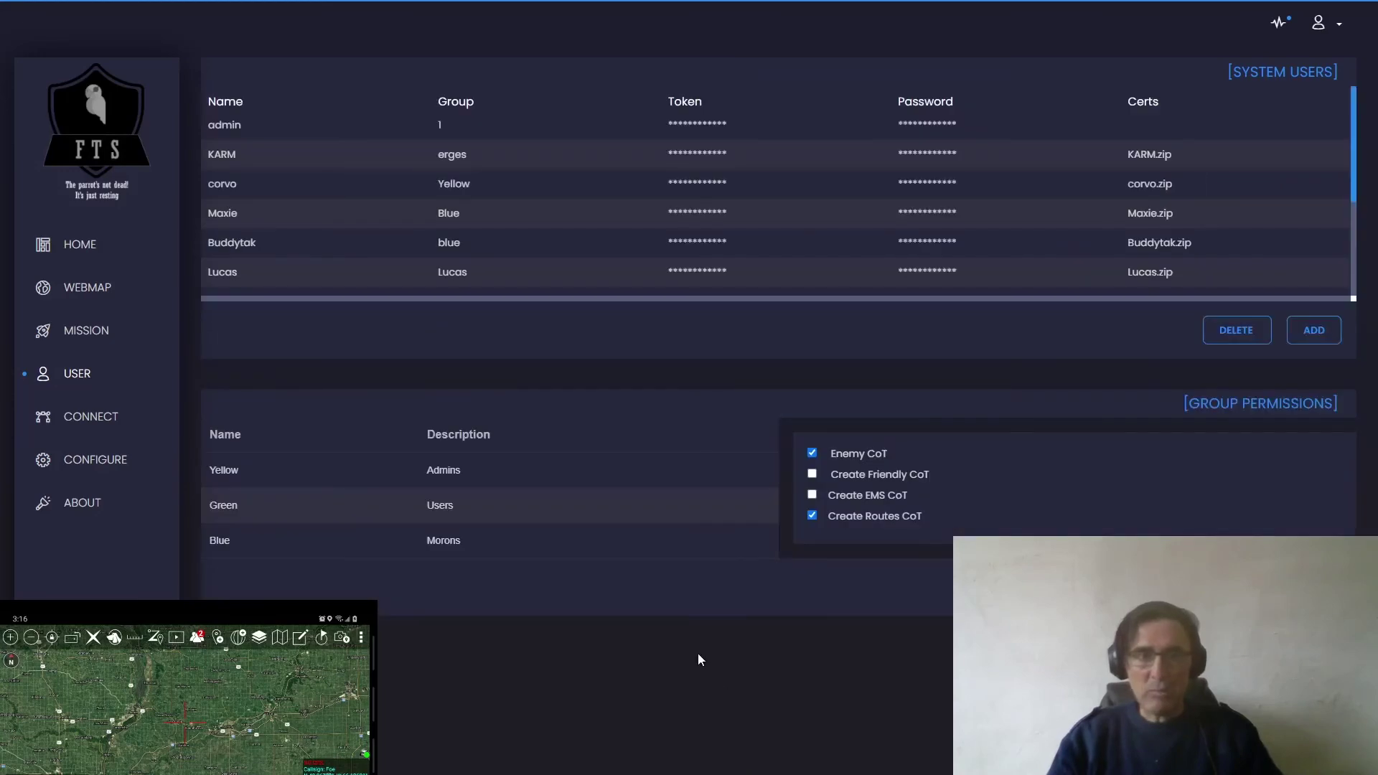
scroll(588, 168, down, 5)
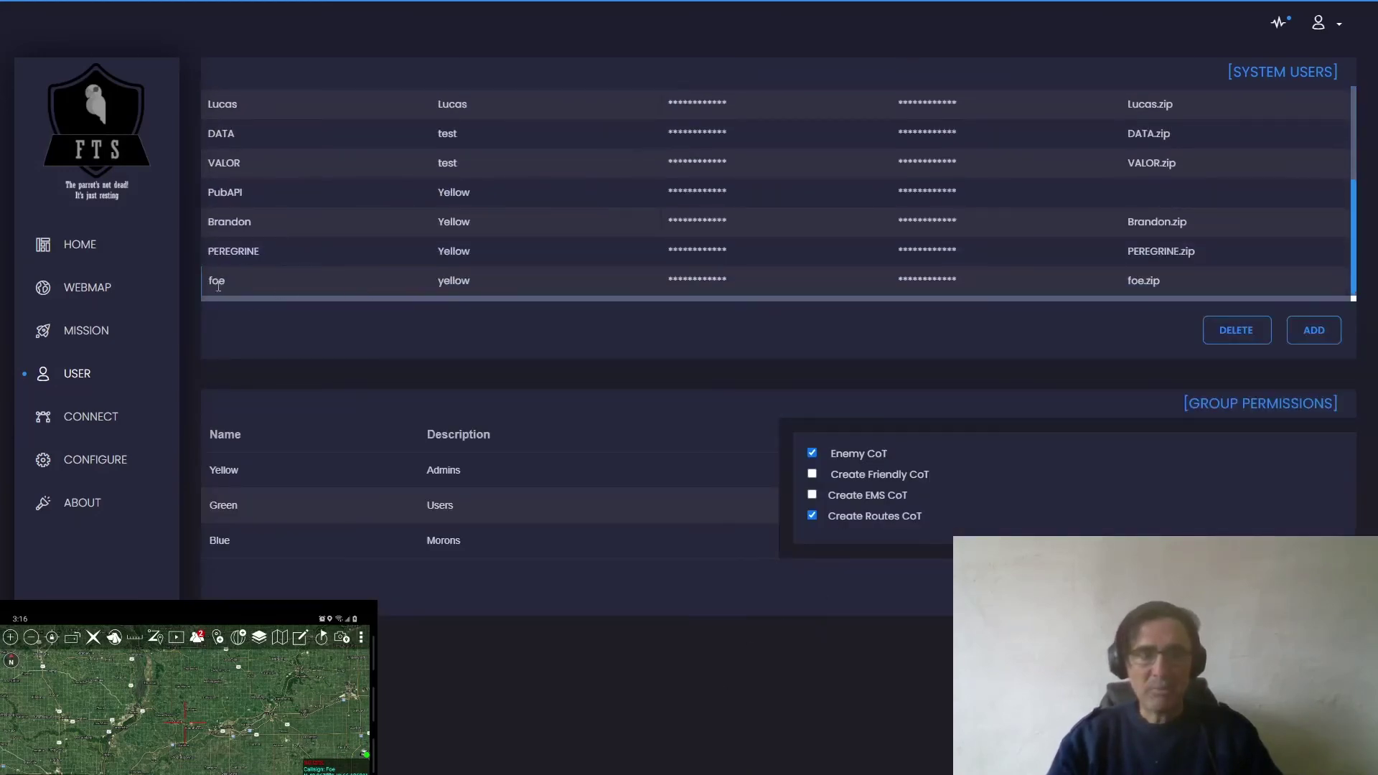
- Go to the MISSION page and scroll the Data Package table to its last entries
click(85, 335)
scroll(574, 186, down, 15)
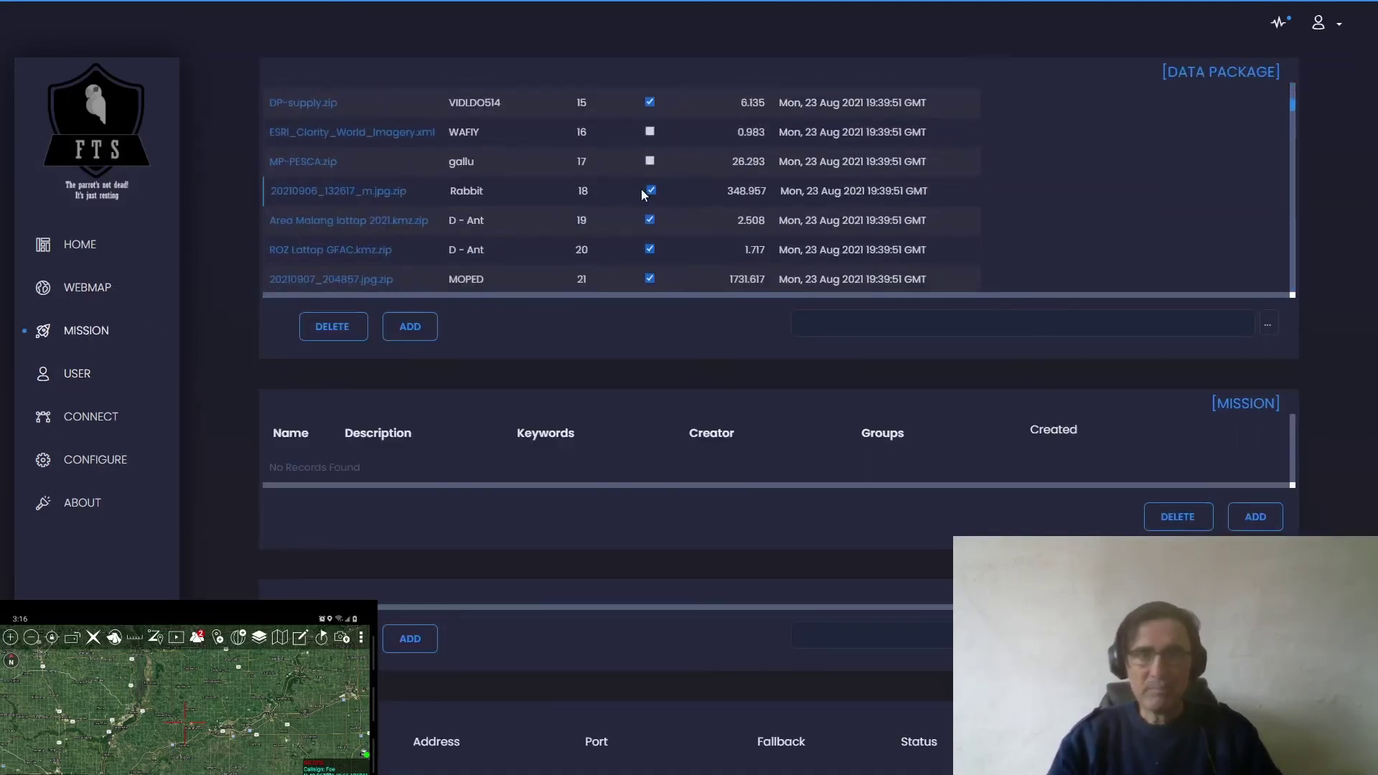
drag(1291, 141, 1281, 287)
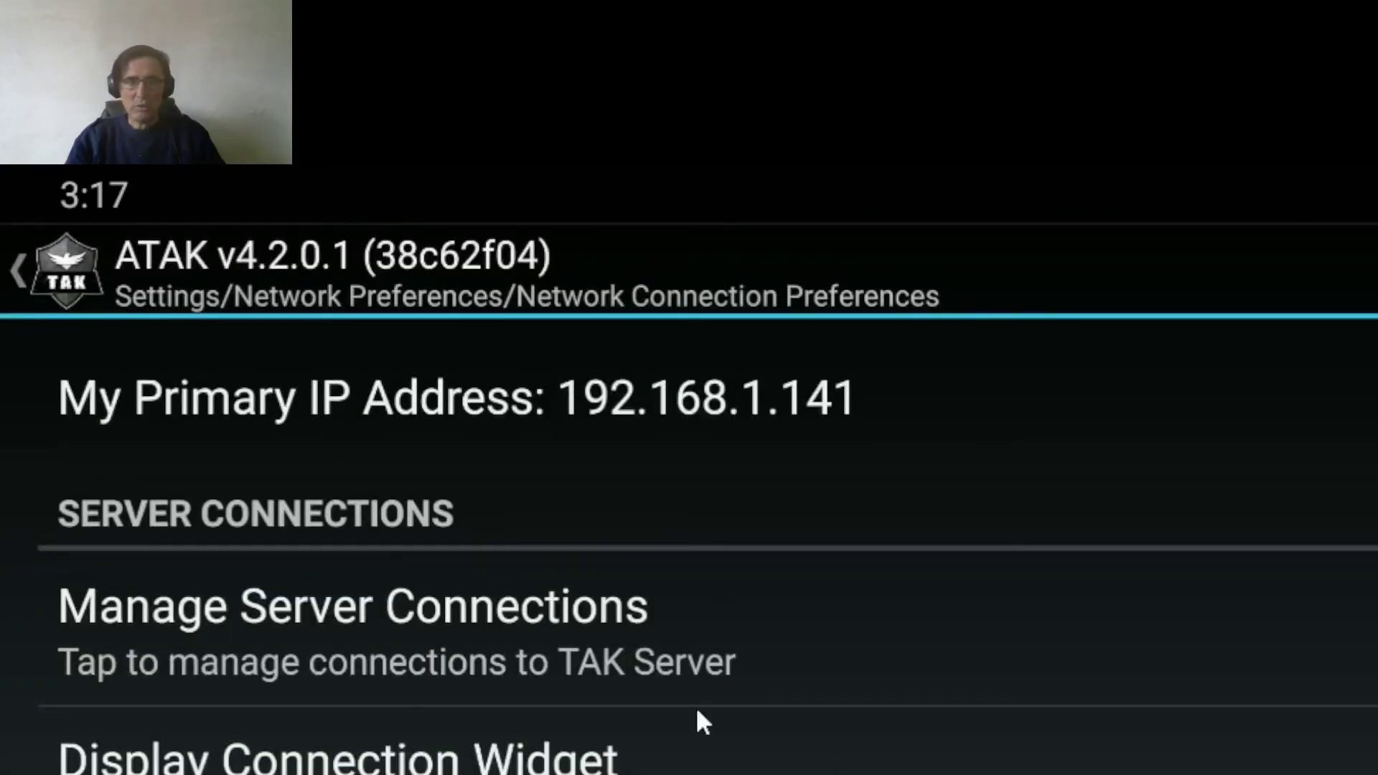
- View the server list to confirm Pub is connected, then back out to the map
click(531, 654)
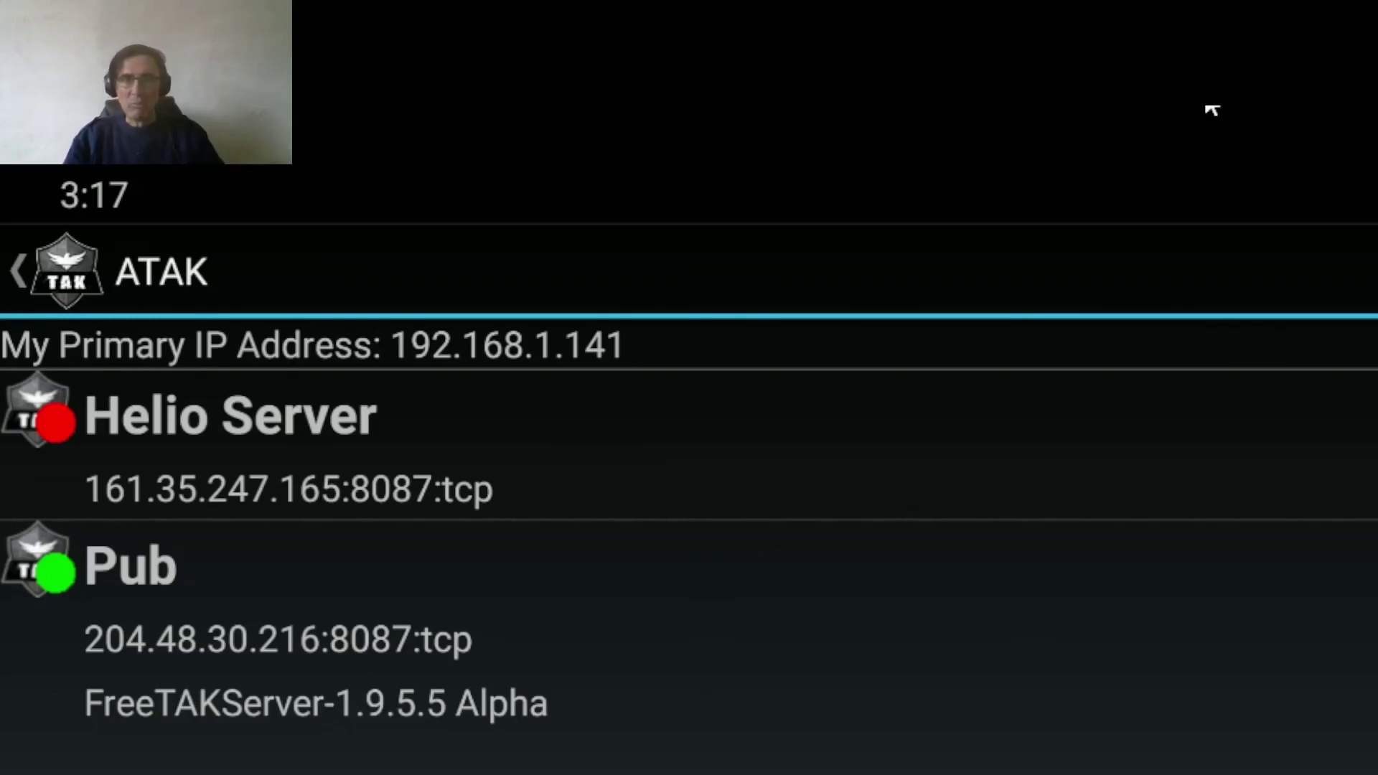
click(22, 277)
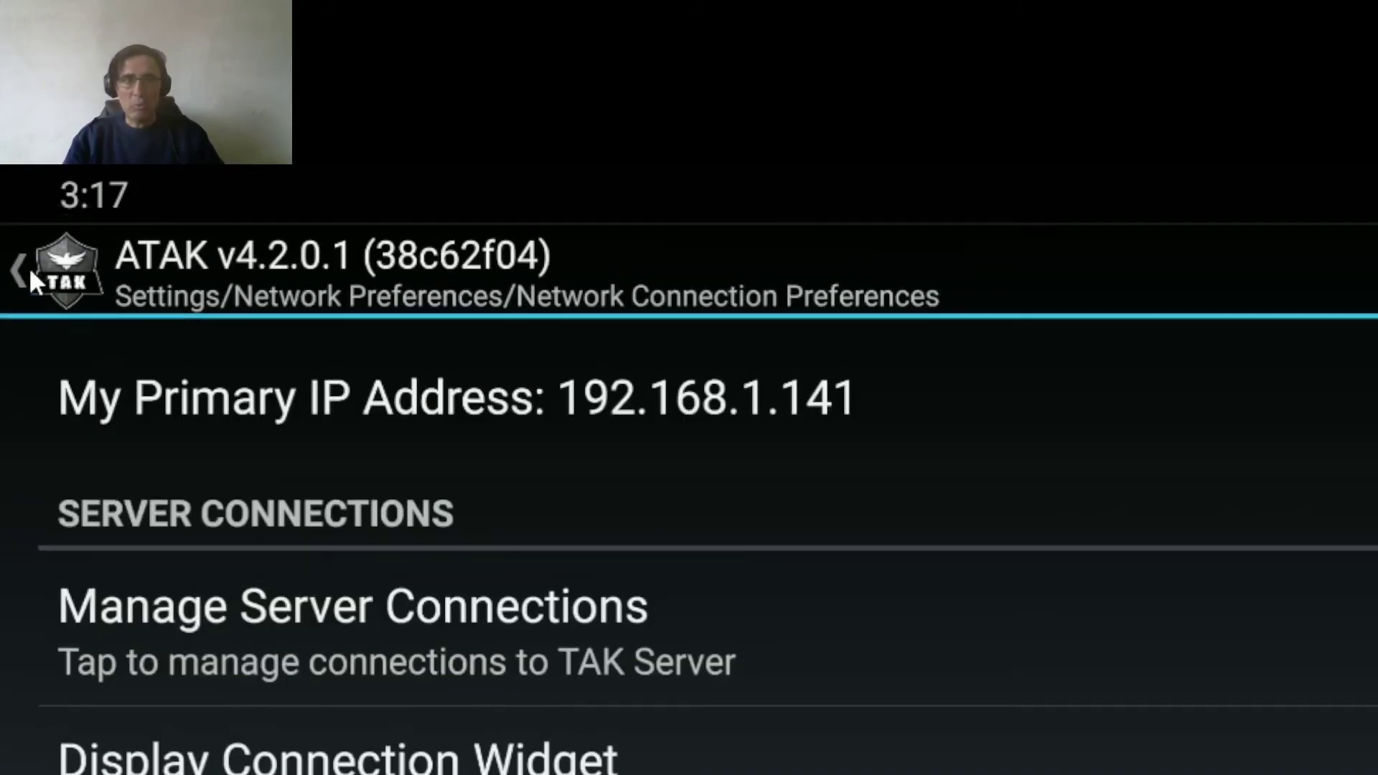
click(37, 270)
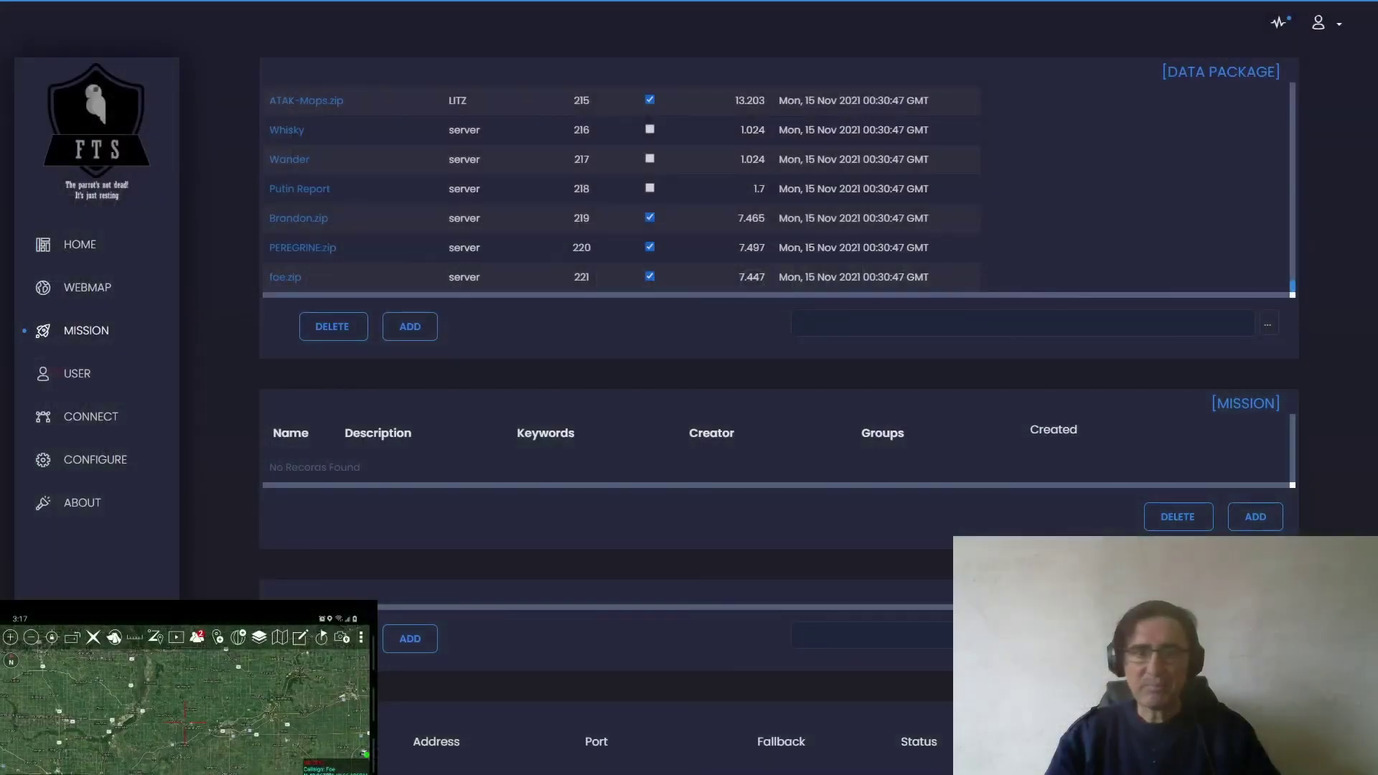
- Clear the privacy checkbox on the foe.zip row of the Data Package table
double_click(398, 252)
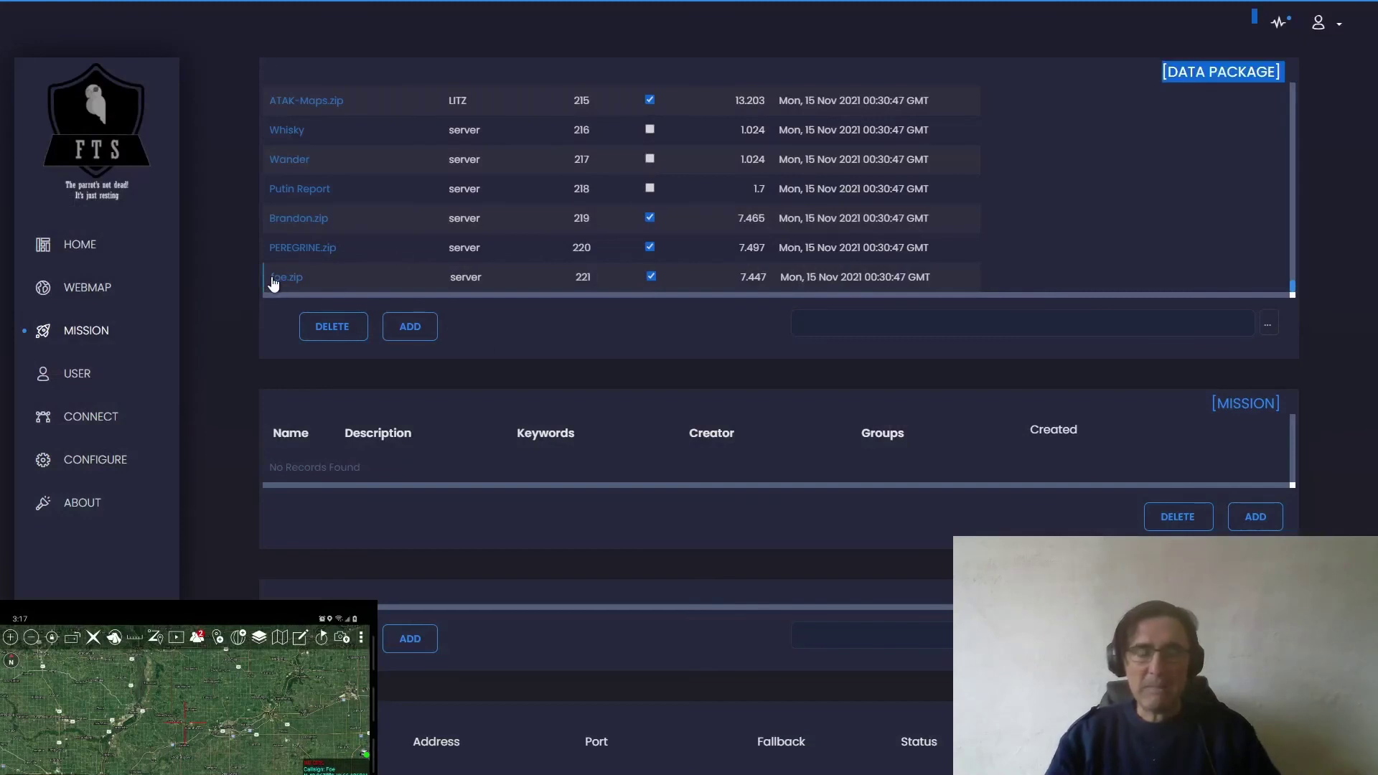
click(652, 277)
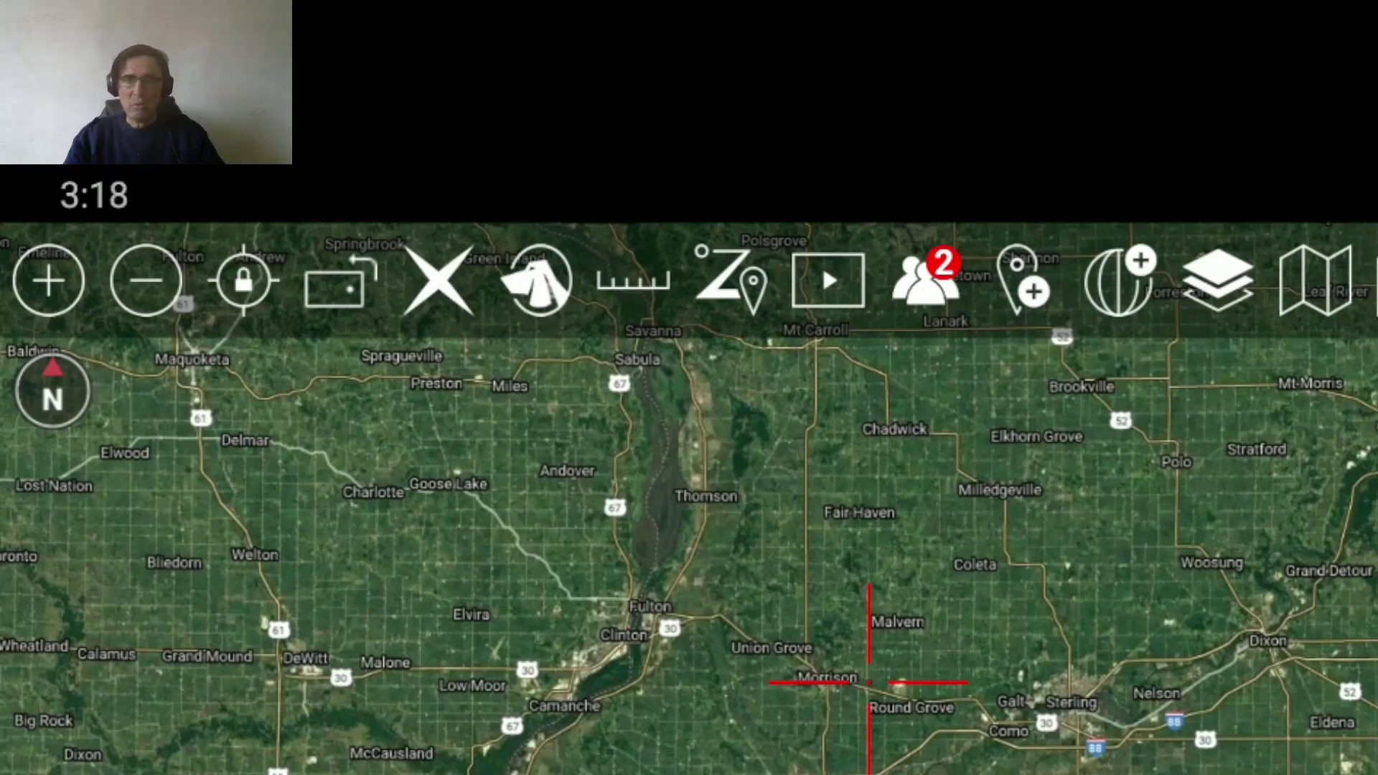
- Open the Data Package panel from the tools menu and list the Pub server's packages
click(1377, 280)
scroll(1211, 552, down, 4)
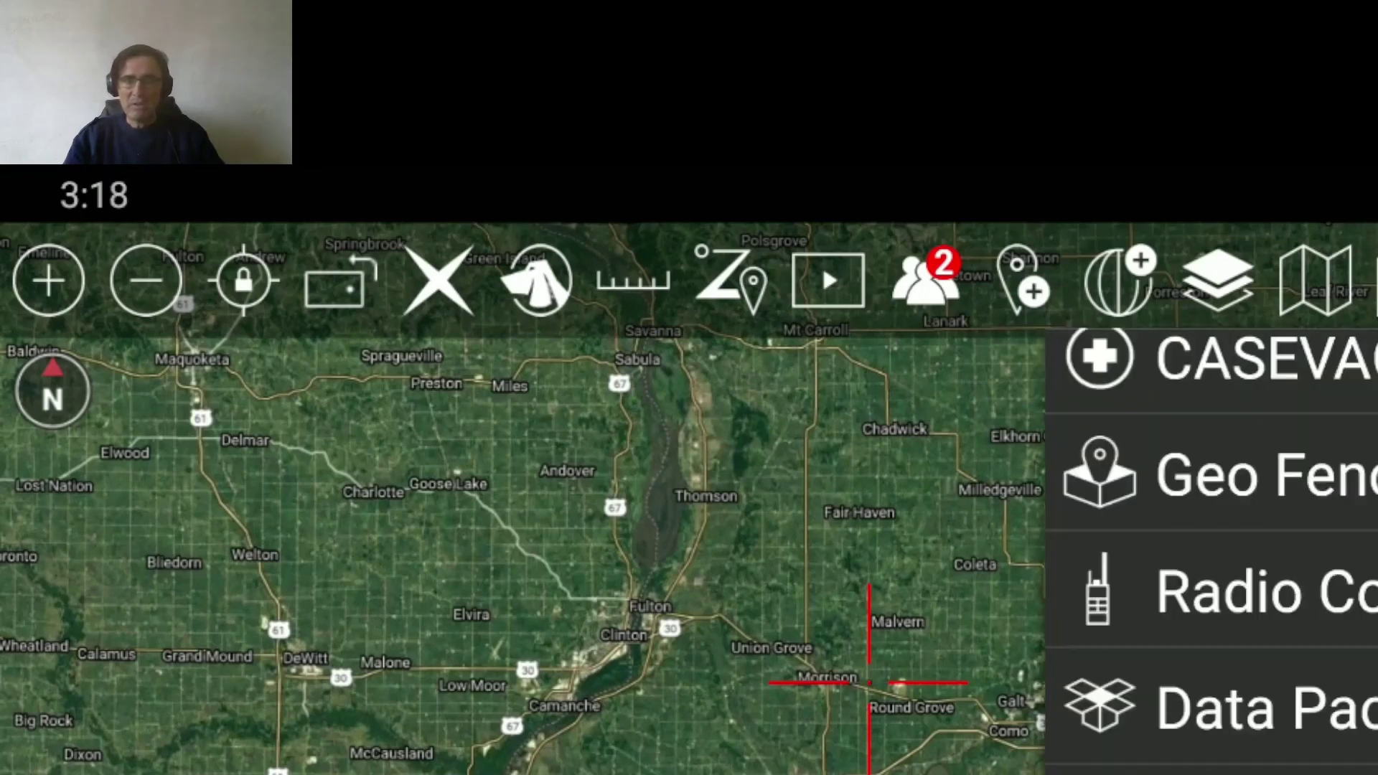
click(1315, 740)
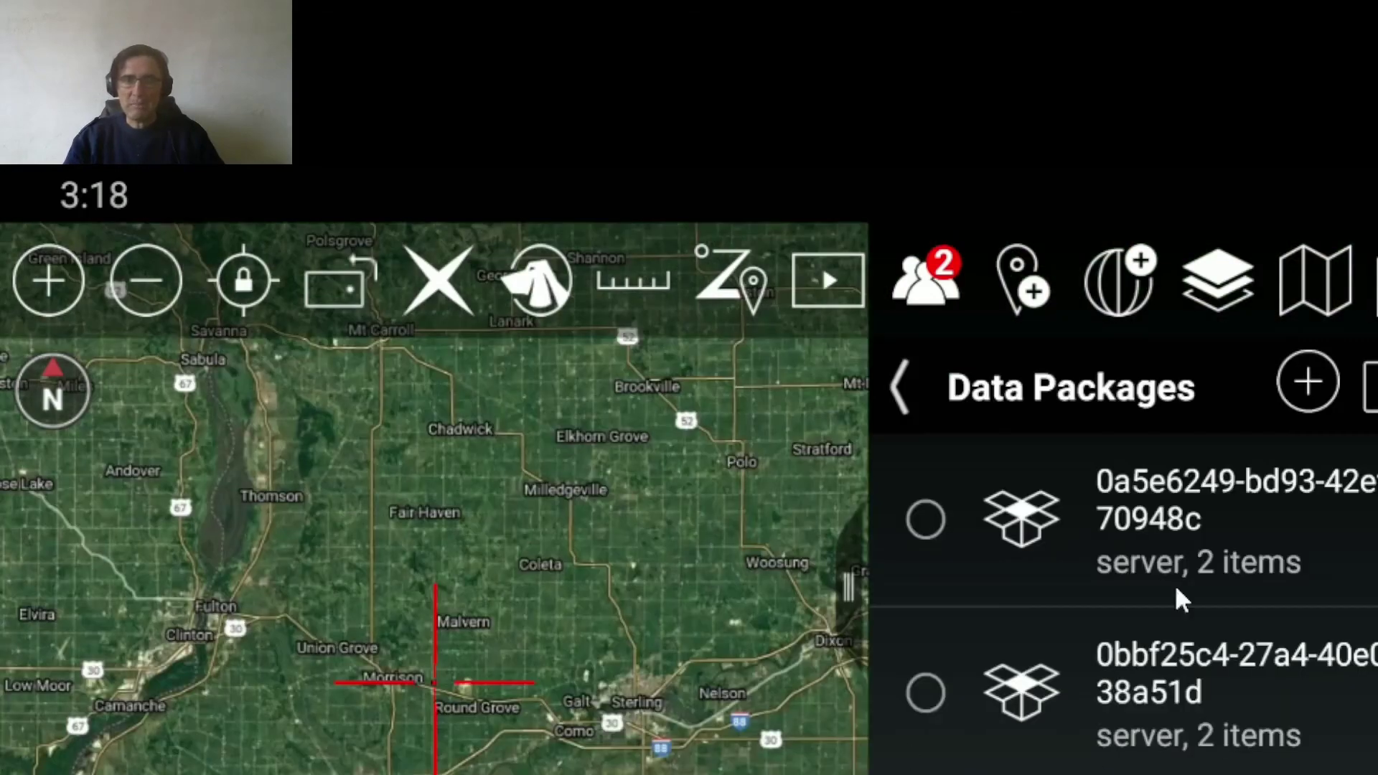
click(1371, 386)
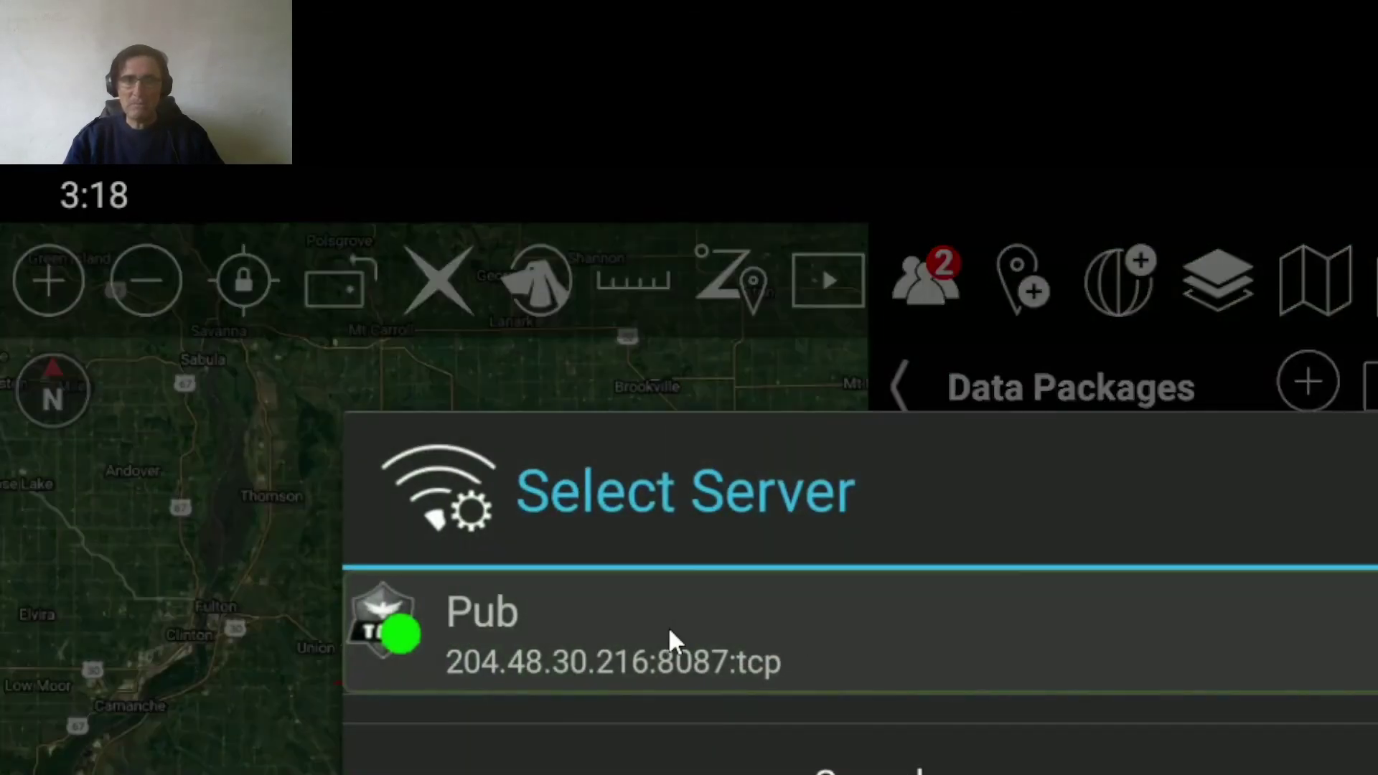
click(670, 630)
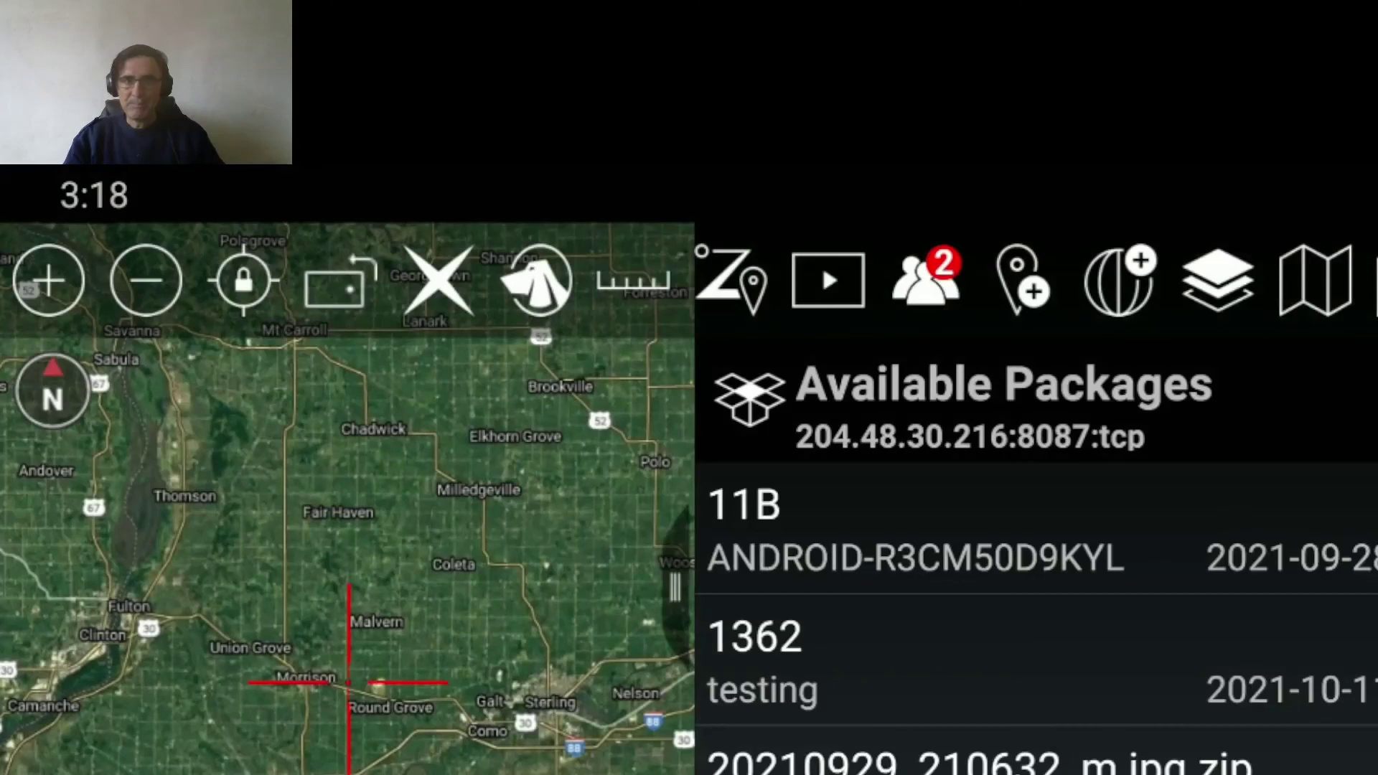
- Check the USGSImageryOnly.xml and foe.zip package details, then show the server connections list
scroll(1037, 617, down, 10)
scroll(1037, 618, down, 4)
scroll(348, 499, down, 10)
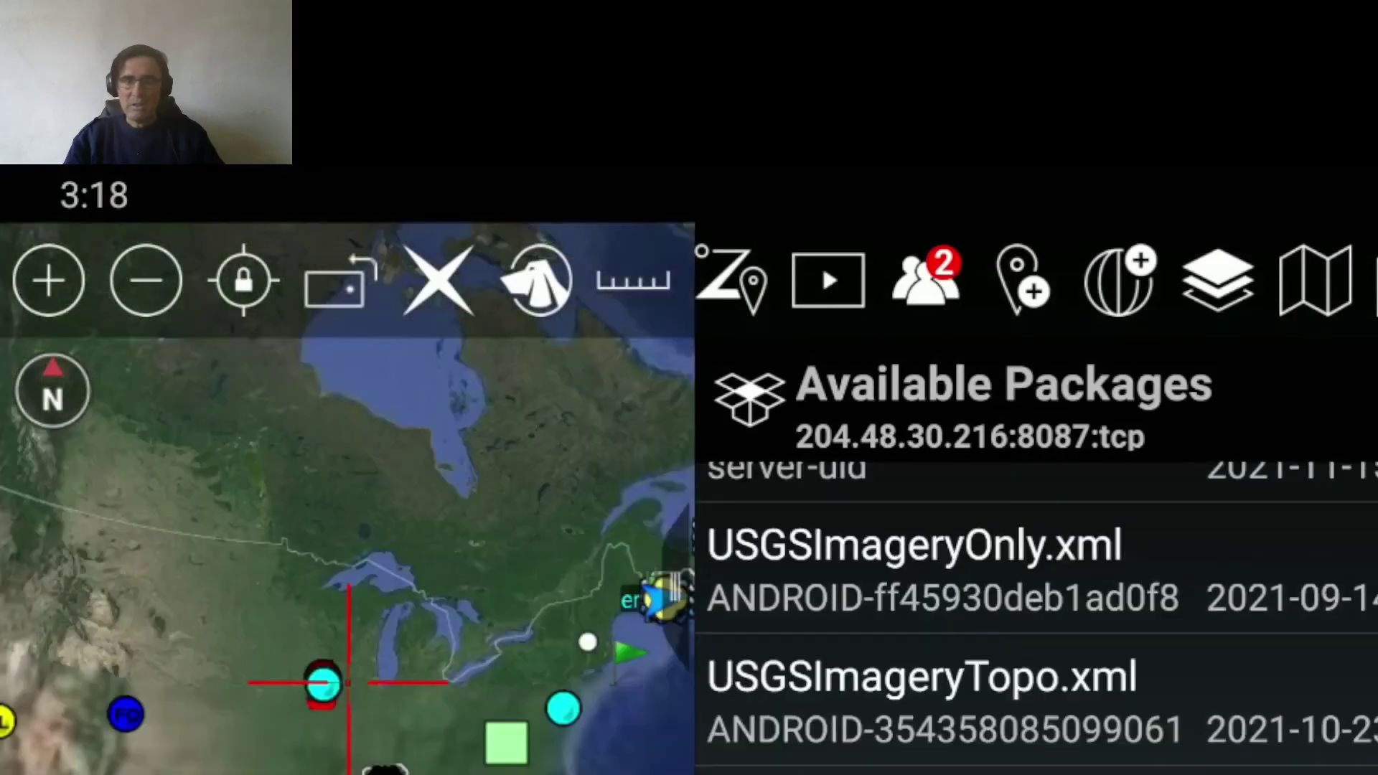
click(1005, 568)
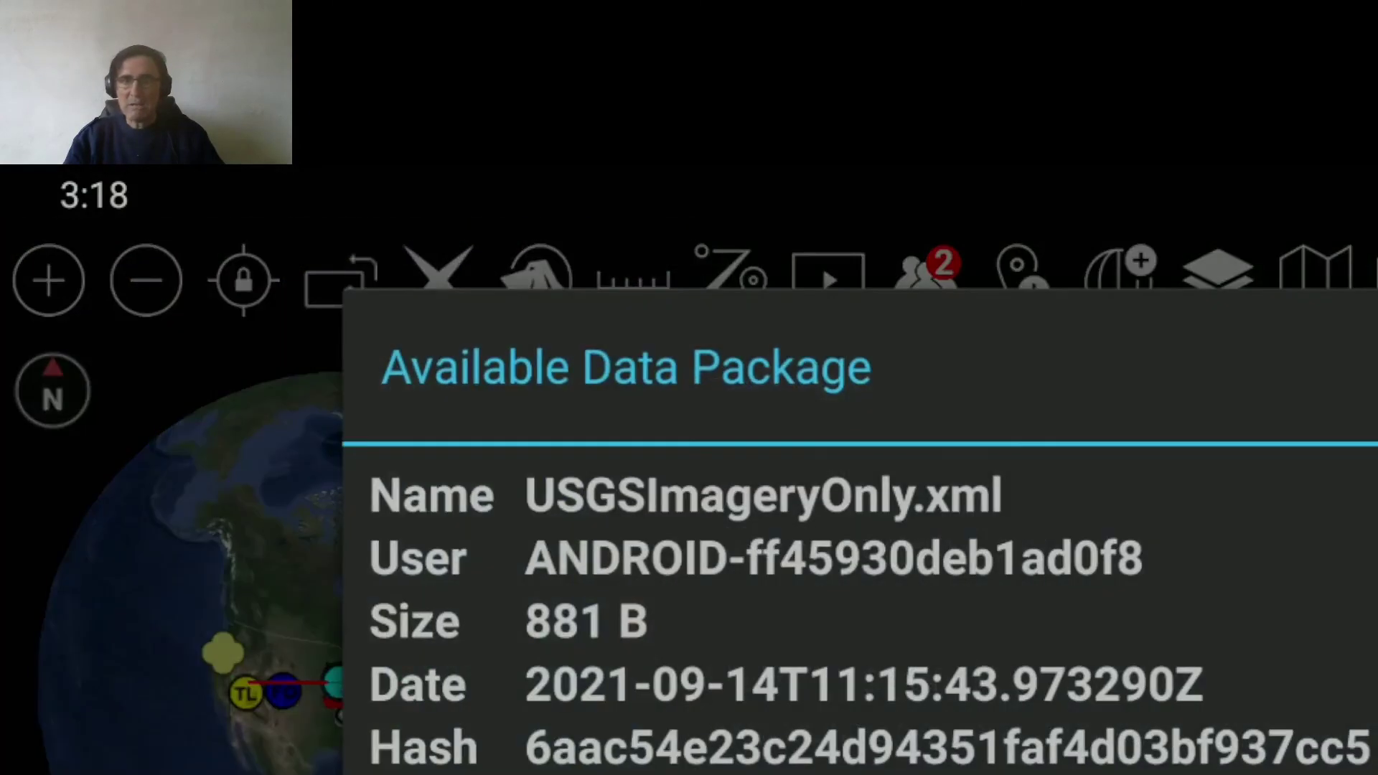
click(1300, 761)
scroll(1267, 748, up, 6)
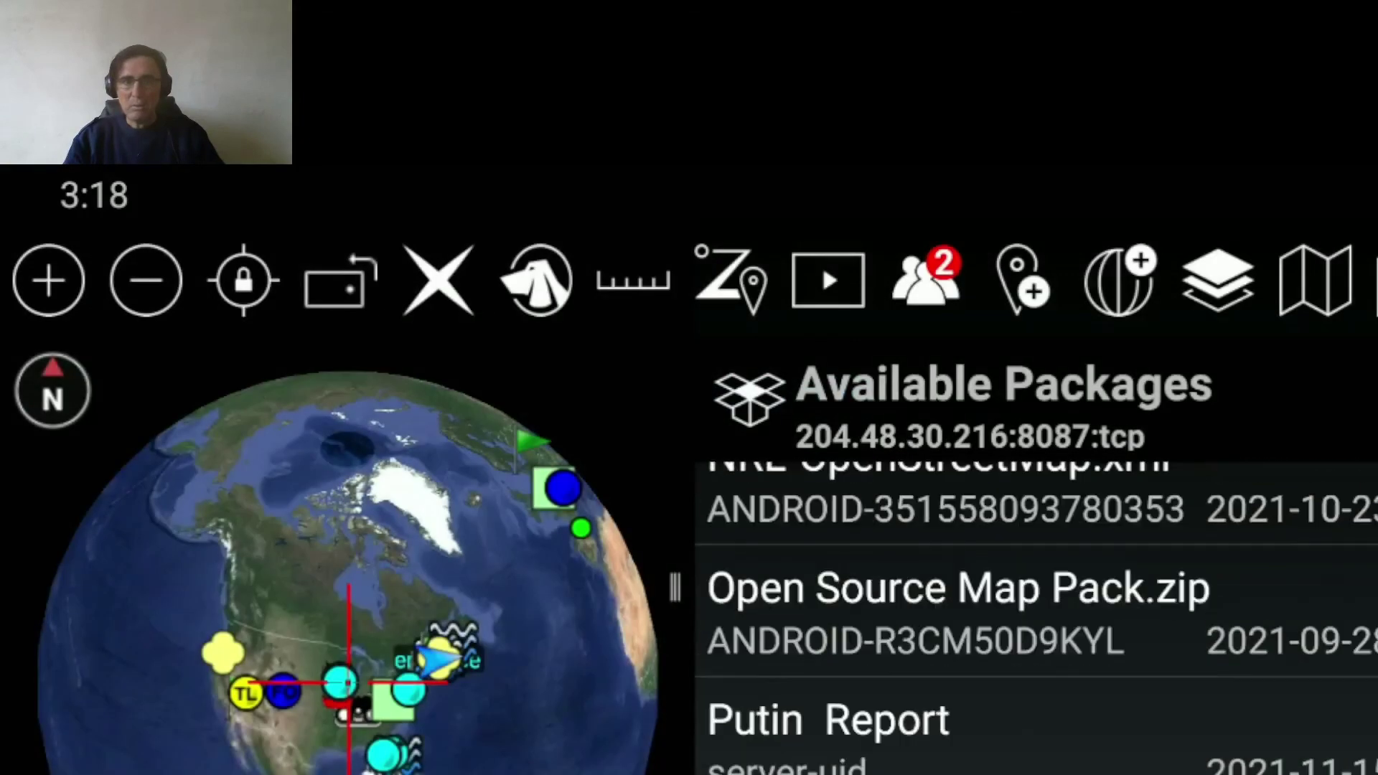
scroll(1163, 761, up, 15)
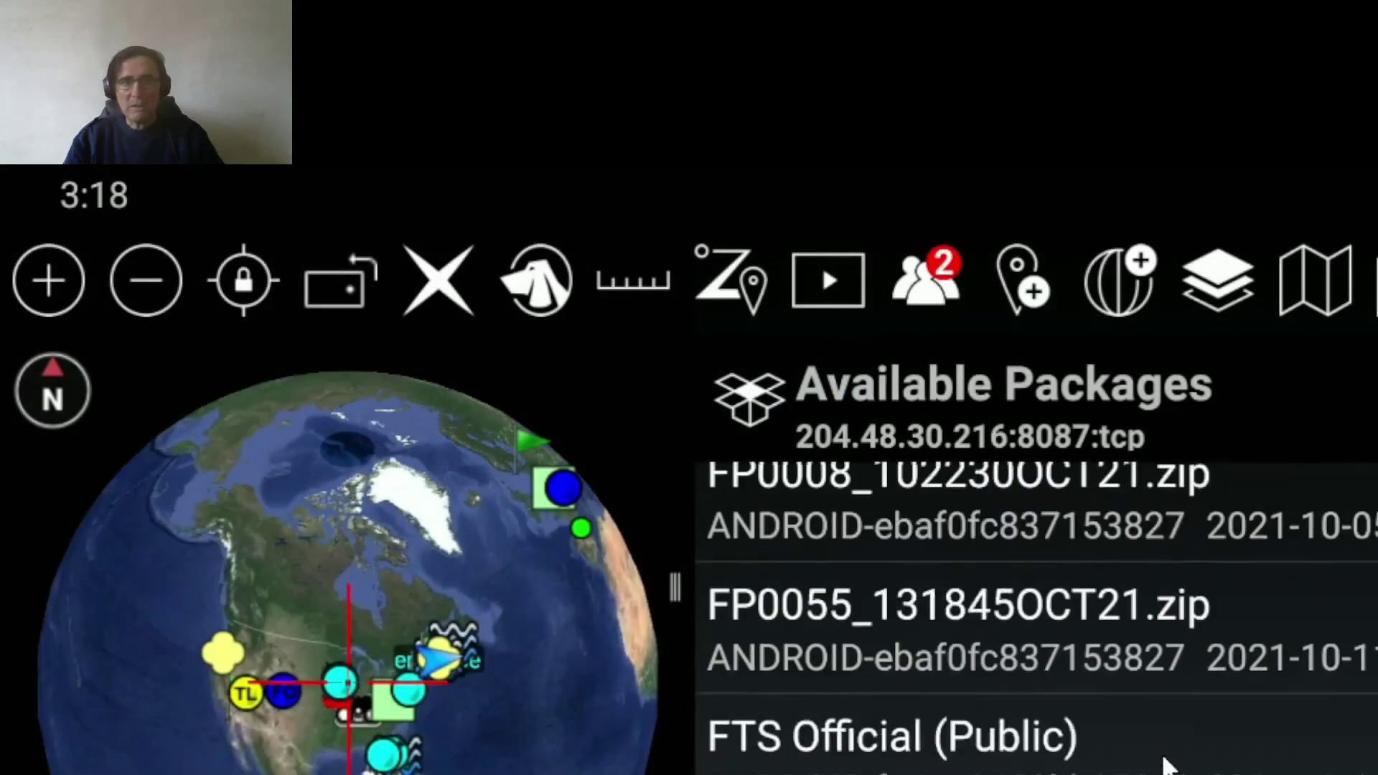
click(857, 713)
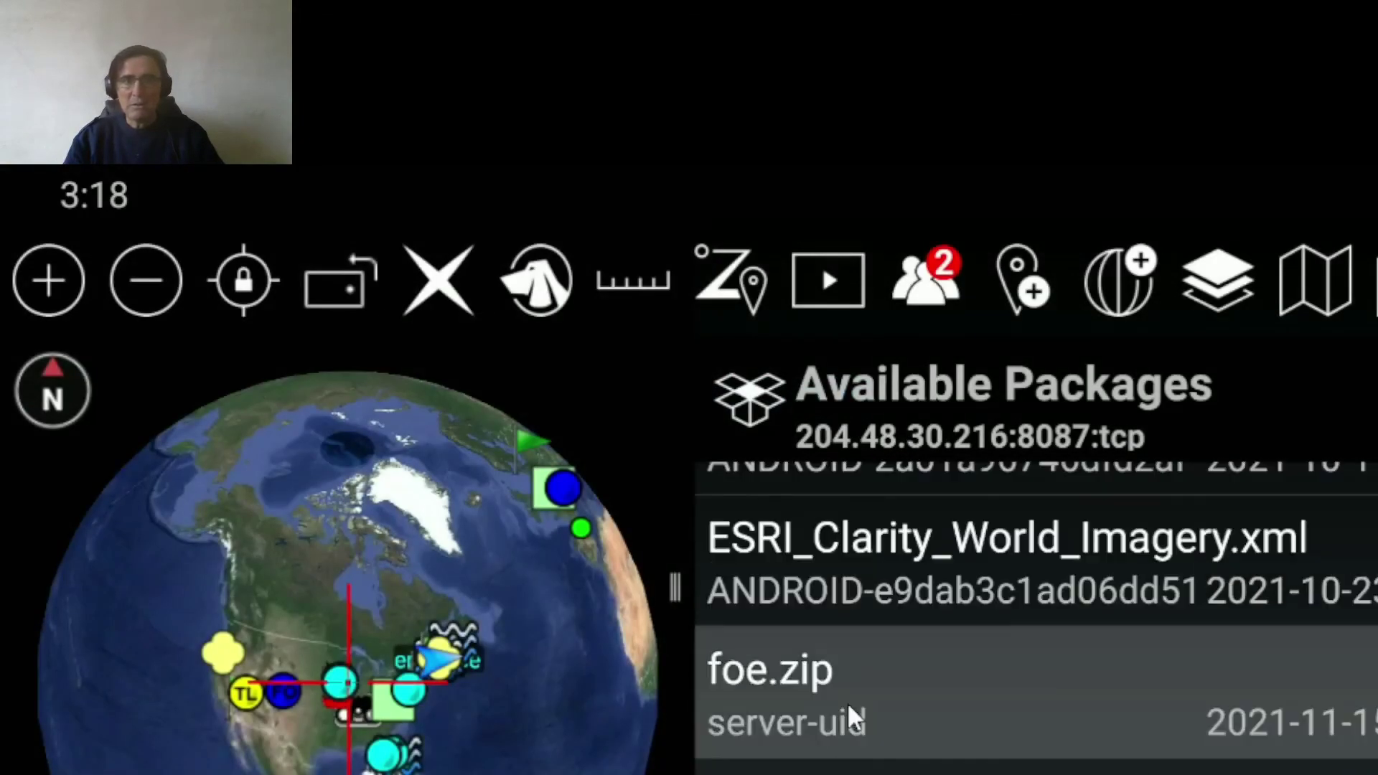
click(1168, 771)
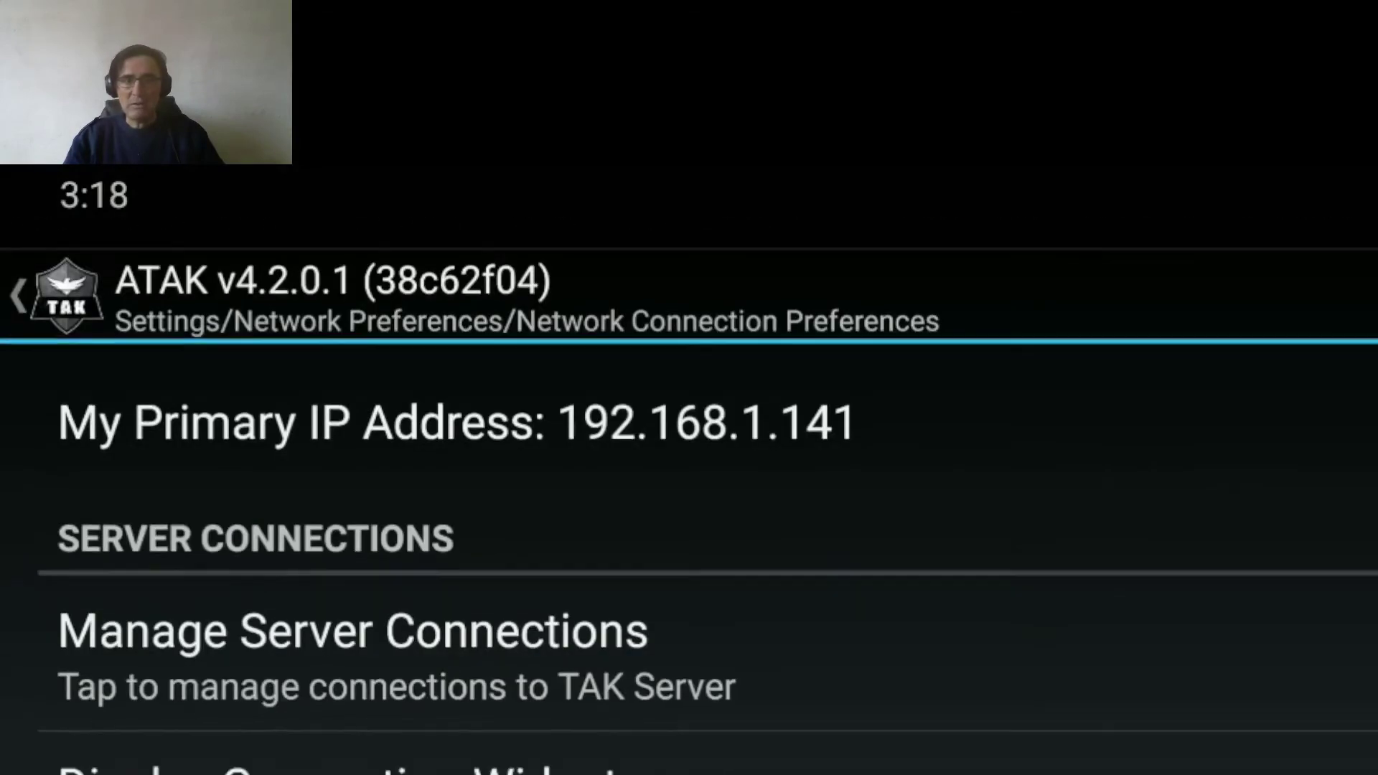
click(598, 610)
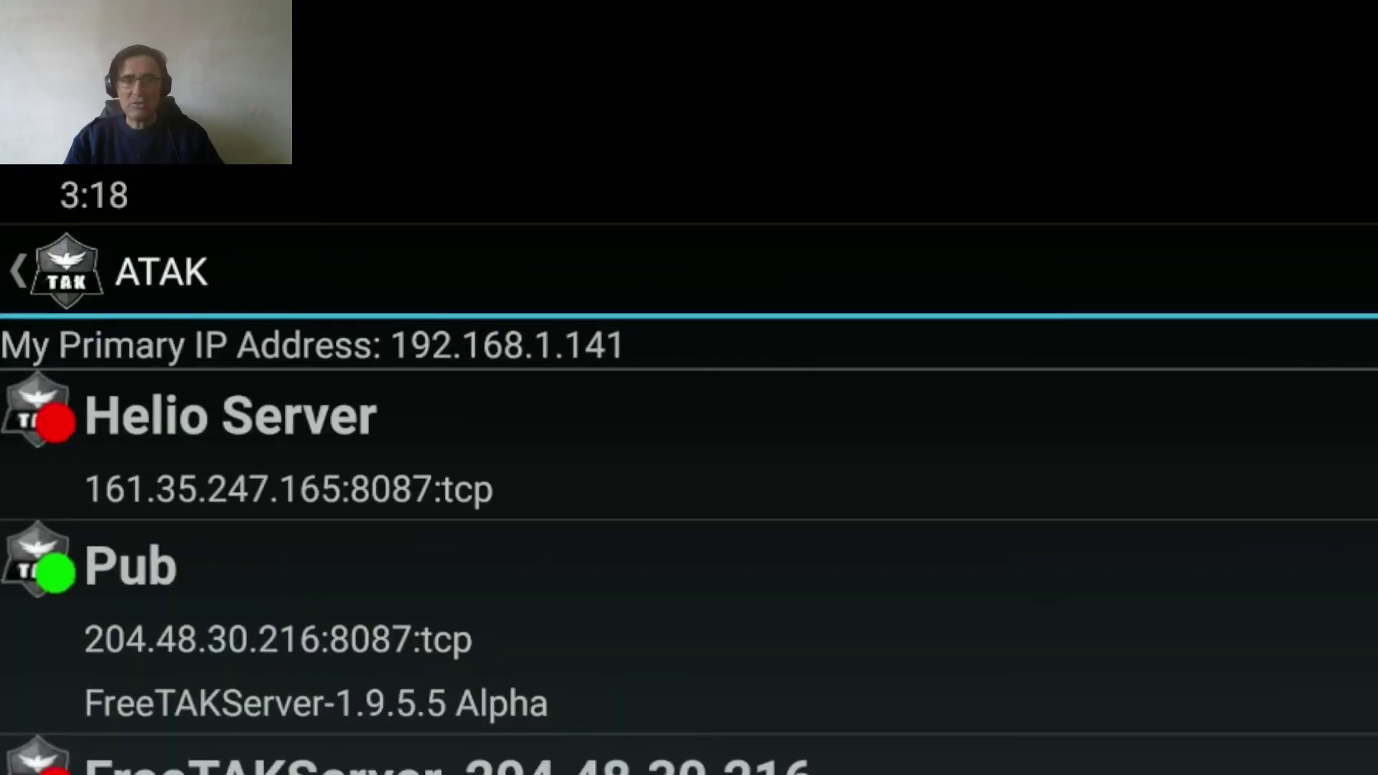